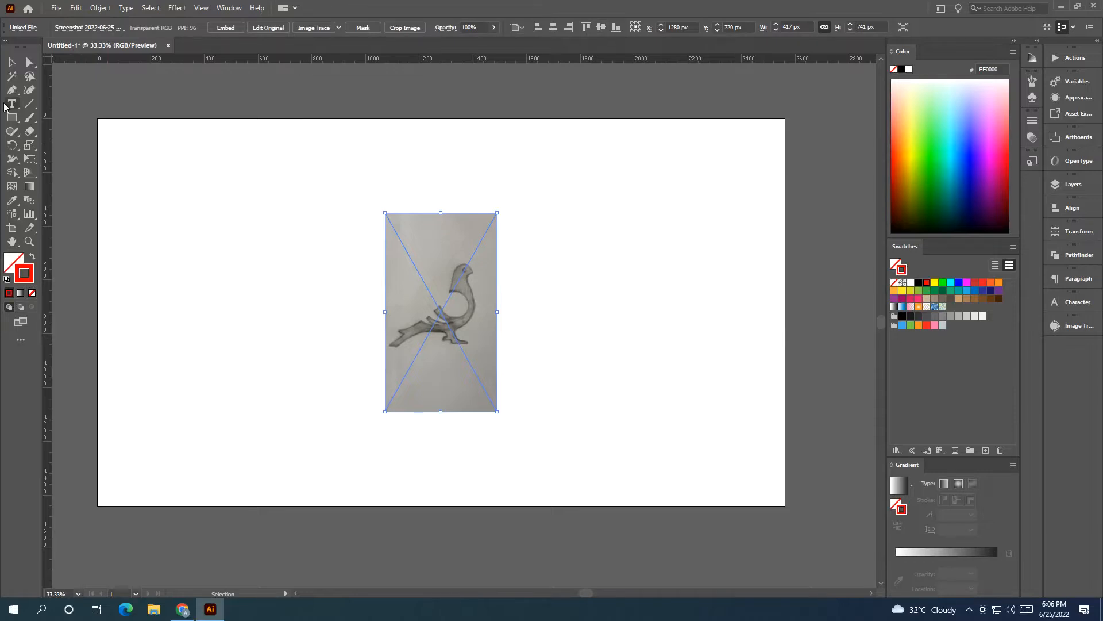
Step: Embed the linked bird sketch image in the document and lock it in place
{"action": "left_click", "coordinate": [11, 62]}
{"action": "mouse_move", "coordinate": [442, 296]}
{"action": "left_mouse_down"}
{"action": "mouse_move", "coordinate": [493, 320]}
{"action": "mouse_move", "coordinate": [442, 296]}
{"action": "left_mouse_up"}
{"action": "left_click", "coordinate": [224, 28]}
{"action": "left_click", "coordinate": [100, 8]}
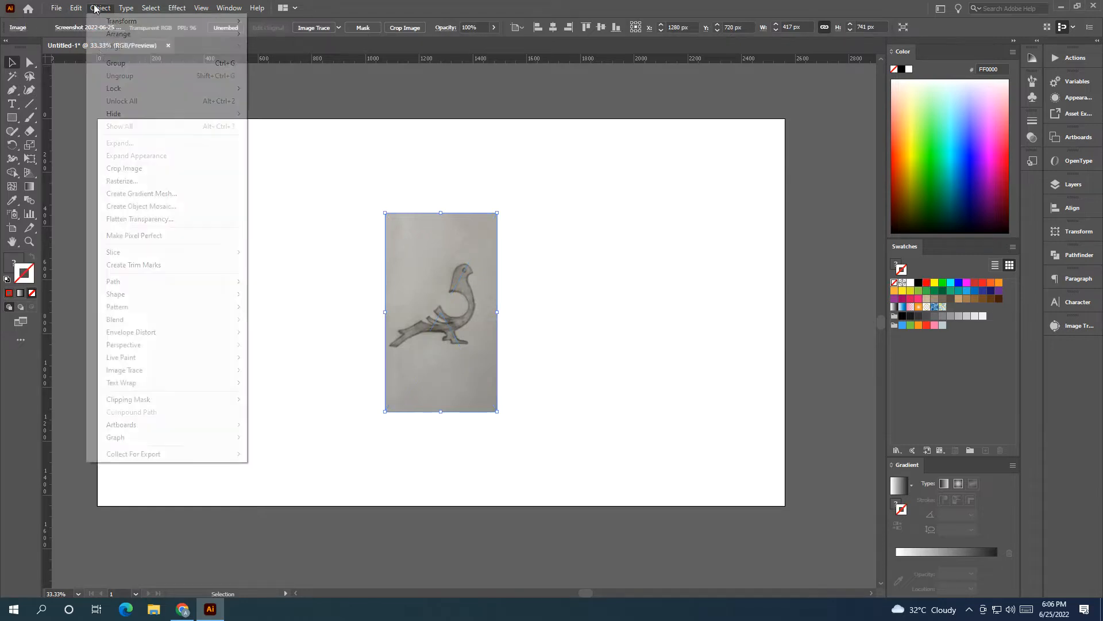
{"action": "mouse_move", "coordinate": [185, 87]}
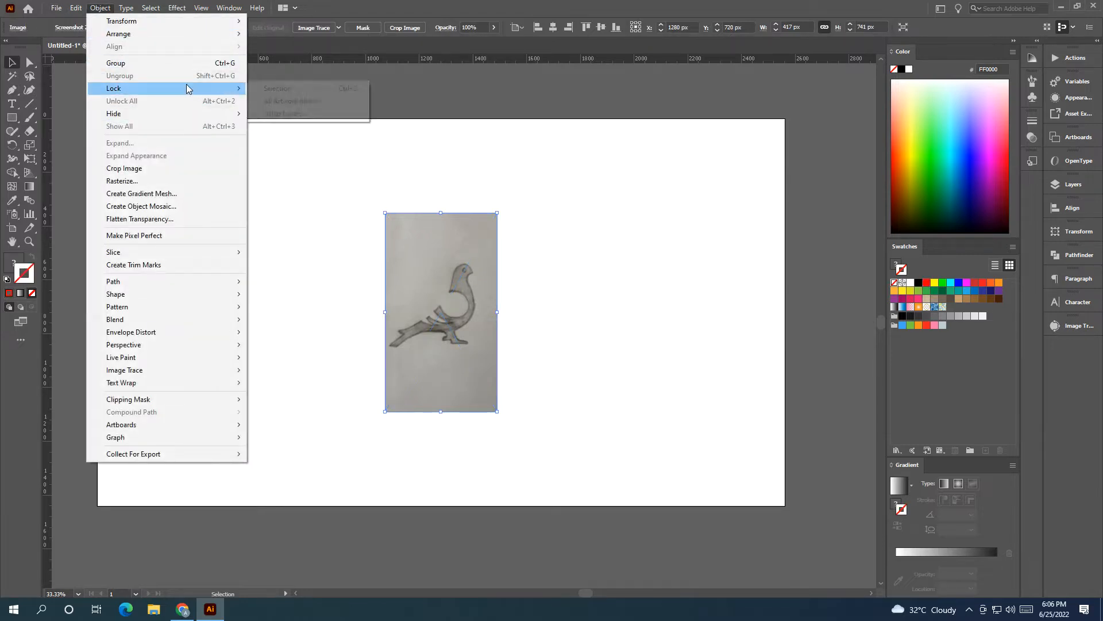
{"action": "left_click", "coordinate": [290, 87]}
Step: Apply a red stroke and draw a circle about 98 px across inside the curved hollow of the bird's back
{"action": "scroll", "coordinate": [450, 277], "scroll_direction": "up", "scroll_amount": 2}
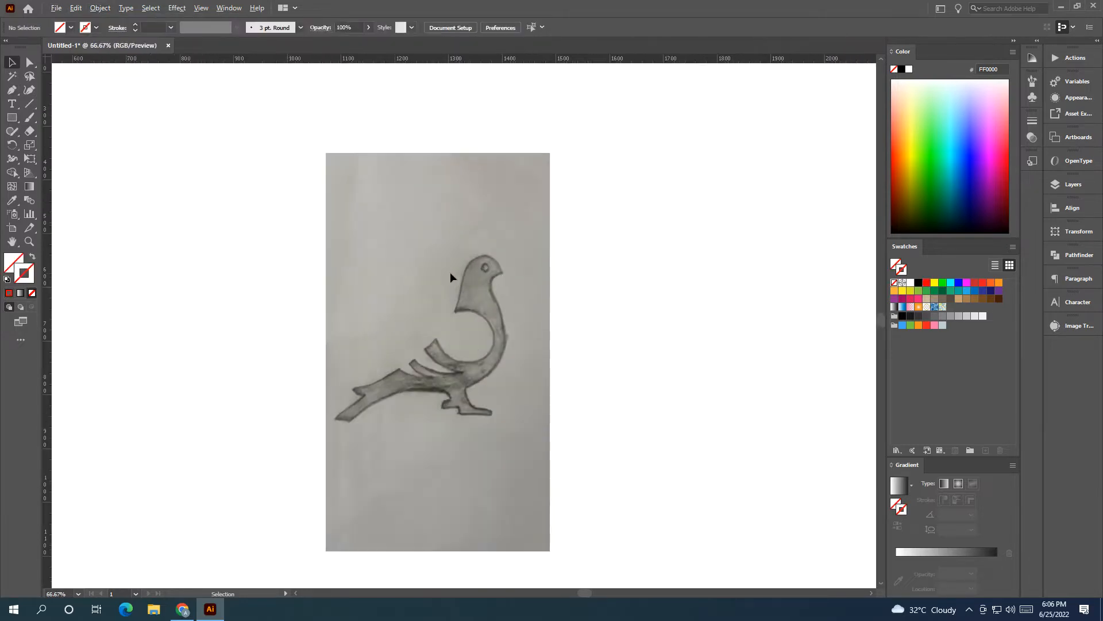
{"action": "left_click_drag", "start_coordinate": [530, 360], "coordinate": [460, 315]}
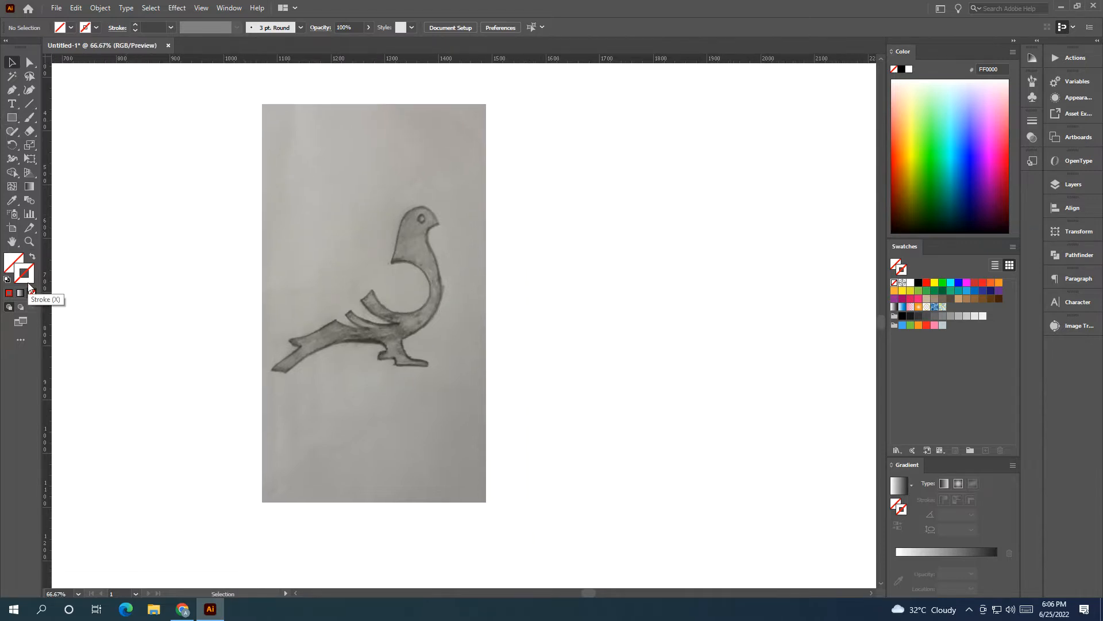
{"action": "left_click", "coordinate": [9, 293]}
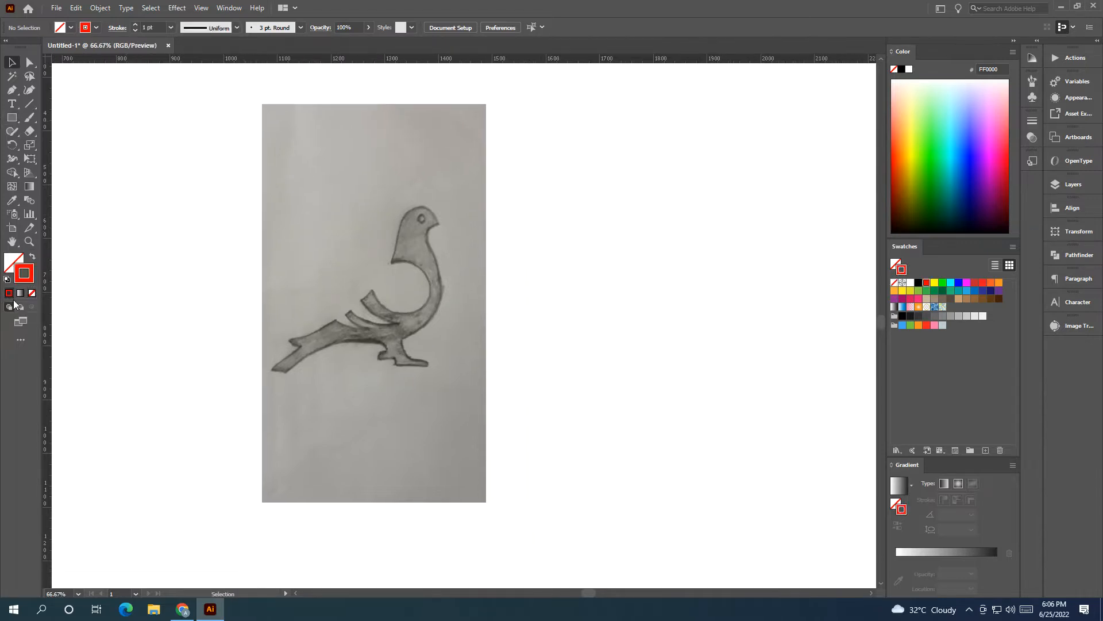
{"action": "left_click", "coordinate": [16, 118]}
{"action": "left_click_drag", "start_coordinate": [404, 290], "coordinate": [430, 316]}
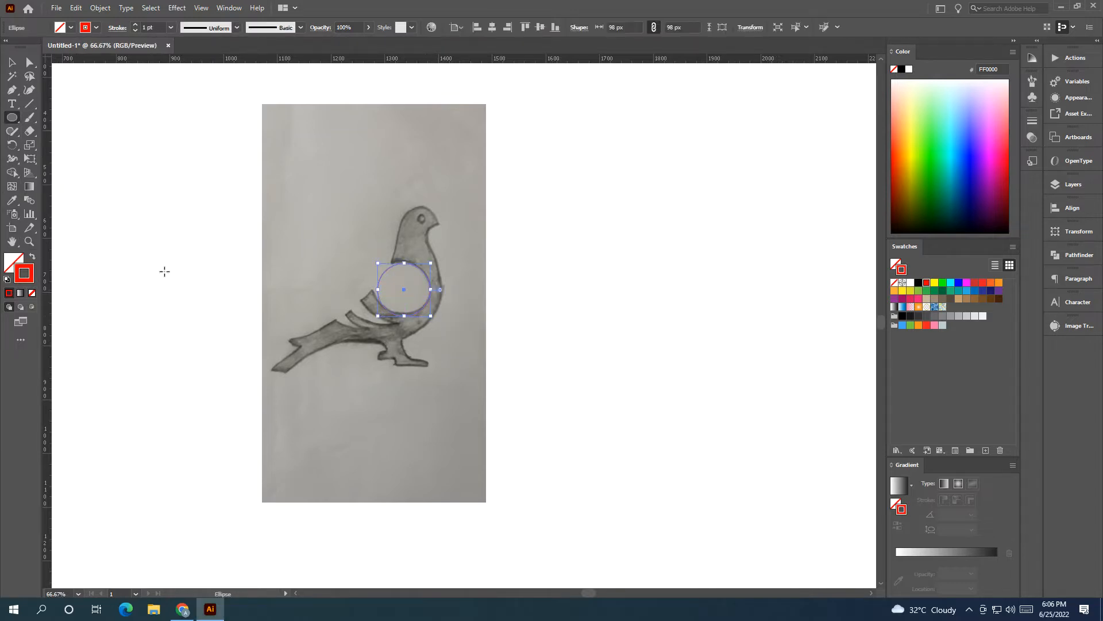
Step: Align the circle with the hollow, widen it to about 104 px, and copy it to the front of the bird's leg
{"action": "left_click", "coordinate": [9, 62]}
{"action": "scroll", "coordinate": [389, 261], "scroll_direction": "up", "scroll_amount": 4}
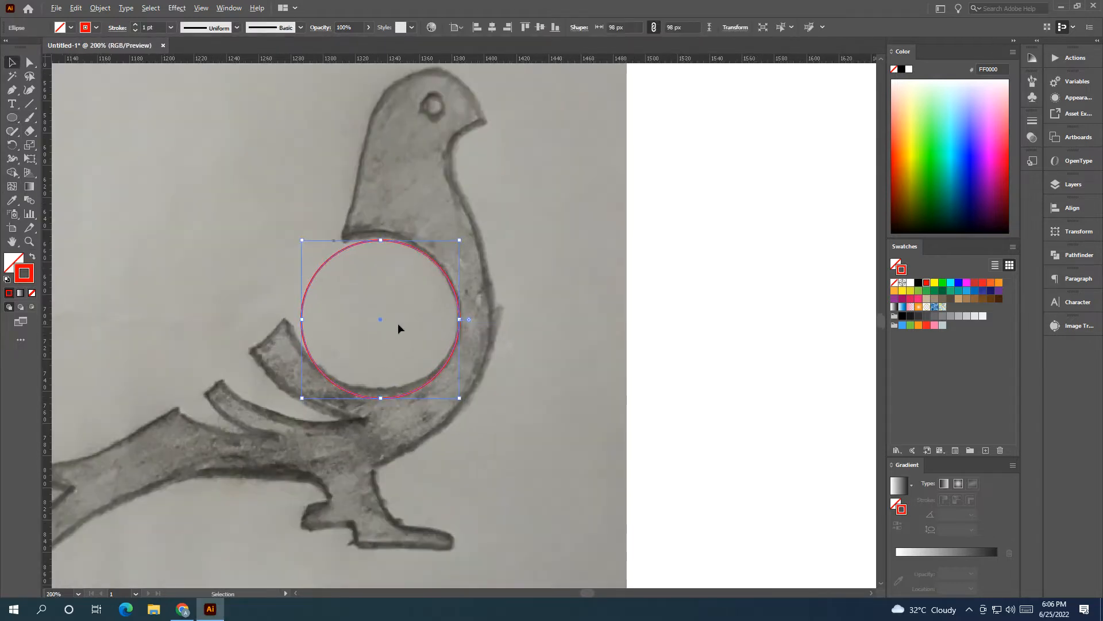
{"action": "left_click_drag", "start_coordinate": [382, 318], "coordinate": [378, 310]}
{"action": "left_click_drag", "start_coordinate": [300, 312], "coordinate": [293, 304]}
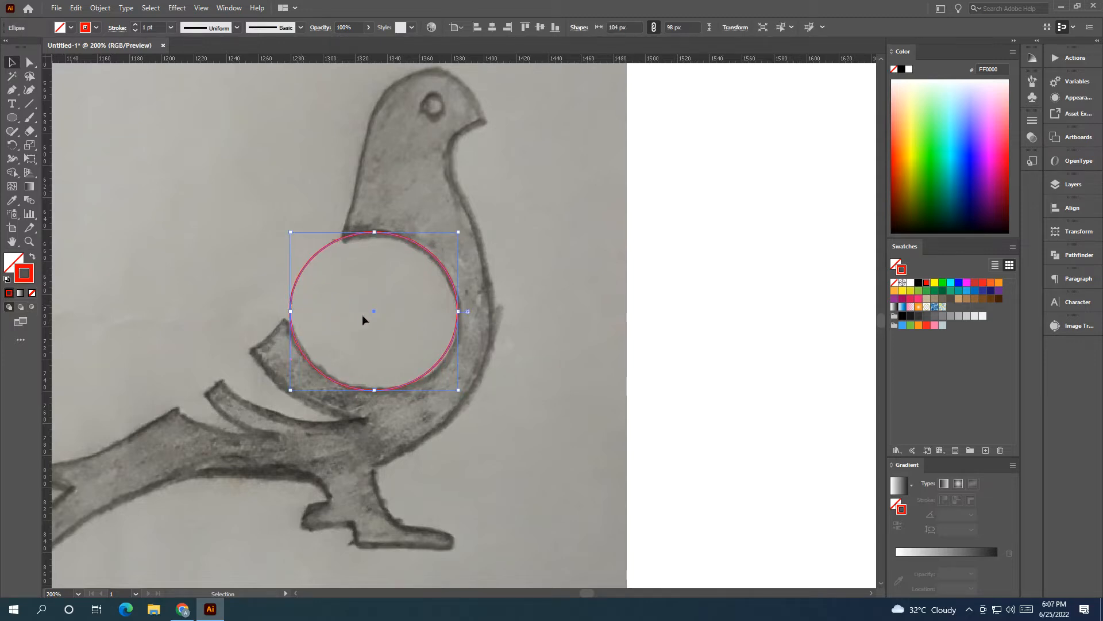
{"action": "left_click_drag", "start_coordinate": [373, 310], "coordinate": [460, 474]}
{"action": "key", "text": "space"}
{"action": "left_click_drag", "start_coordinate": [499, 489], "coordinate": [405, 428]}
{"action": "key", "text": "space"}
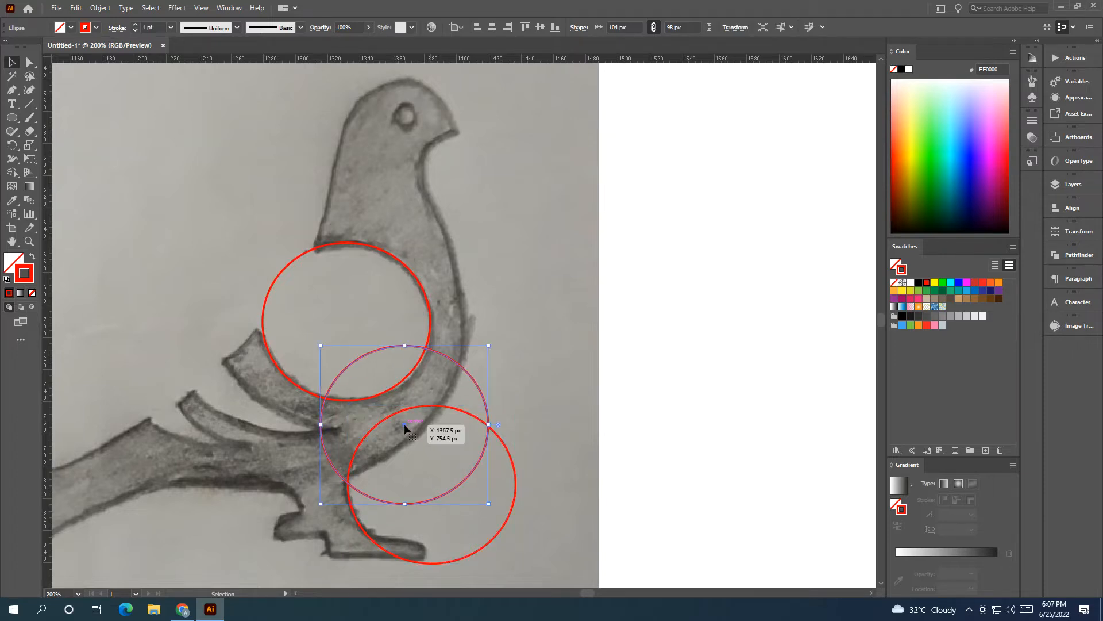
{"action": "key", "text": "Delete"}
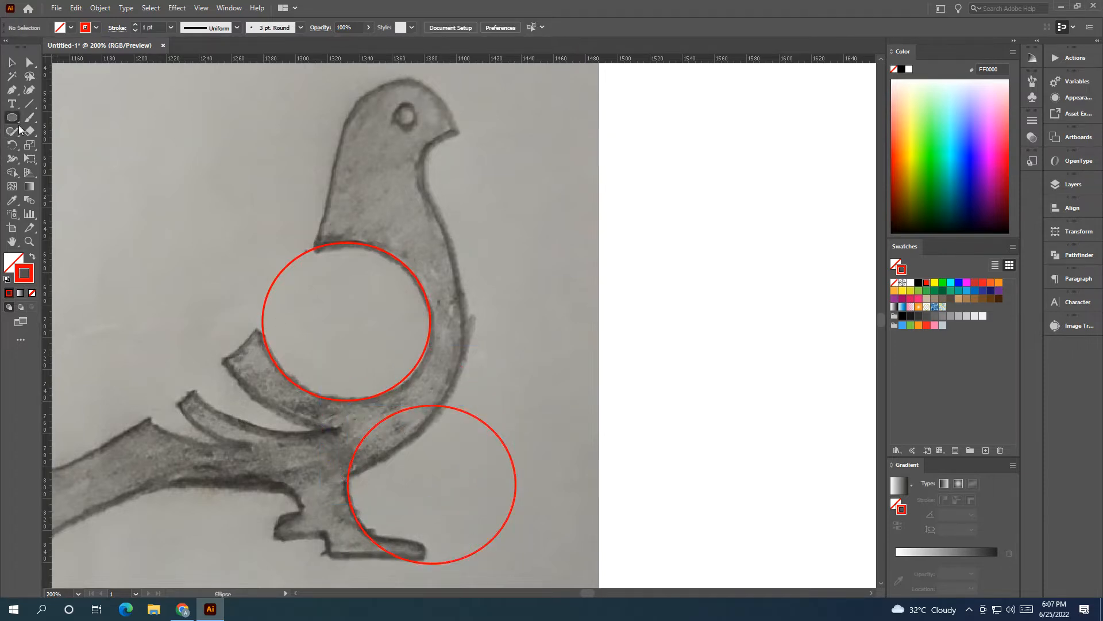
Step: Draw a circle about 200 px across and align it with the outer curve of the bird's breast
{"action": "left_click_drag", "start_coordinate": [293, 291], "coordinate": [481, 424]}
{"action": "left_click", "coordinate": [8, 61]}
{"action": "left_click_drag", "start_coordinate": [292, 292], "coordinate": [302, 320]}
{"action": "scroll", "coordinate": [162, 354], "scroll_direction": "up", "scroll_amount": 2}
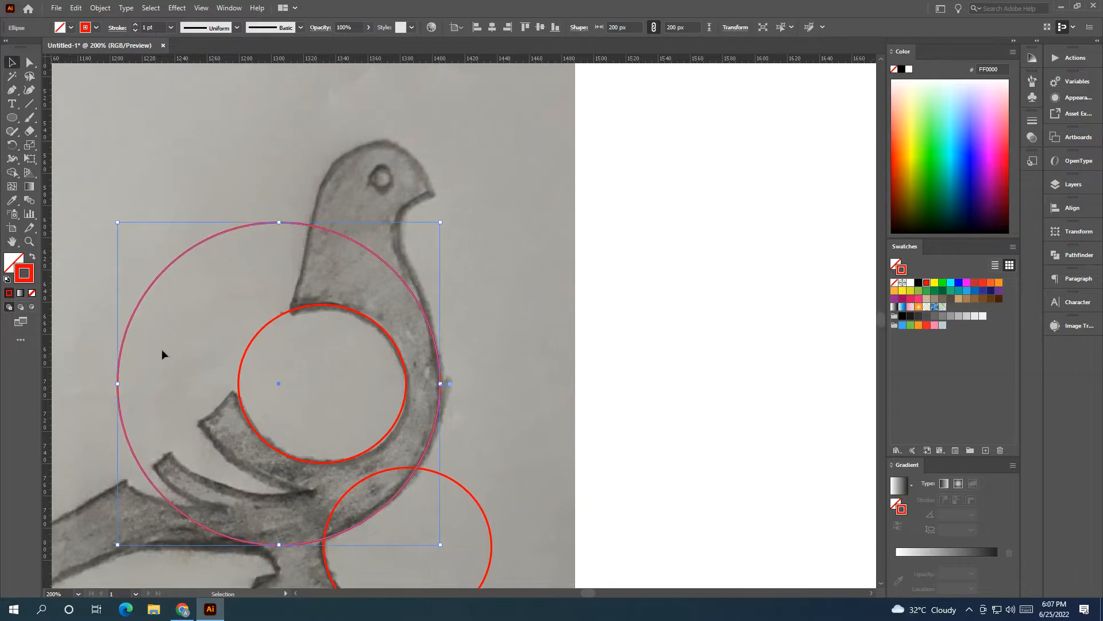
Step: Draw a circle about 96 px across over the neck and move it onto the blank artboard beside the sketch
{"action": "left_click", "coordinate": [12, 117]}
{"action": "left_click_drag", "start_coordinate": [348, 272], "coordinate": [425, 349]}
{"action": "left_click", "coordinate": [12, 62]}
{"action": "left_click", "coordinate": [272, 259]}
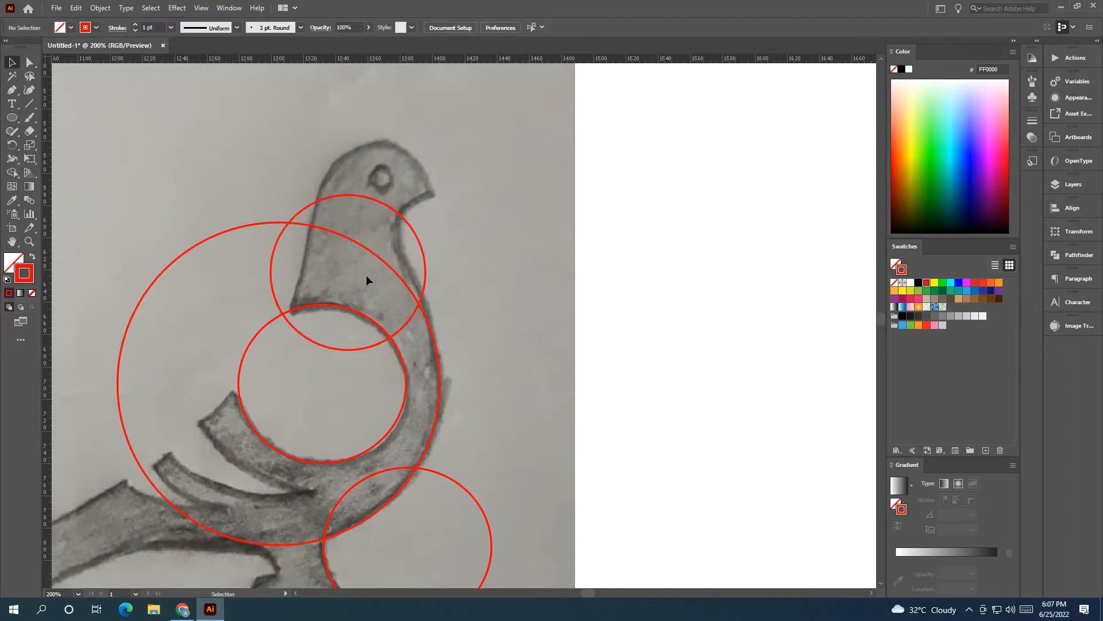
{"action": "left_click", "coordinate": [380, 201]}
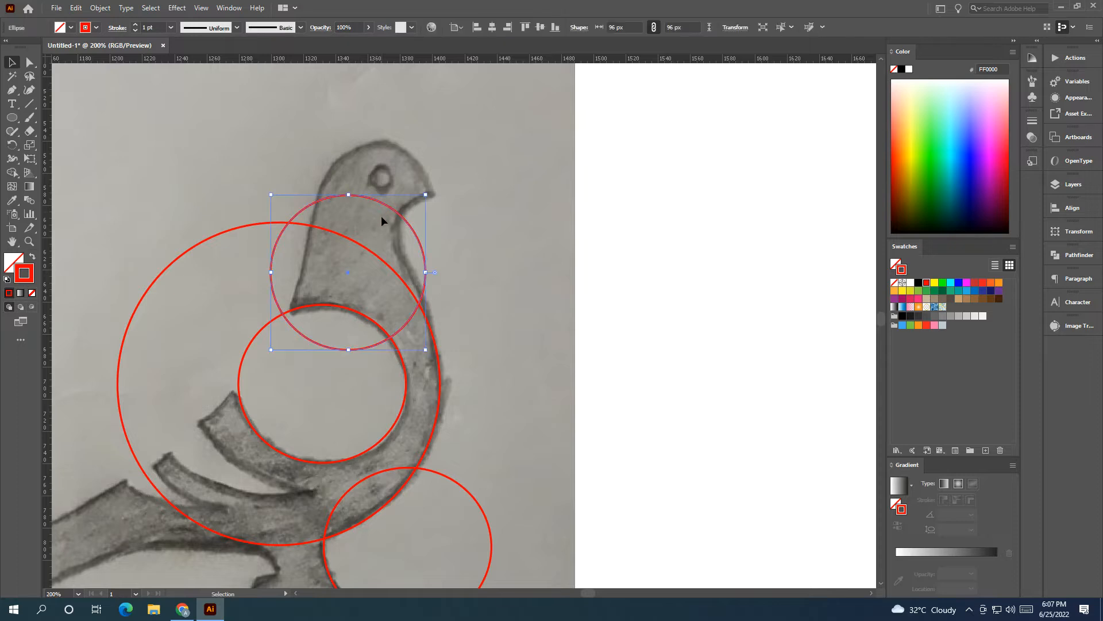
{"action": "left_click_drag", "start_coordinate": [346, 272], "coordinate": [655, 296]}
{"action": "left_click", "coordinate": [256, 221]}
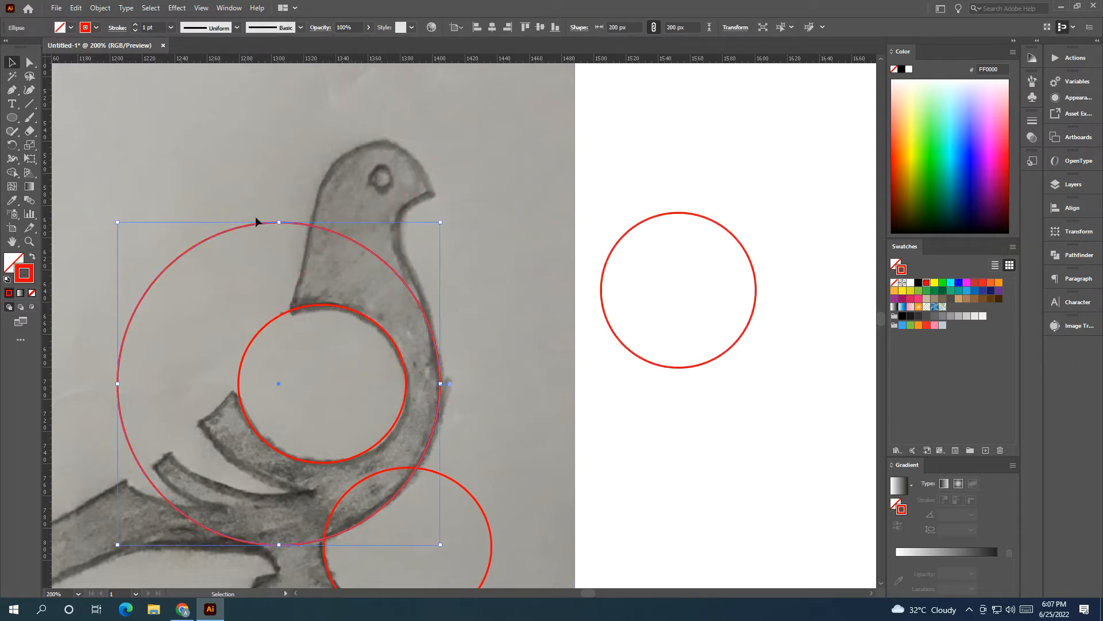
{"action": "left_click_drag", "start_coordinate": [275, 223], "coordinate": [264, 168]}
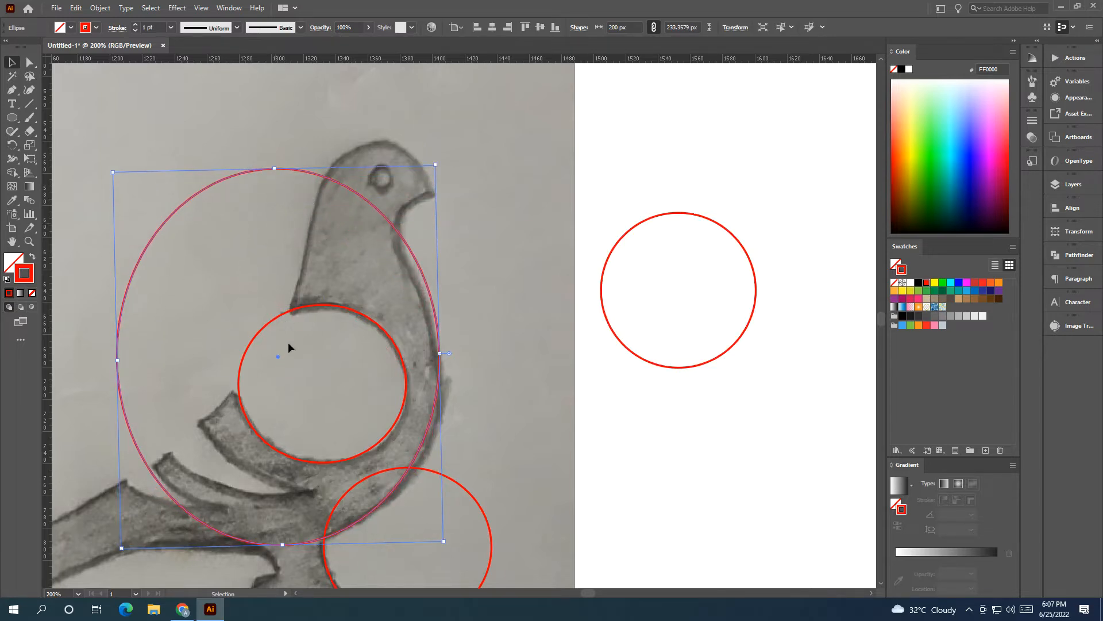
{"action": "left_click_drag", "start_coordinate": [444, 355], "coordinate": [446, 381]}
{"action": "key", "text": "ctrl+z"}
{"action": "key", "text": "ctrl+z"}
{"action": "key", "text": "v"}
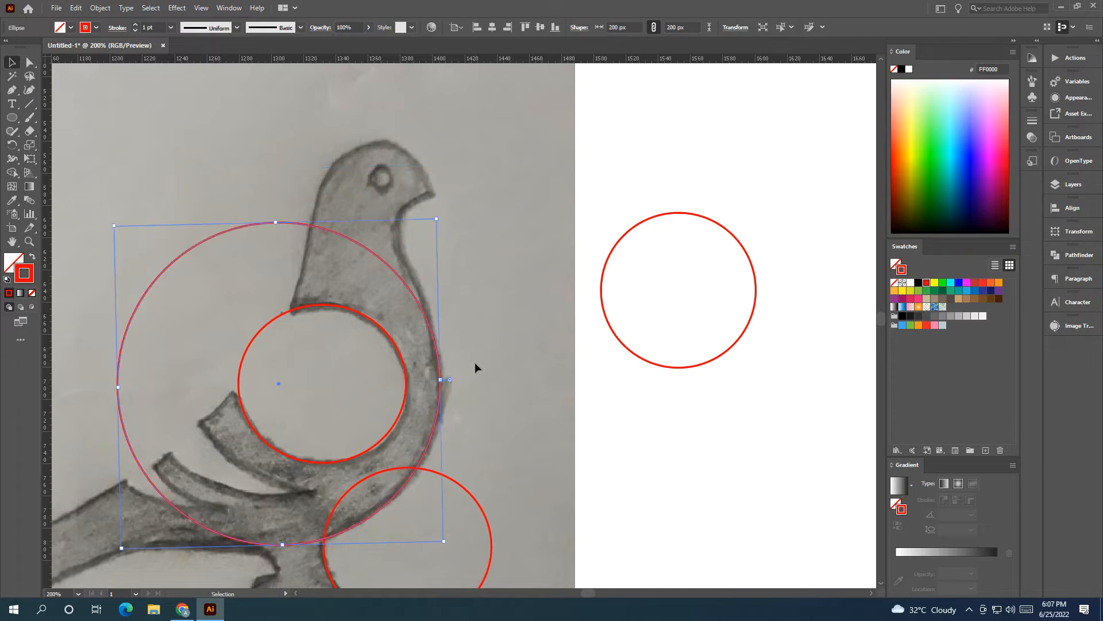
Step: Move the 96 px circle back onto the sketch, enlarge it to about 241 px, and align it with the front of the neck
{"action": "mouse_move", "coordinate": [611, 205]}
{"action": "left_mouse_down"}
{"action": "mouse_move", "coordinate": [697, 293]}
{"action": "mouse_move", "coordinate": [350, 336]}
{"action": "mouse_move", "coordinate": [361, 370]}
{"action": "left_mouse_up"}
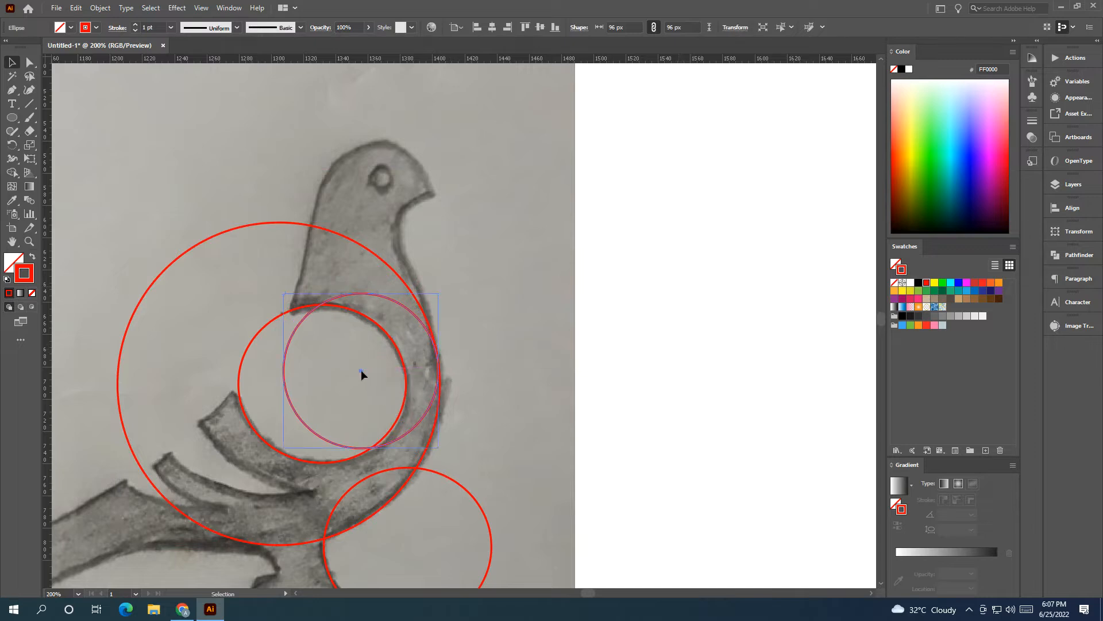
{"action": "left_click_drag", "start_coordinate": [365, 294], "coordinate": [361, 78]}
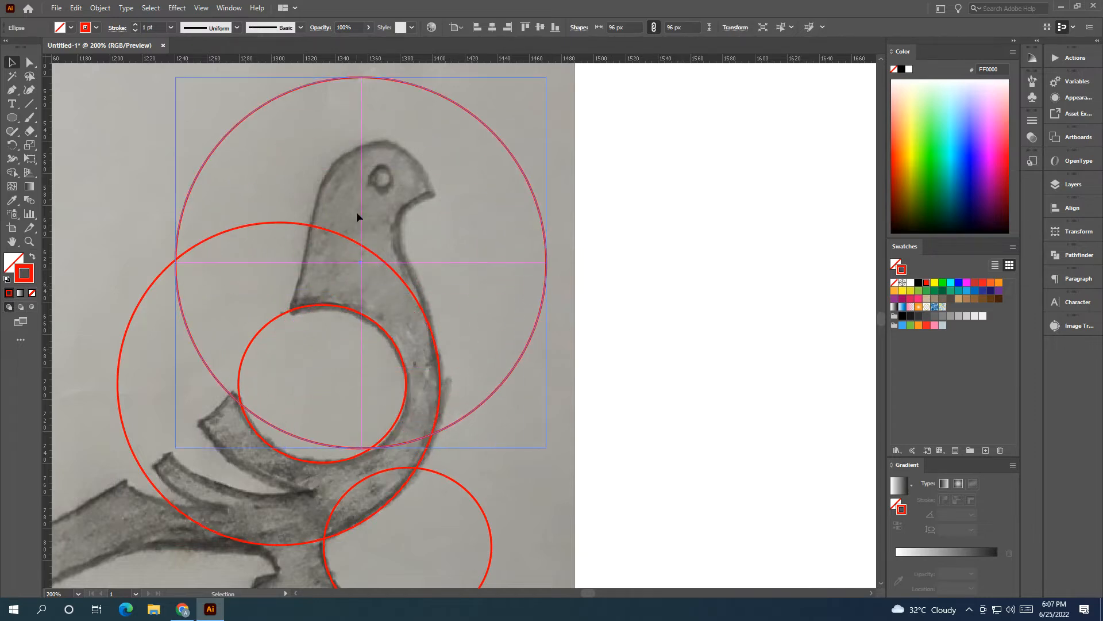
{"action": "mouse_move", "coordinate": [360, 262]}
{"action": "left_mouse_down"}
{"action": "mouse_move", "coordinate": [337, 328]}
{"action": "mouse_move", "coordinate": [259, 393]}
{"action": "mouse_move", "coordinate": [249, 362]}
{"action": "mouse_move", "coordinate": [342, 408]}
{"action": "left_mouse_up"}
{"action": "left_click_drag", "start_coordinate": [346, 252], "coordinate": [346, 235]}
{"action": "left_click_drag", "start_coordinate": [347, 427], "coordinate": [337, 433]}
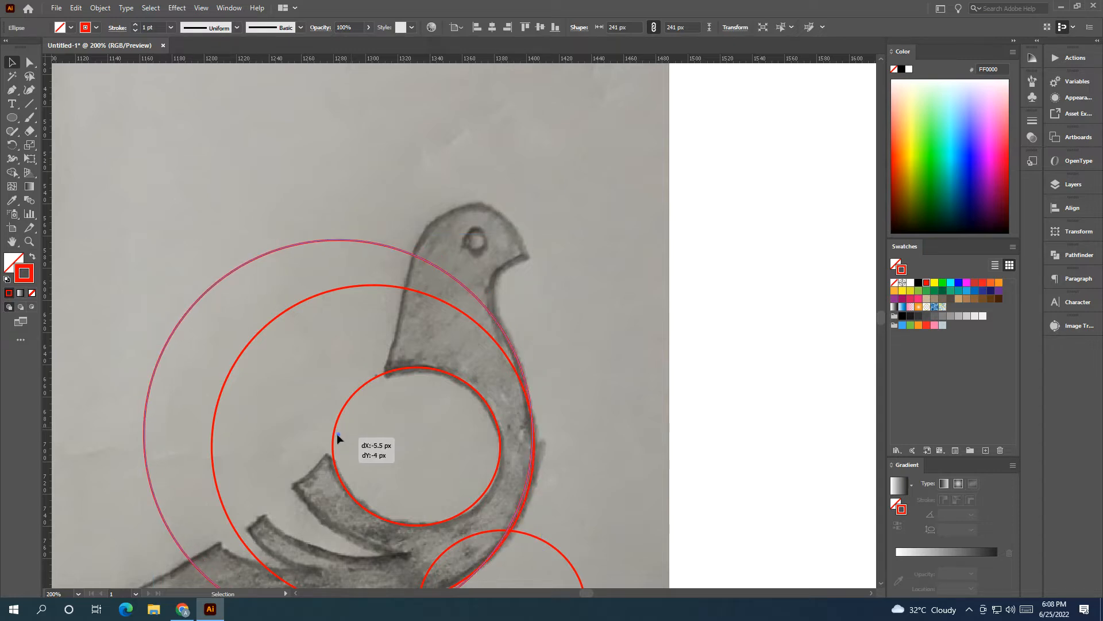
{"action": "left_click_drag", "start_coordinate": [337, 433], "coordinate": [337, 433]}
{"action": "left_click", "coordinate": [383, 427]}
Step: Draw a circle about 48 px across under the beak, then shift and enlarge it to fit the throat curve
{"action": "left_click_drag", "start_coordinate": [270, 304], "coordinate": [195, 330]}
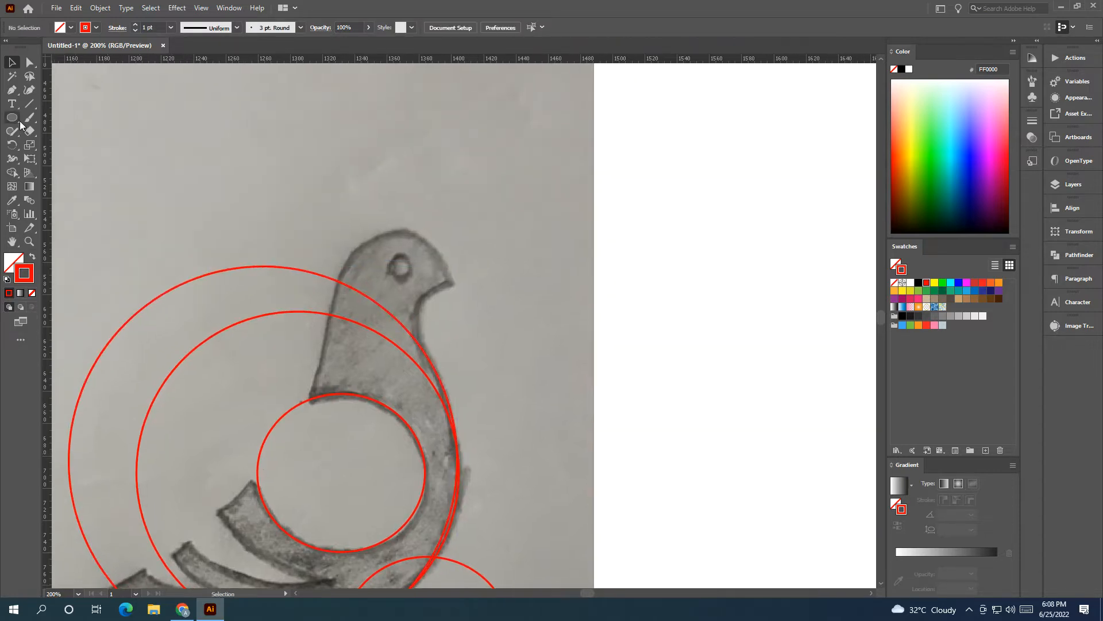
{"action": "left_click_drag", "start_coordinate": [414, 288], "coordinate": [491, 366]}
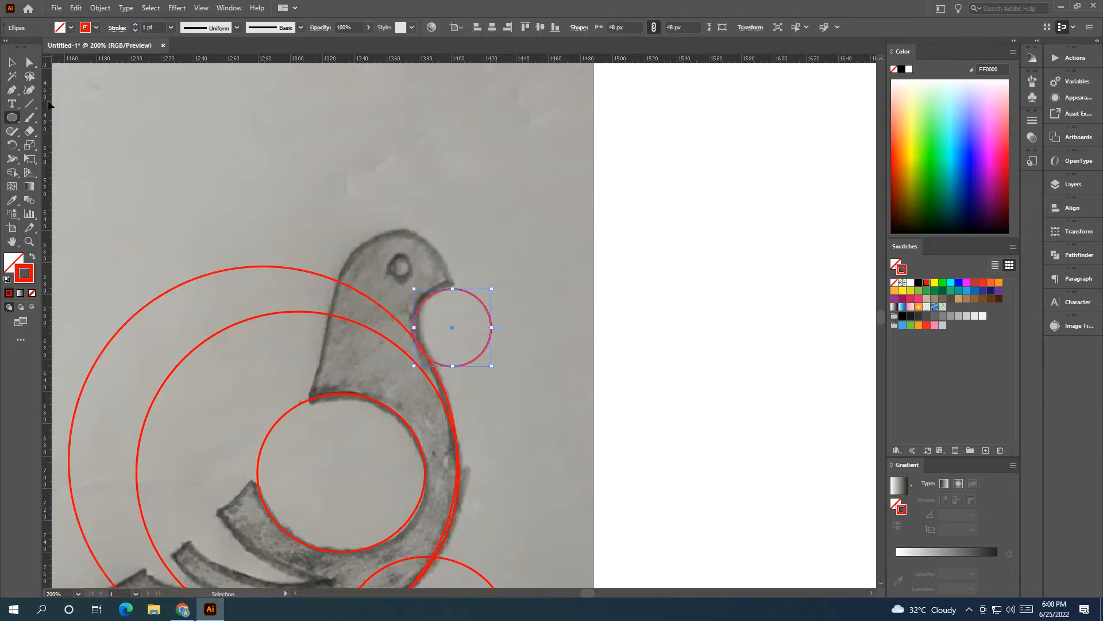
{"action": "left_click", "coordinate": [12, 63]}
{"action": "left_click", "coordinate": [222, 209]}
{"action": "scroll", "coordinate": [439, 320], "scroll_direction": "up", "scroll_amount": 2}
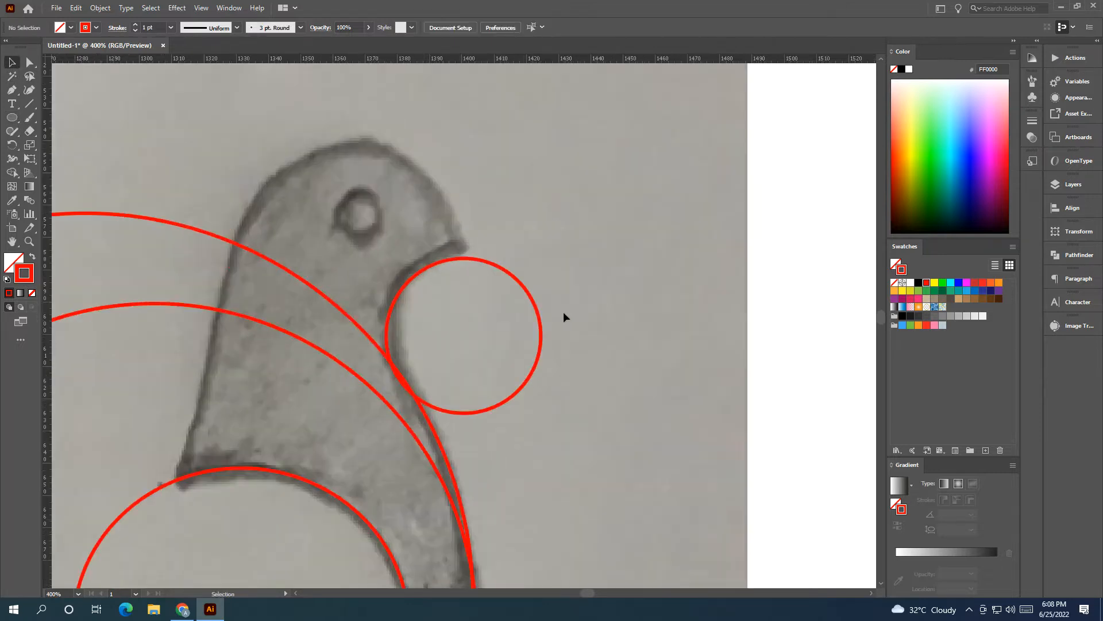
{"action": "left_click", "coordinate": [464, 332]}
{"action": "left_click_drag", "start_coordinate": [464, 336], "coordinate": [470, 339]}
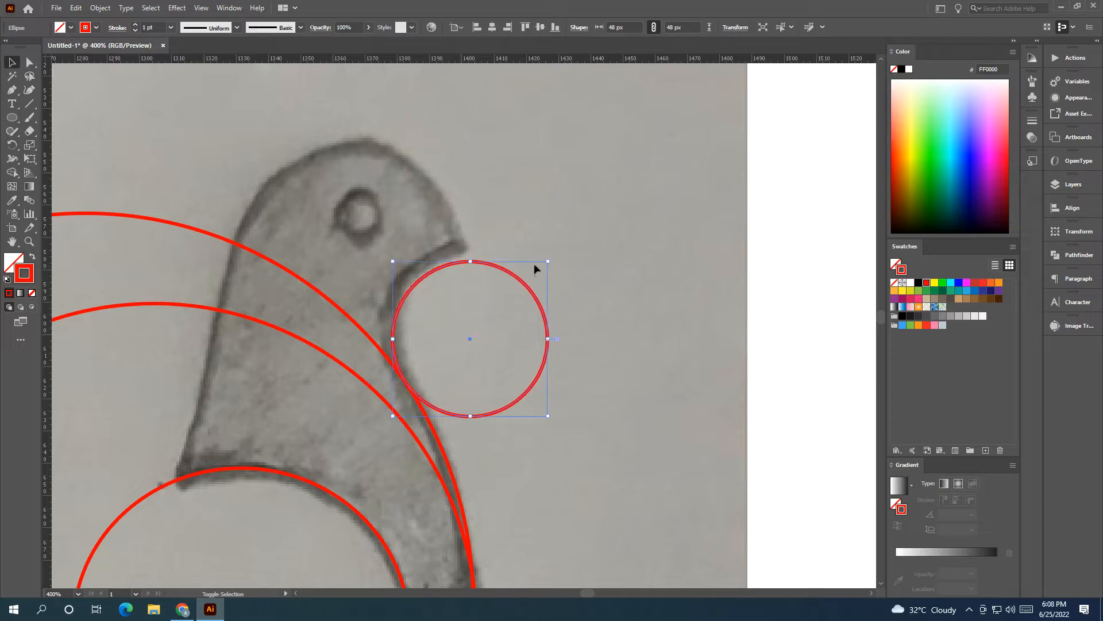
{"action": "left_click_drag", "start_coordinate": [549, 263], "coordinate": [571, 239]}
Step: Copy the throat circle onto the bird's head and enlarge the copy to about 72 px to match the head outline
{"action": "left_click_drag", "start_coordinate": [481, 327], "coordinate": [377, 260]}
{"action": "left_click_drag", "start_coordinate": [293, 257], "coordinate": [236, 270]}
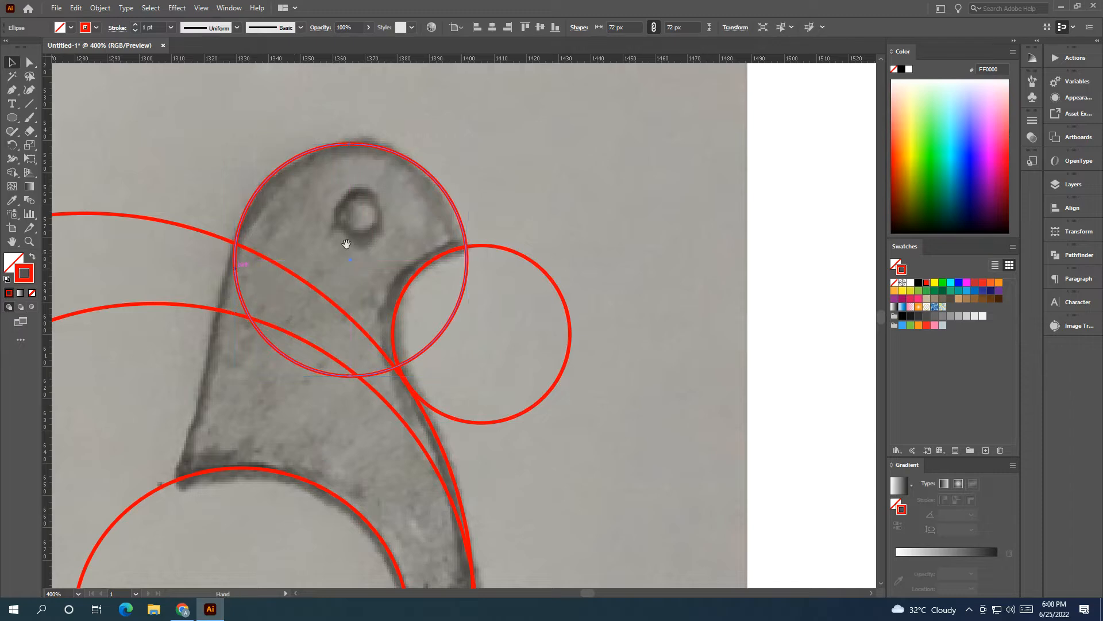
{"action": "left_click_drag", "start_coordinate": [348, 244], "coordinate": [408, 252]}
Step: Copy the head circle down to the neck and stretch the copy into an ellipse about 204 px wide and 300 px high
{"action": "scroll", "coordinate": [412, 254], "scroll_direction": "down", "scroll_amount": 2}
{"action": "left_click", "coordinate": [376, 184]}
{"action": "left_click_drag", "start_coordinate": [411, 204], "coordinate": [377, 344]}
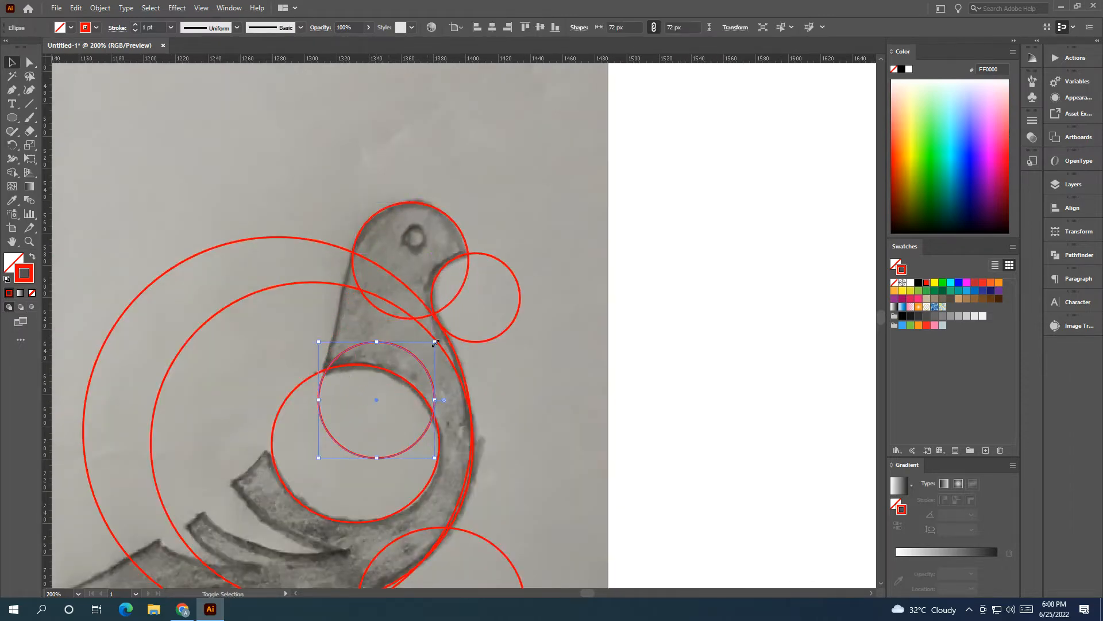
{"action": "left_click_drag", "start_coordinate": [434, 343], "coordinate": [647, 129]}
{"action": "left_click_drag", "start_coordinate": [483, 296], "coordinate": [487, 393]}
{"action": "left_click_drag", "start_coordinate": [488, 233], "coordinate": [494, 77]}
{"action": "left_click_drag", "start_coordinate": [486, 320], "coordinate": [488, 415]}
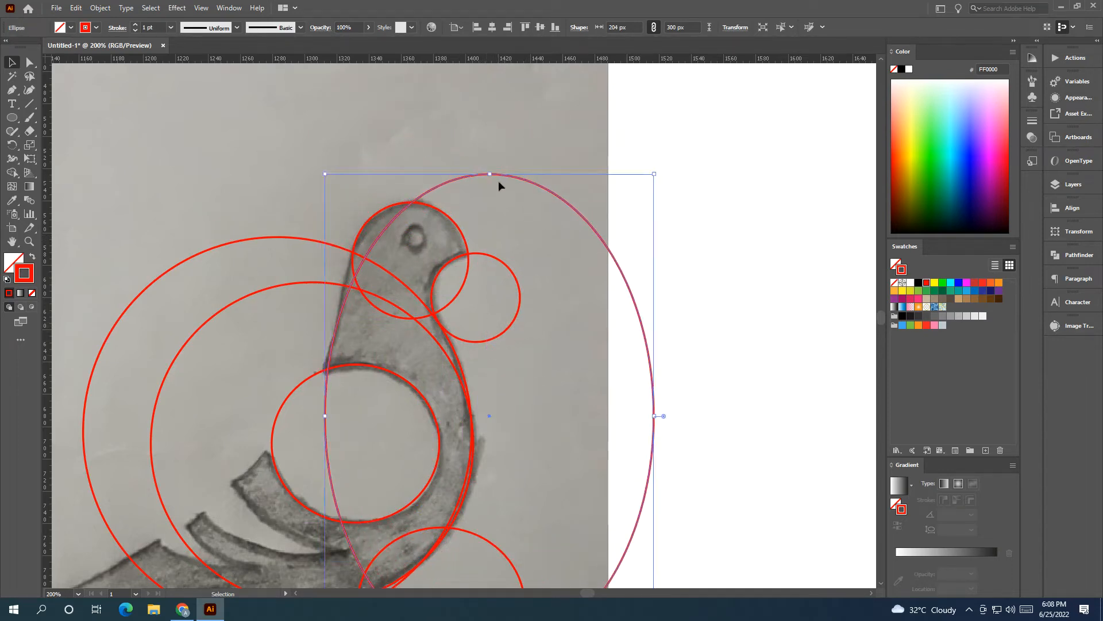
Step: Reshape the ellipse to about 199 px by 396 px and fit its edge to the back of the bird's neck
{"action": "left_click_drag", "start_coordinate": [490, 174], "coordinate": [473, 69]}
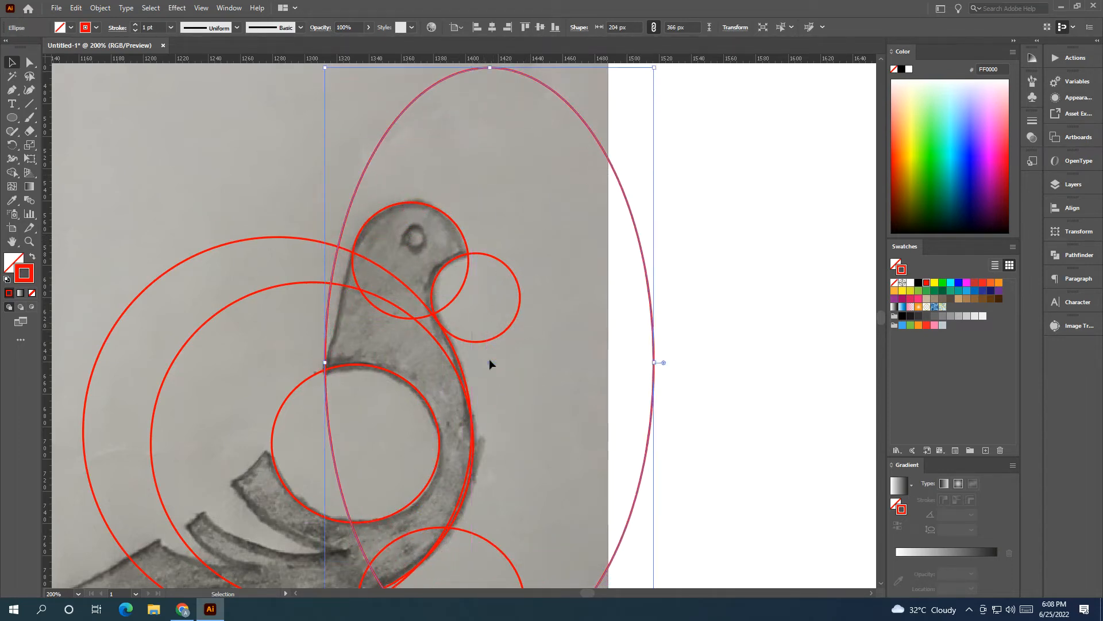
{"action": "left_click_drag", "start_coordinate": [490, 363], "coordinate": [482, 457]}
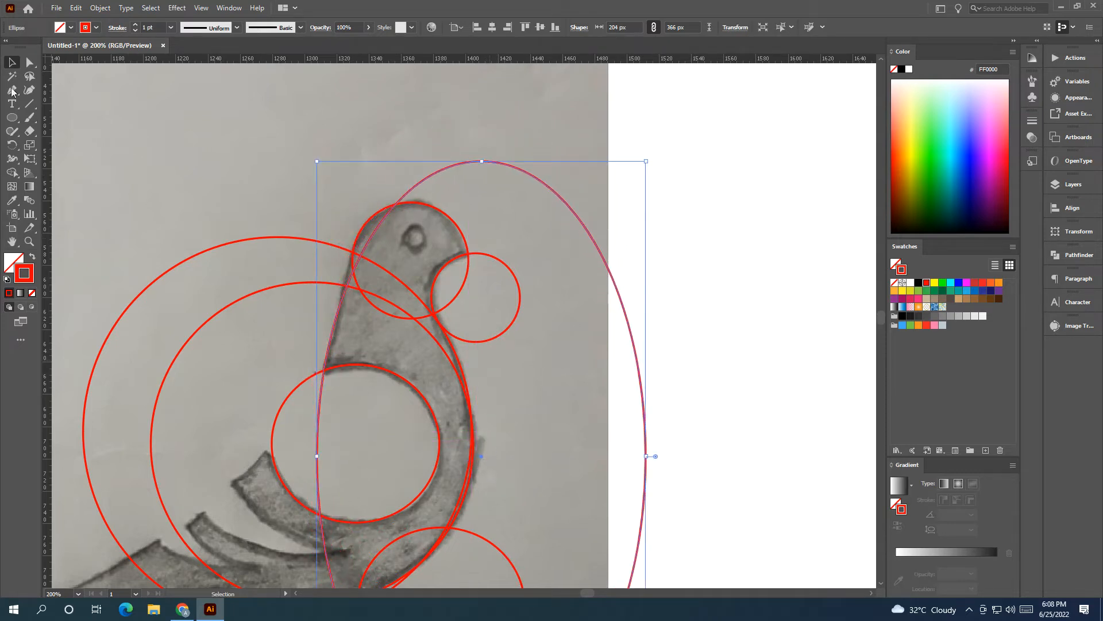
{"action": "left_click_drag", "start_coordinate": [316, 163], "coordinate": [326, 110]}
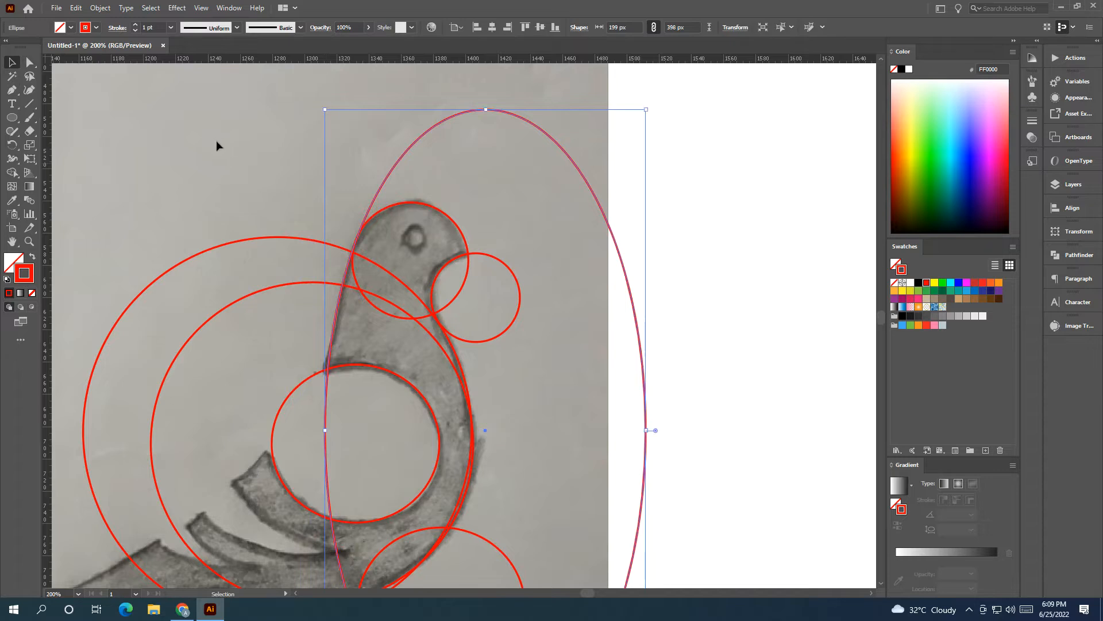
{"action": "left_click", "coordinate": [210, 141]}
Step: Draw a small circle near the tip of the upper wing feather
{"action": "key", "text": "space"}
{"action": "left_click_drag", "start_coordinate": [311, 234], "coordinate": [405, 96]}
{"action": "left_click_drag", "start_coordinate": [388, 315], "coordinate": [304, 281]}
{"action": "mouse_move", "coordinate": [307, 386]}
{"action": "left_mouse_down"}
{"action": "mouse_move", "coordinate": [310, 339]}
{"action": "mouse_move", "coordinate": [389, 322]}
{"action": "mouse_move", "coordinate": [469, 329]}
{"action": "left_mouse_up"}
{"action": "mouse_move", "coordinate": [400, 455]}
{"action": "left_mouse_down"}
{"action": "mouse_move", "coordinate": [399, 417]}
{"action": "mouse_move", "coordinate": [357, 492]}
{"action": "left_mouse_up"}
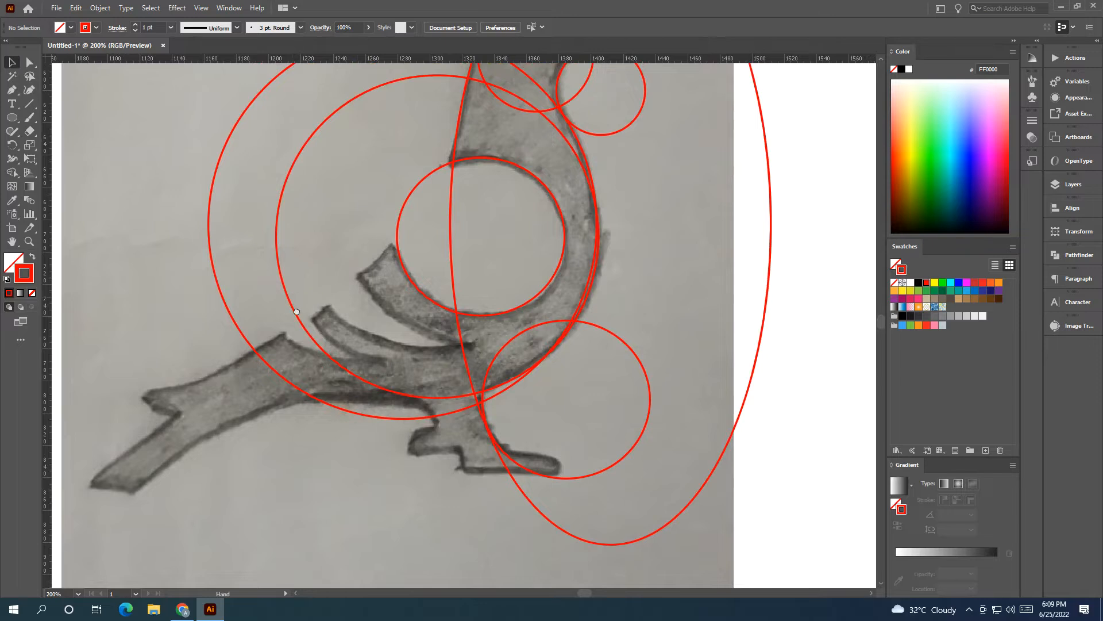
{"action": "left_click_drag", "start_coordinate": [294, 299], "coordinate": [303, 335]}
{"action": "left_click_drag", "start_coordinate": [335, 260], "coordinate": [399, 322]}
Step: Enlarge and reposition the small circle so that its edge follows the cut end of the upper wing feather
{"action": "left_click", "coordinate": [13, 62]}
{"action": "scroll", "coordinate": [327, 267], "scroll_direction": "up", "scroll_amount": 2}
{"action": "mouse_move", "coordinate": [344, 253]}
{"action": "left_mouse_down"}
{"action": "mouse_move", "coordinate": [376, 217]}
{"action": "mouse_move", "coordinate": [358, 237]}
{"action": "left_mouse_up"}
{"action": "left_click_drag", "start_coordinate": [483, 238], "coordinate": [523, 239]}
{"action": "left_click_drag", "start_coordinate": [378, 237], "coordinate": [350, 219]}
{"action": "key", "text": "space"}
{"action": "left_click_drag", "start_coordinate": [396, 247], "coordinate": [464, 202]}
{"action": "left_click", "coordinate": [442, 261]}
Step: Copy the feather-tip circle, enlarge the copy, and align it with the lower edge of the upper wing feather
{"action": "key", "text": "space"}
{"action": "left_click_drag", "start_coordinate": [421, 484], "coordinate": [206, 502]}
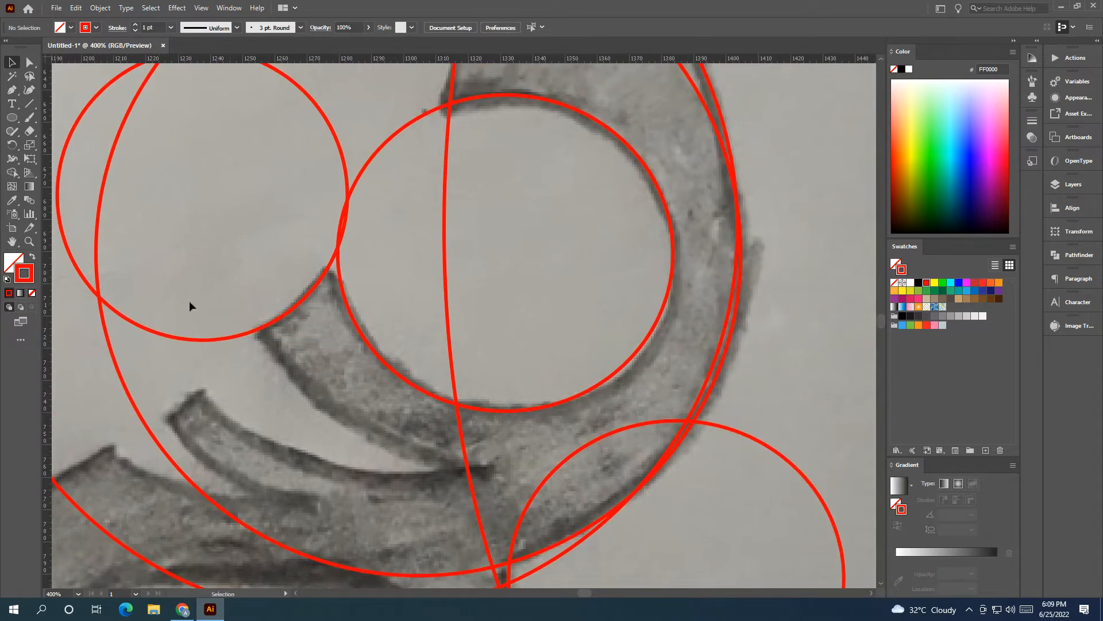
{"action": "left_click_drag", "start_coordinate": [223, 340], "coordinate": [406, 409]}
{"action": "left_click_drag", "start_coordinate": [531, 259], "coordinate": [715, 288]}
{"action": "scroll", "coordinate": [525, 319], "scroll_direction": "down", "scroll_amount": 2}
{"action": "left_click_drag", "start_coordinate": [525, 319], "coordinate": [394, 292]}
{"action": "left_click", "coordinate": [408, 348]}
{"action": "left_click_drag", "start_coordinate": [392, 352], "coordinate": [442, 323]}
{"action": "scroll", "coordinate": [438, 318], "scroll_direction": "up", "scroll_amount": 1}
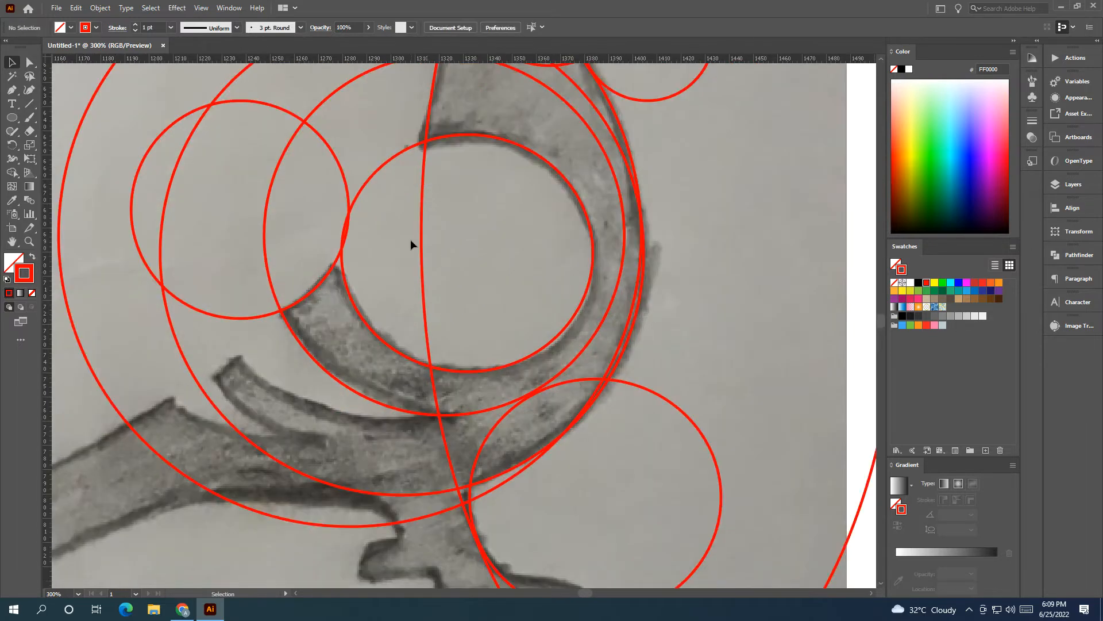
Step: Copy the circle in the hollow, enlarge the copy, and align it with the upper edge of the second wing feather
{"action": "left_click", "coordinate": [384, 167]}
{"action": "left_click_drag", "start_coordinate": [468, 252], "coordinate": [335, 280]}
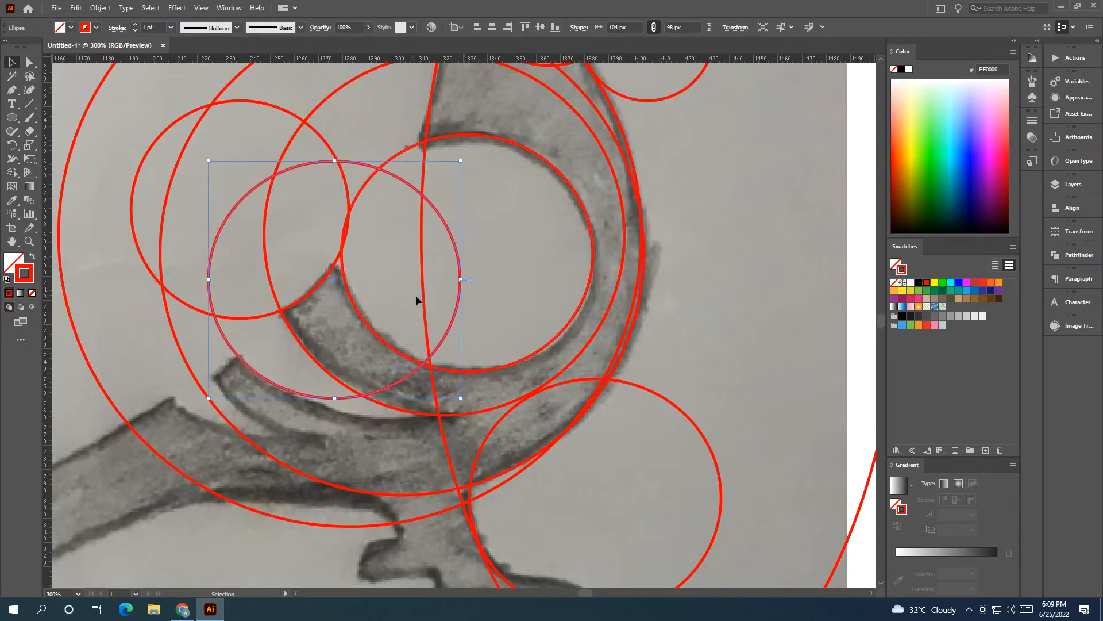
{"action": "left_click_drag", "start_coordinate": [460, 282], "coordinate": [581, 301]}
{"action": "left_click_drag", "start_coordinate": [394, 278], "coordinate": [459, 272]}
{"action": "left_click", "coordinate": [406, 241]}
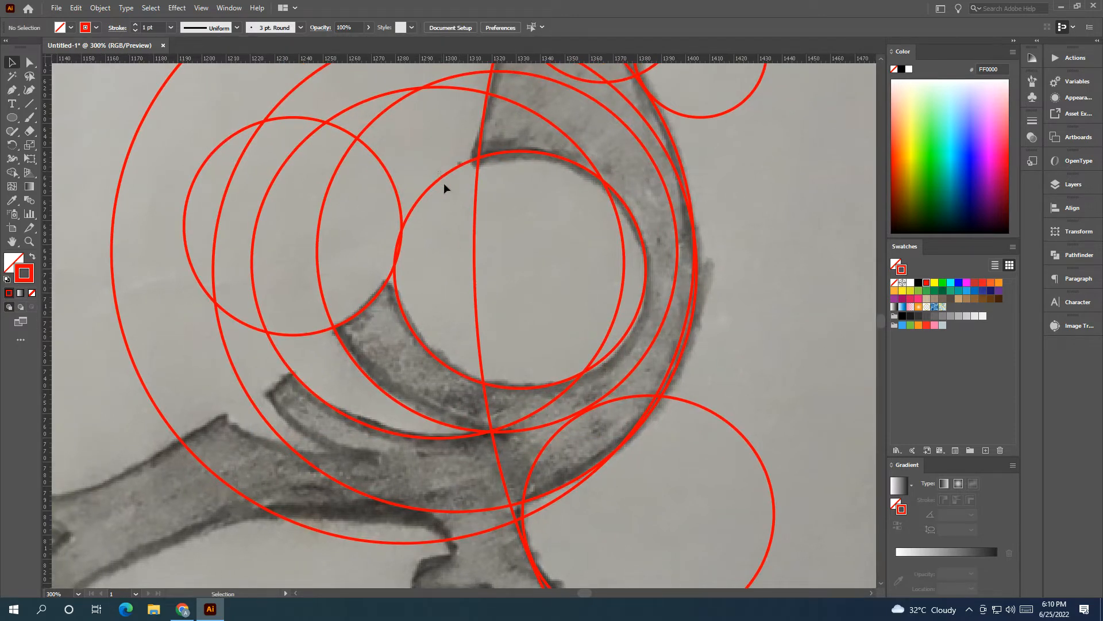
Step: Draw a 136 px circle and align its edge with the lower edge of the second wing feather
{"action": "key", "text": "l"}
{"action": "left_click_drag", "start_coordinate": [317, 393], "coordinate": [482, 557]}
{"action": "left_click", "coordinate": [11, 63]}
{"action": "left_click", "coordinate": [113, 406]}
{"action": "left_click_drag", "start_coordinate": [119, 418], "coordinate": [187, 286]}
{"action": "left_click", "coordinate": [313, 407]}
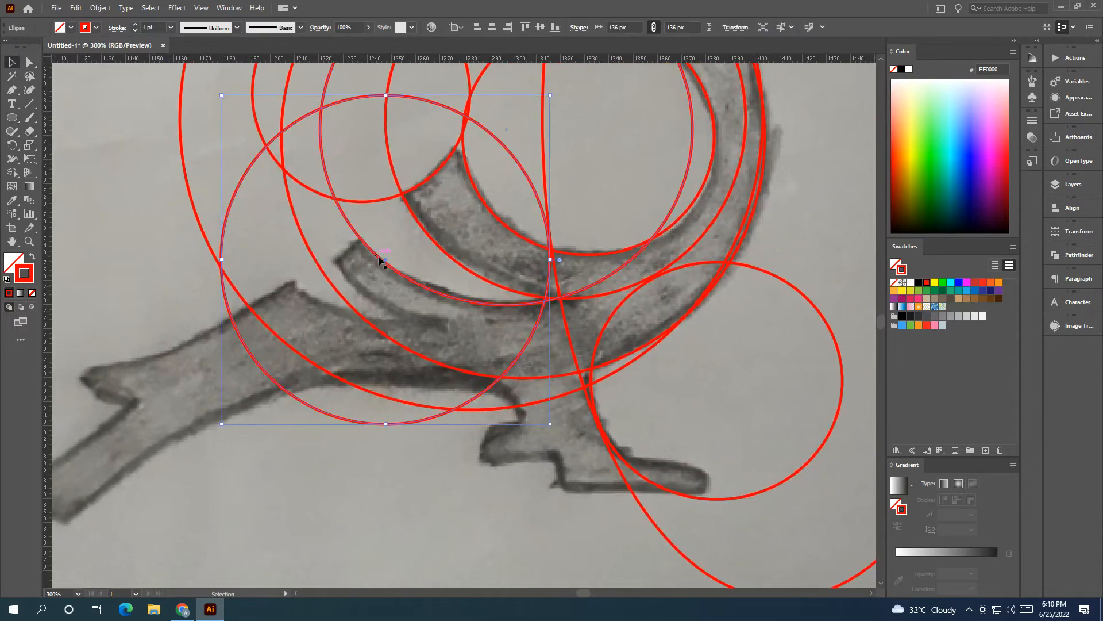
{"action": "left_click_drag", "start_coordinate": [386, 260], "coordinate": [413, 166]}
{"action": "left_click", "coordinate": [407, 241]}
{"action": "left_click_drag", "start_coordinate": [401, 241], "coordinate": [400, 336]}
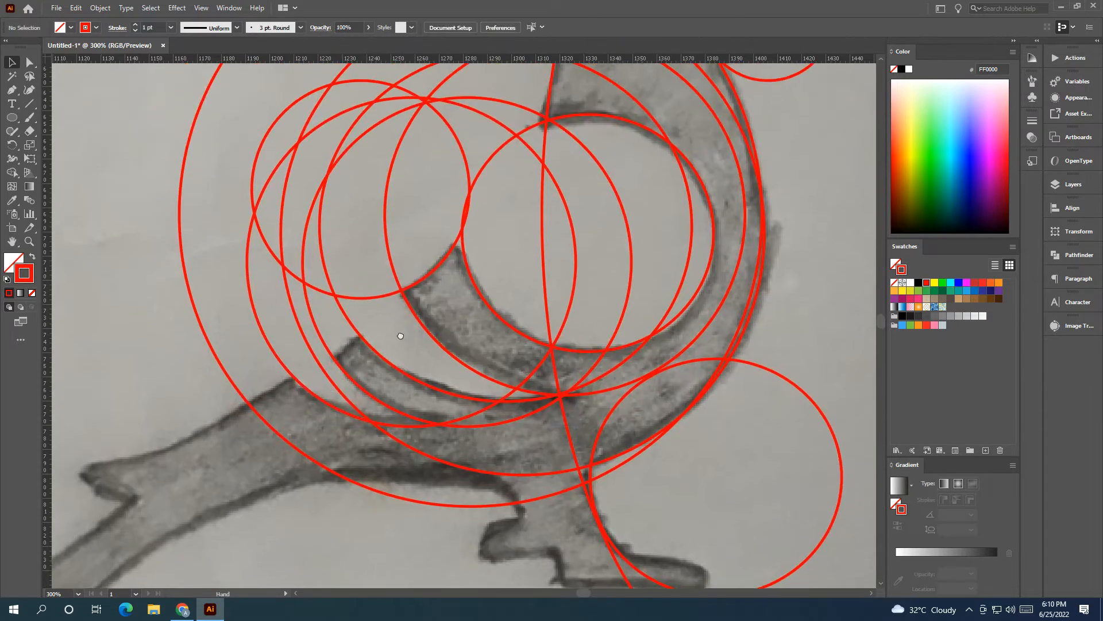
Step: Enlarge the 90 px feather-tip circle to 185 px and align it with the cut end of the upper wing feather
{"action": "left_click_drag", "start_coordinate": [327, 410], "coordinate": [163, 360], "text": "alt"}
{"action": "key", "text": "ctrl+z"}
{"action": "left_click", "coordinate": [366, 298]}
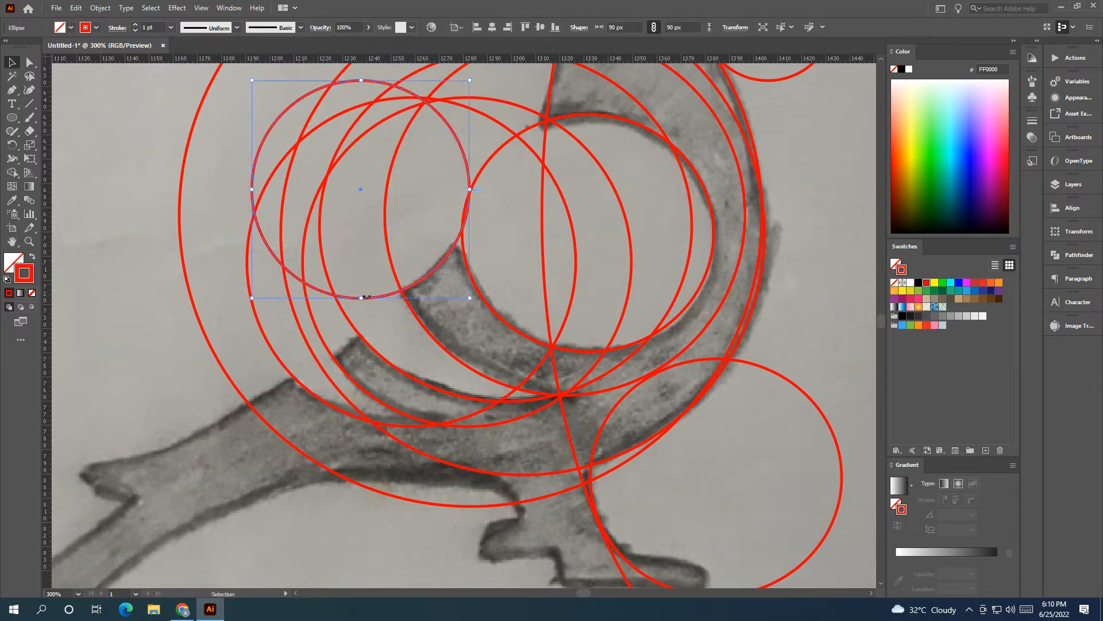
{"action": "scroll", "coordinate": [367, 305], "scroll_direction": "down", "scroll_amount": 1}
{"action": "left_click_drag", "start_coordinate": [369, 308], "coordinate": [485, 406]}
{"action": "left_click_drag", "start_coordinate": [406, 324], "coordinate": [79, 423], "text": "shift"}
{"action": "left_click_drag", "start_coordinate": [316, 322], "coordinate": [344, 225]}
{"action": "scroll", "coordinate": [345, 225], "scroll_direction": "down", "scroll_amount": 3}
{"action": "scroll", "coordinate": [377, 332], "scroll_direction": "up", "scroll_amount": 2}
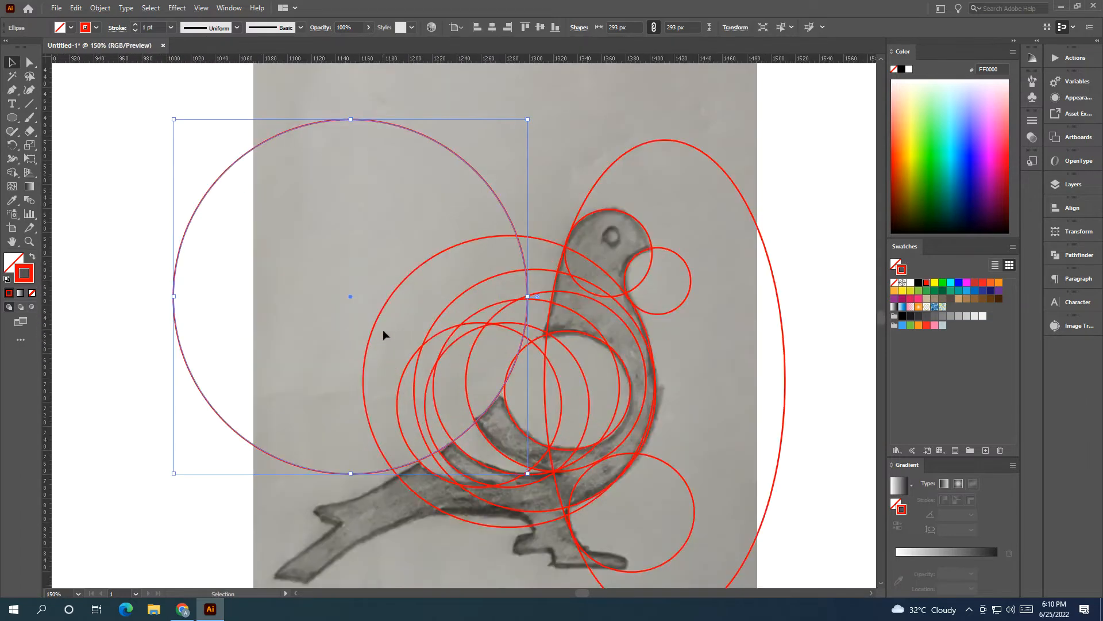
{"action": "left_click_drag", "start_coordinate": [176, 119], "coordinate": [303, 202]}
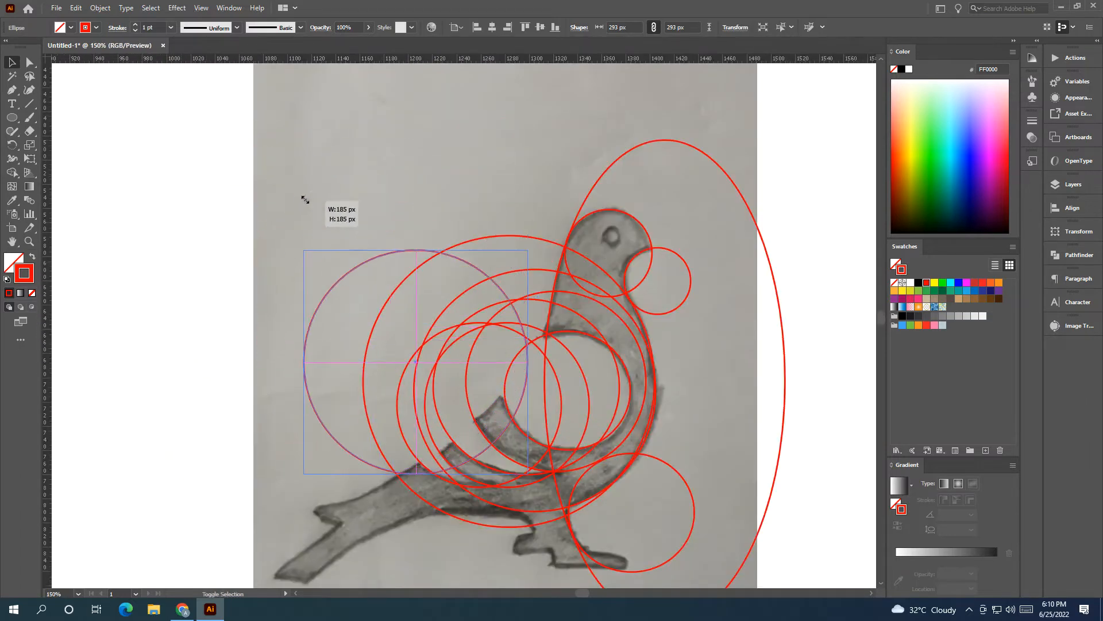
{"action": "left_click_drag", "start_coordinate": [416, 363], "coordinate": [408, 333]}
{"action": "scroll", "coordinate": [498, 420], "scroll_direction": "up", "scroll_amount": 3}
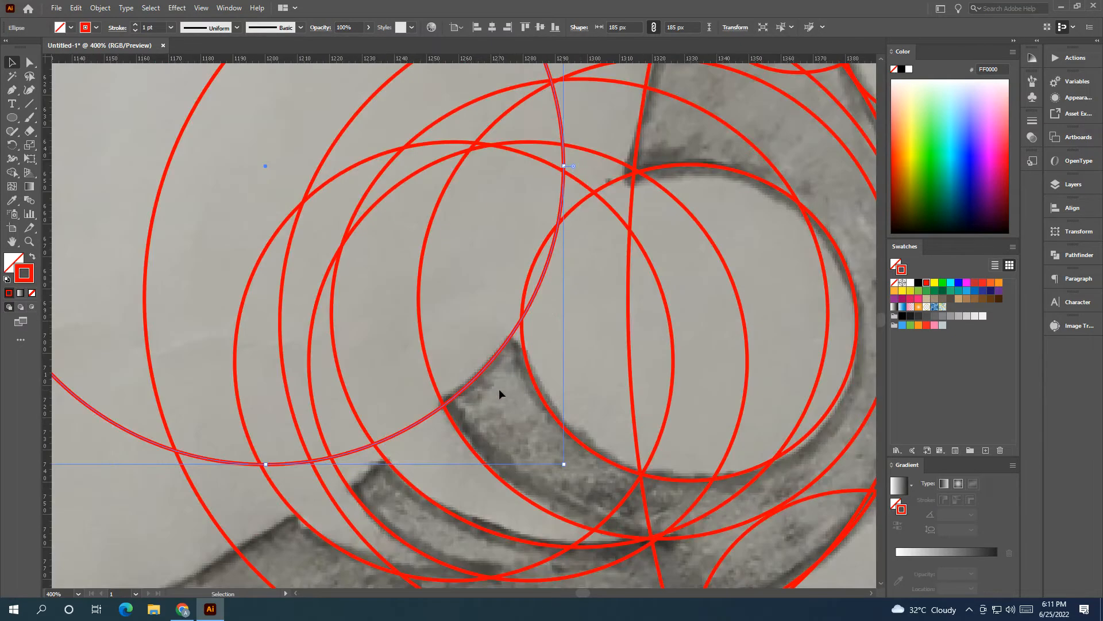
Step: Copy the 185 px circle and align the copy with the cut end of the second wing feather
{"action": "left_click_drag", "start_coordinate": [456, 420], "coordinate": [529, 312]}
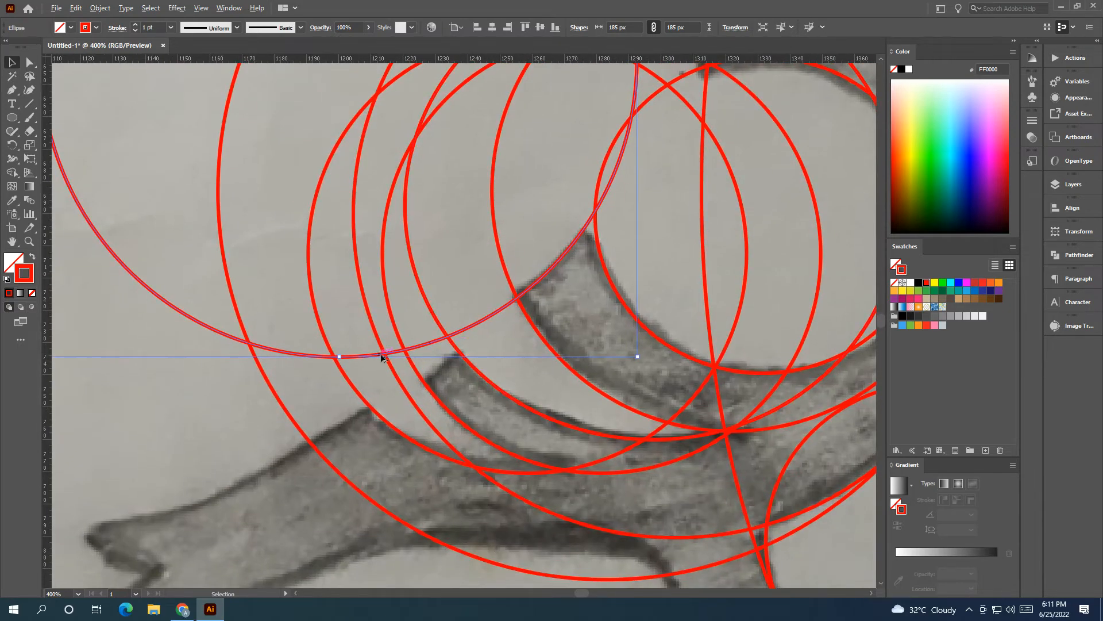
{"action": "left_click_drag", "start_coordinate": [472, 329], "coordinate": [414, 272]}
{"action": "left_click", "coordinate": [442, 373]}
Step: Reduce the circle in front of the leg to about 77 × 73 px and fit it to the leg's front curve
{"action": "scroll", "coordinate": [486, 376], "scroll_direction": "down", "scroll_amount": 2}
{"action": "left_click_drag", "start_coordinate": [486, 376], "coordinate": [260, 465]}
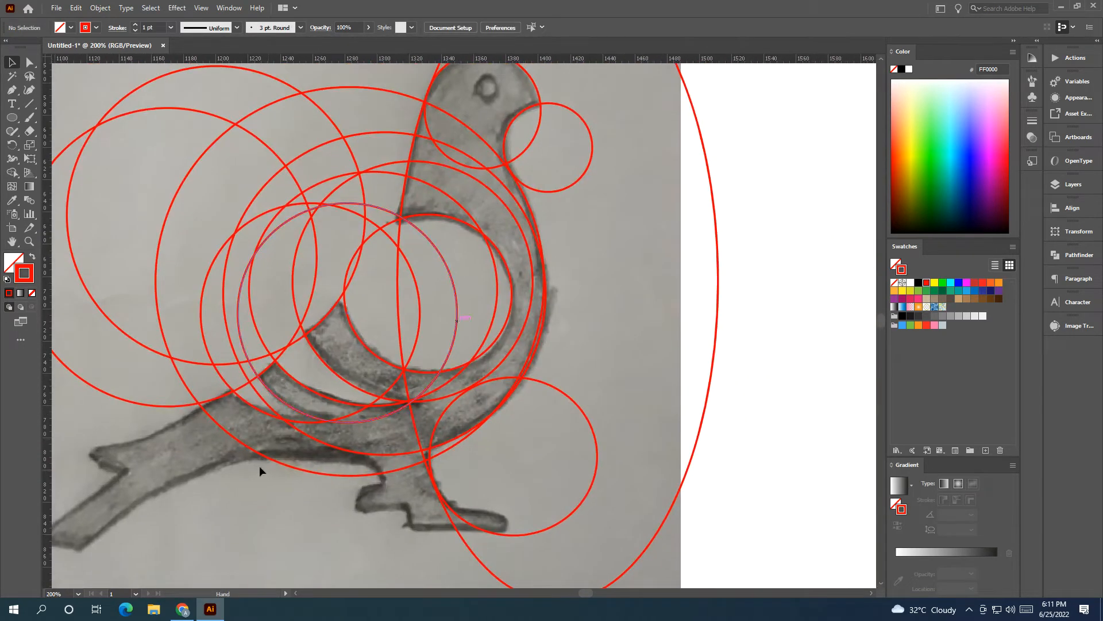
{"action": "scroll", "coordinate": [287, 420], "scroll_direction": "down", "scroll_amount": 2}
{"action": "left_click_drag", "start_coordinate": [283, 424], "coordinate": [286, 379]}
{"action": "scroll", "coordinate": [313, 397], "scroll_direction": "up", "scroll_amount": 1}
{"action": "left_click_drag", "start_coordinate": [309, 475], "coordinate": [328, 433]}
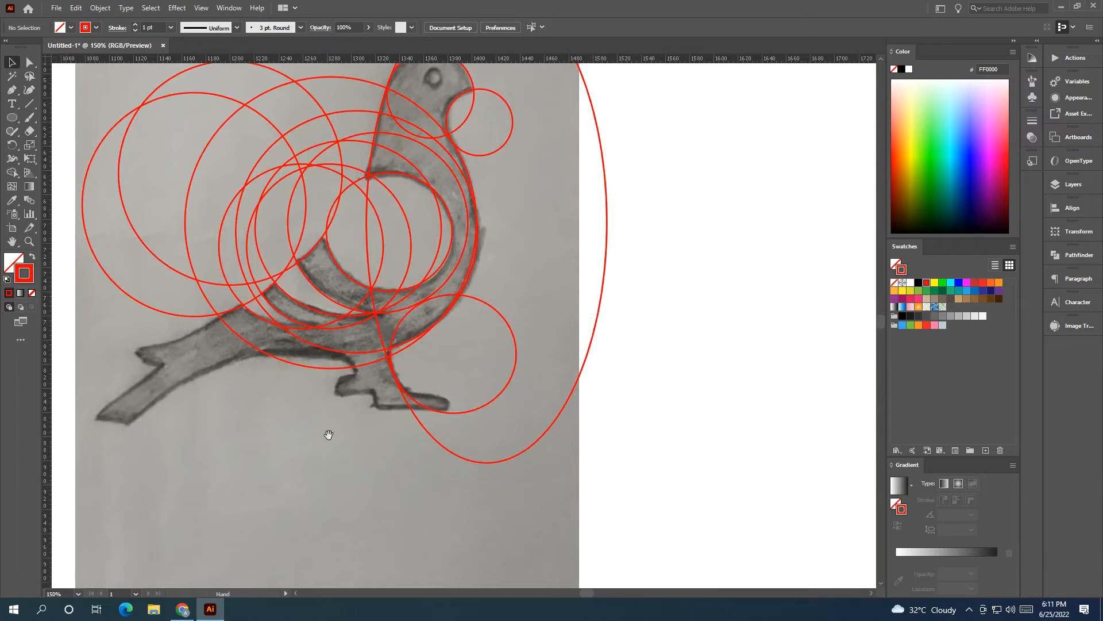
{"action": "scroll", "coordinate": [329, 446], "scroll_direction": "up", "scroll_amount": 2}
{"action": "left_click_drag", "start_coordinate": [427, 404], "coordinate": [344, 479]}
{"action": "left_click_drag", "start_coordinate": [430, 360], "coordinate": [376, 389]}
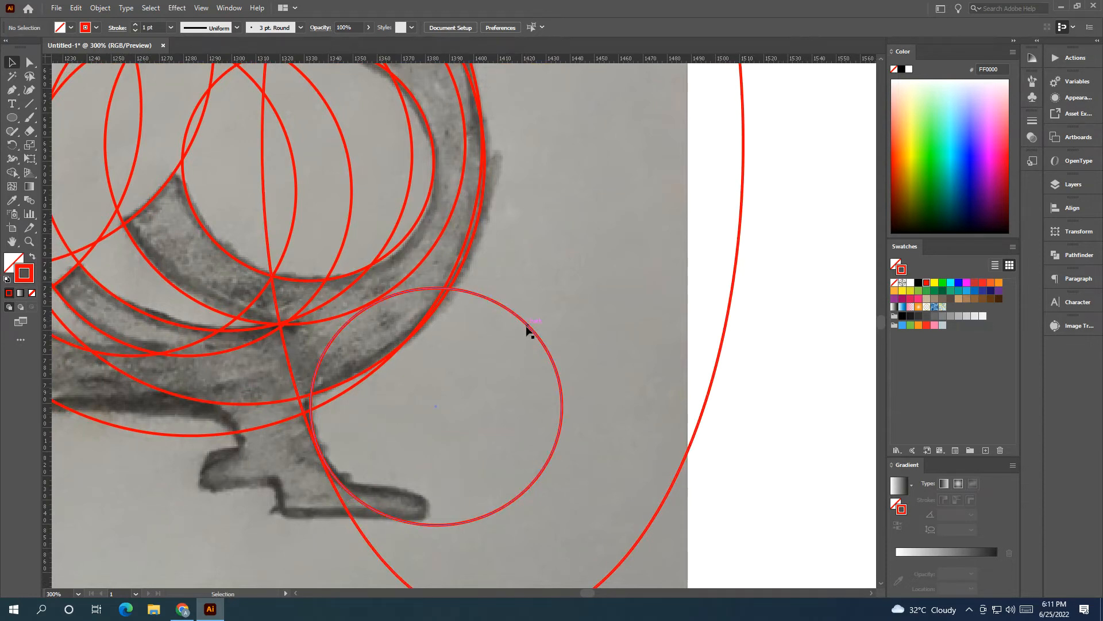
{"action": "left_click_drag", "start_coordinate": [529, 326], "coordinate": [526, 314]}
{"action": "left_click_drag", "start_coordinate": [561, 274], "coordinate": [494, 335]}
{"action": "left_click_drag", "start_coordinate": [403, 425], "coordinate": [402, 402]}
{"action": "left_click_drag", "start_coordinate": [494, 314], "coordinate": [361, 436]}
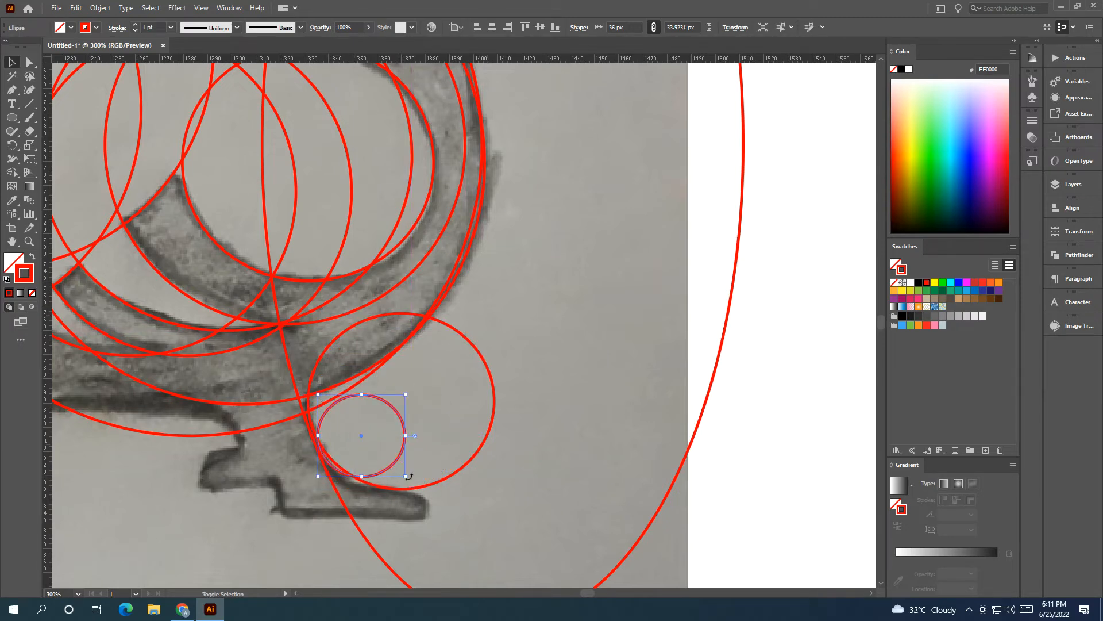
{"action": "mouse_move", "coordinate": [405, 476]}
{"action": "left_mouse_down"}
{"action": "mouse_move", "coordinate": [431, 488]}
{"action": "mouse_move", "coordinate": [418, 488]}
{"action": "left_mouse_up"}
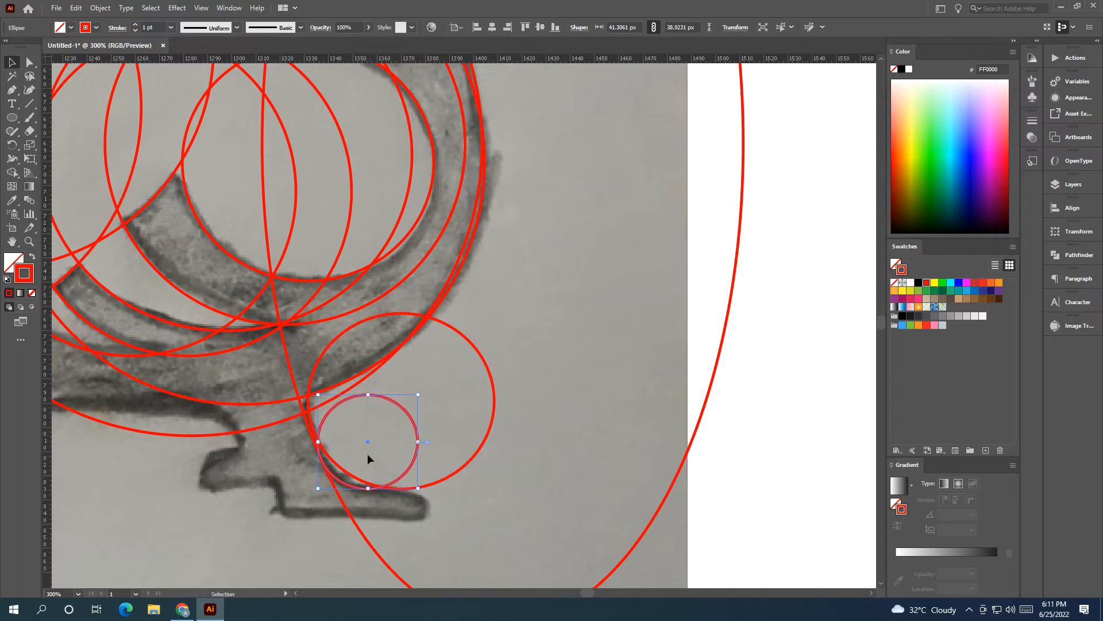
{"action": "left_click_drag", "start_coordinate": [368, 441], "coordinate": [532, 495]}
{"action": "key", "text": "Delete"}
Step: Flatten the circle in front of the leg to about 63 px high and lower it onto the top of the foot
{"action": "left_click", "coordinate": [484, 421]}
{"action": "left_click_drag", "start_coordinate": [490, 431], "coordinate": [493, 446]}
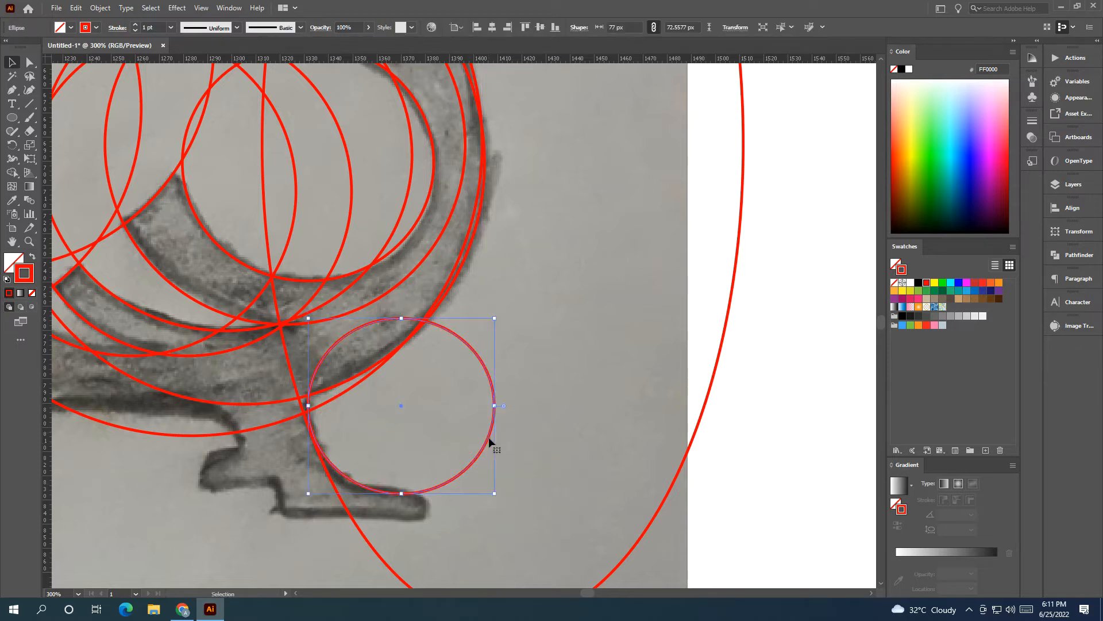
{"action": "scroll", "coordinate": [506, 444], "scroll_direction": "down", "scroll_amount": 2}
{"action": "left_click", "coordinate": [513, 441]}
{"action": "left_click", "coordinate": [414, 425]}
{"action": "left_click_drag", "start_coordinate": [412, 424], "coordinate": [413, 396]}
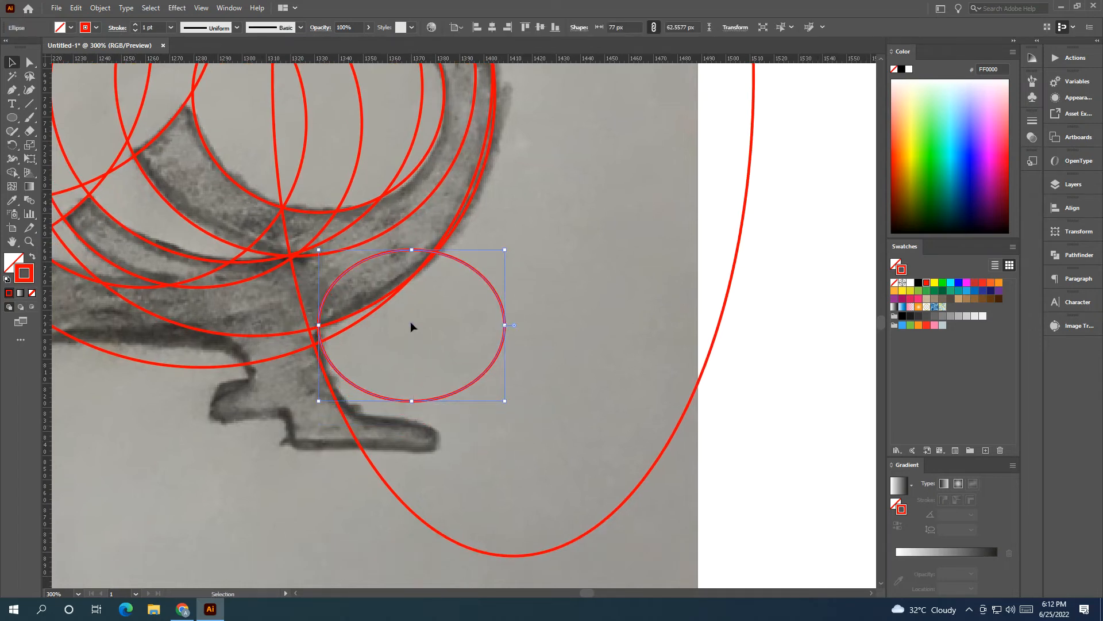
{"action": "left_click_drag", "start_coordinate": [411, 324], "coordinate": [413, 344]}
{"action": "left_click", "coordinate": [441, 432]}
Step: Draw a flat ellipse about 34 × 13 px and fit it to the toe of the foot
{"action": "left_click", "coordinate": [12, 118]}
{"action": "left_click_drag", "start_coordinate": [407, 447], "coordinate": [435, 473]}
{"action": "left_click", "coordinate": [11, 63]}
{"action": "scroll", "coordinate": [355, 513], "scroll_direction": "up", "scroll_amount": 1}
{"action": "left_click_drag", "start_coordinate": [425, 432], "coordinate": [481, 412]}
{"action": "mouse_move", "coordinate": [397, 411]}
{"action": "left_mouse_down"}
{"action": "mouse_move", "coordinate": [372, 413]}
{"action": "mouse_move", "coordinate": [413, 411]}
{"action": "mouse_move", "coordinate": [409, 390]}
{"action": "left_mouse_up"}
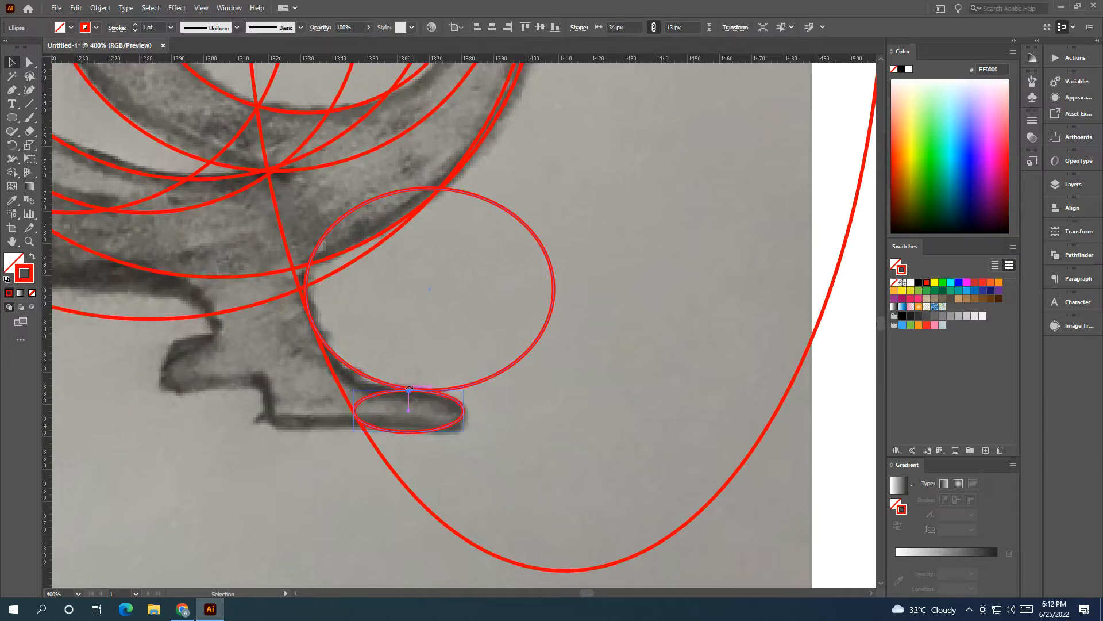
{"action": "left_click", "coordinate": [418, 449]}
Step: Draw a circle about 266 px across and place it beneath the bird's tail and belly
{"action": "scroll", "coordinate": [419, 450], "scroll_direction": "down", "scroll_amount": 8}
{"action": "scroll", "coordinate": [508, 452], "scroll_direction": "up", "scroll_amount": 5}
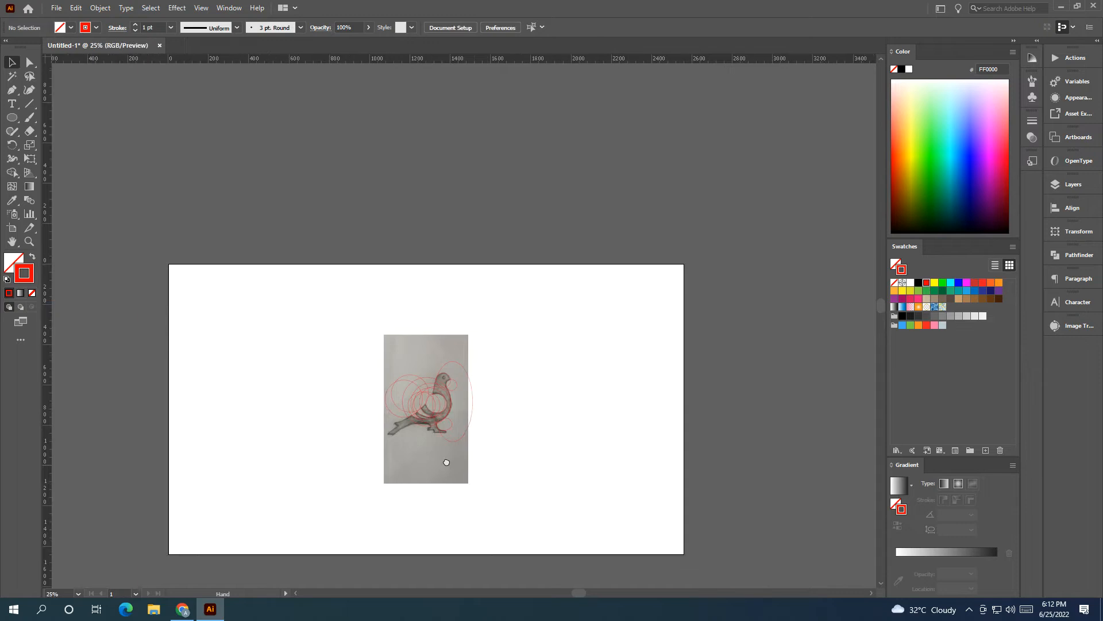
{"action": "scroll", "coordinate": [430, 421], "scroll_direction": "up", "scroll_amount": 2}
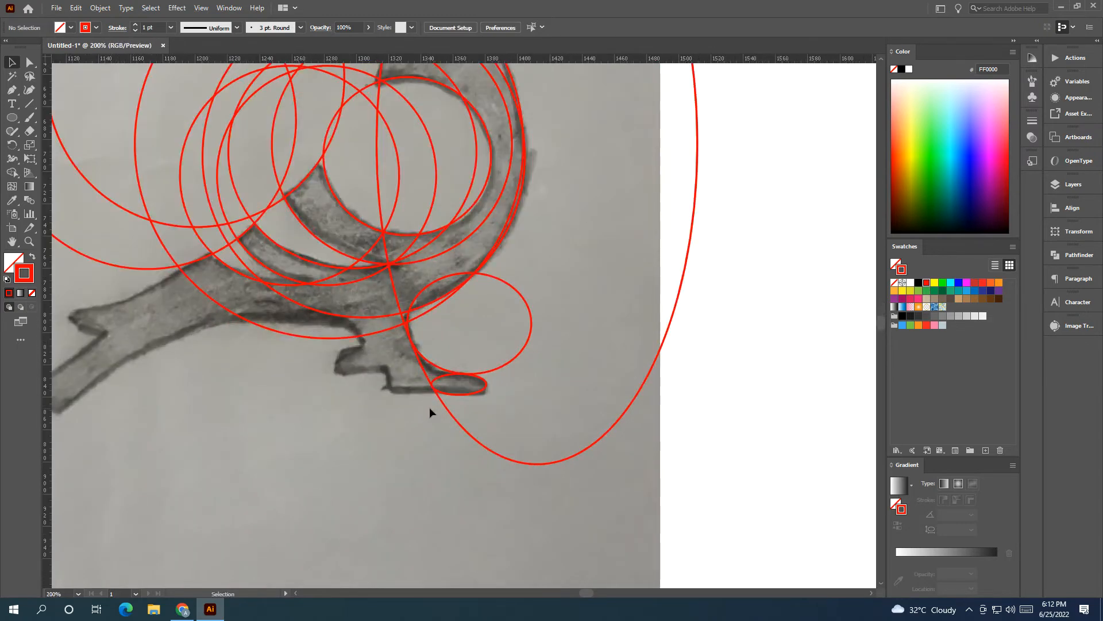
{"action": "left_click_drag", "start_coordinate": [431, 411], "coordinate": [442, 459]}
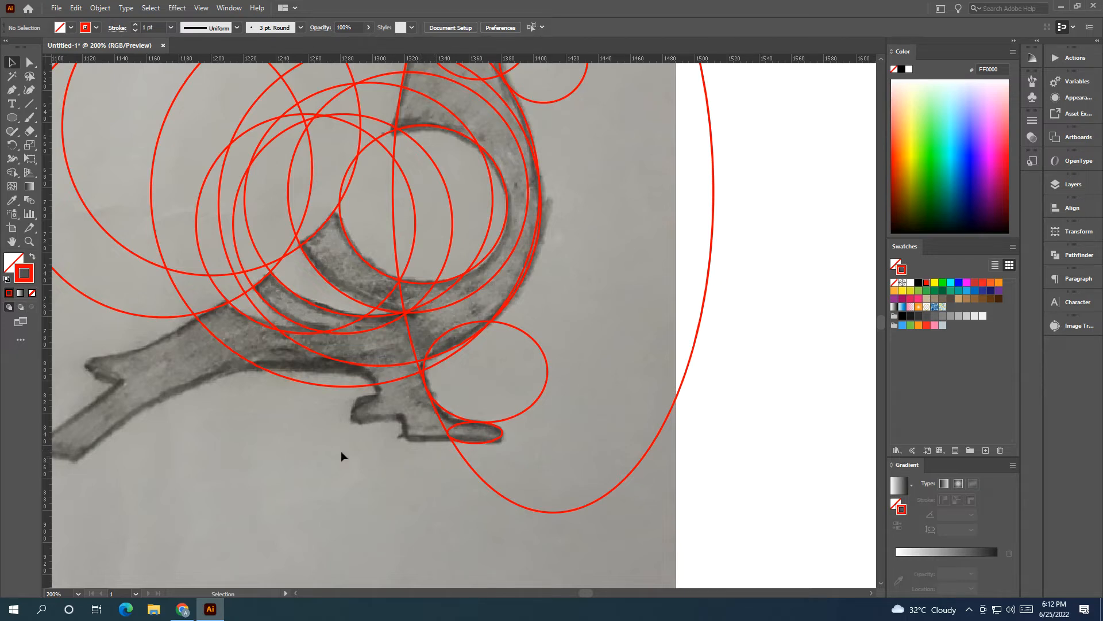
{"action": "left_click", "coordinate": [17, 131]}
{"action": "left_click", "coordinate": [15, 118]}
{"action": "left_click_drag", "start_coordinate": [259, 352], "coordinate": [392, 191]}
{"action": "scroll", "coordinate": [391, 191], "scroll_direction": "down", "scroll_amount": 1}
{"action": "left_click_drag", "start_coordinate": [378, 288], "coordinate": [538, 447]}
{"action": "key", "text": "v"}
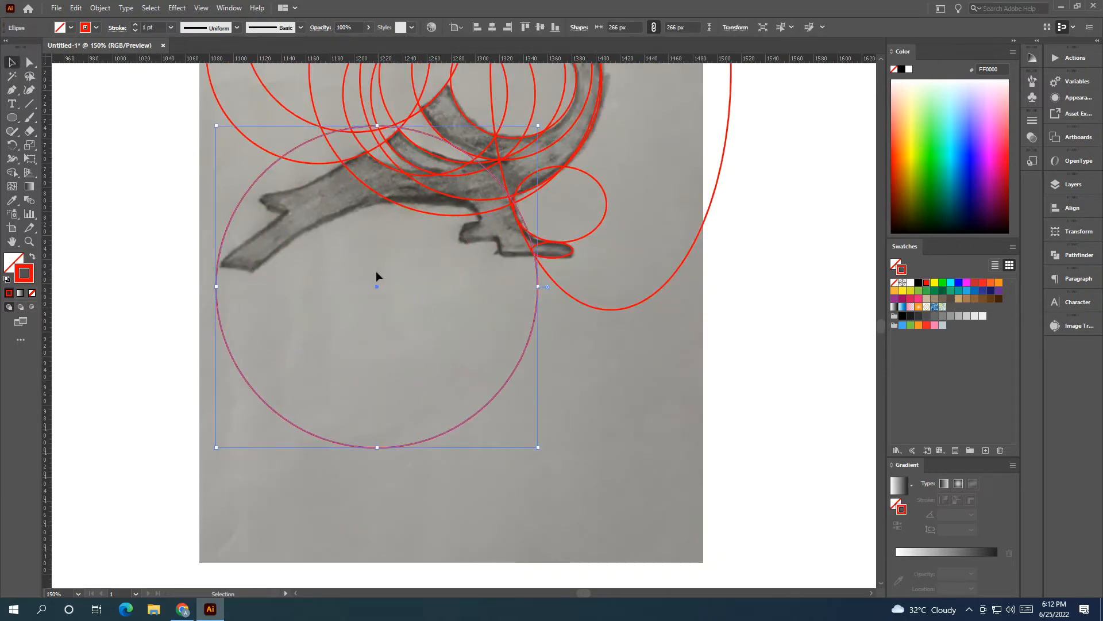
{"action": "left_click_drag", "start_coordinate": [376, 288], "coordinate": [375, 381]}
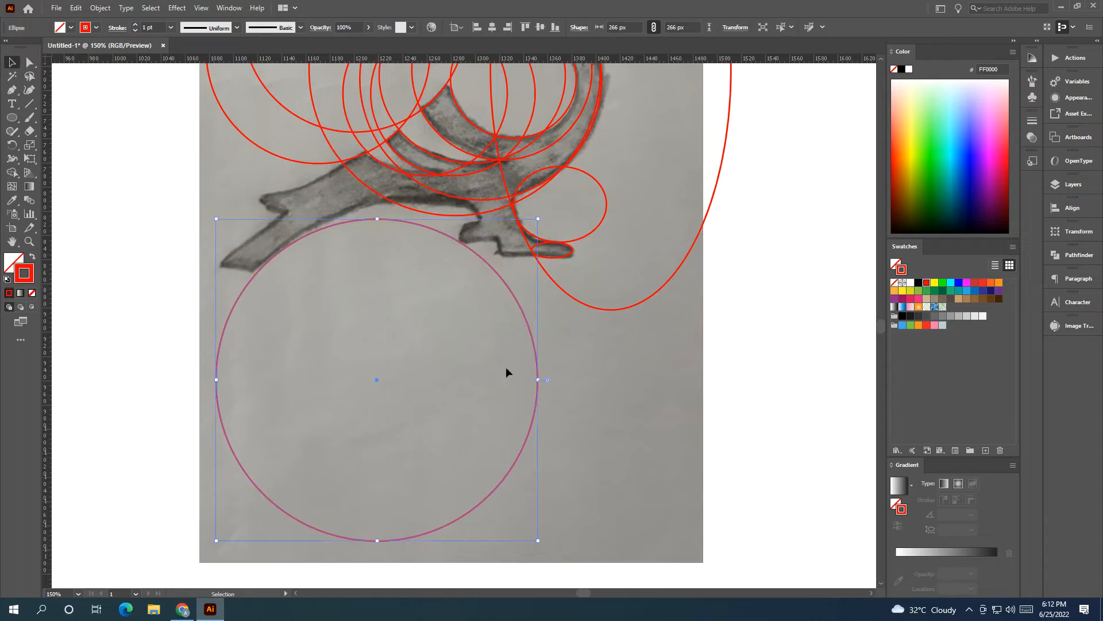
Step: Enlarge the circle beneath the bird to about 421 px and align it with the underside of the tail and belly
{"action": "left_click_drag", "start_coordinate": [539, 381], "coordinate": [731, 380]}
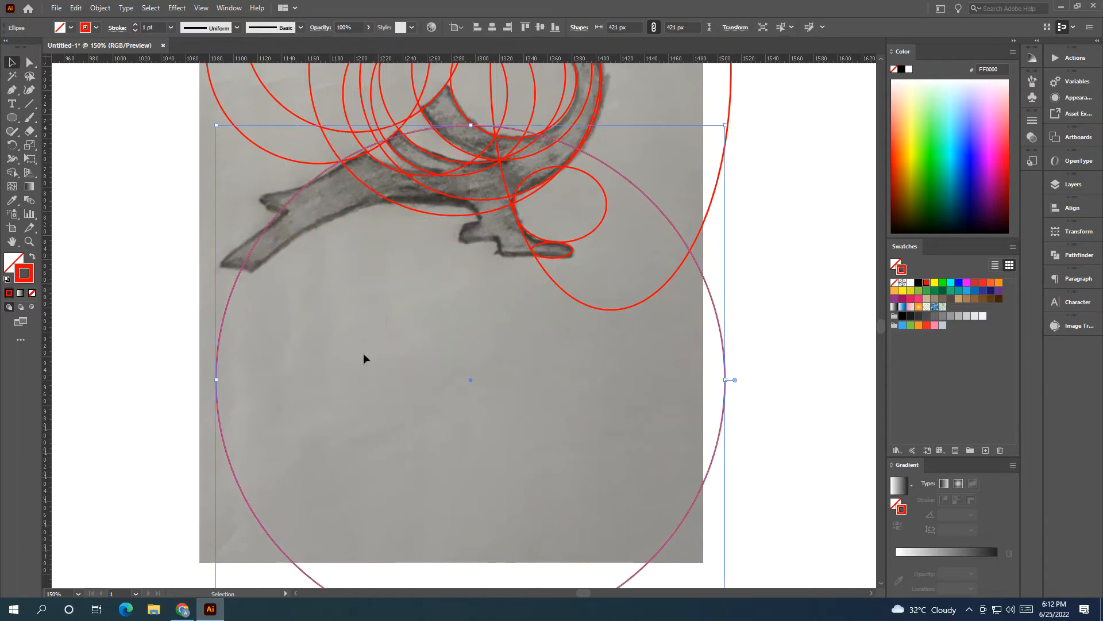
{"action": "key", "text": "ctrl+0"}
{"action": "left_click_drag", "start_coordinate": [446, 371], "coordinate": [353, 368]}
{"action": "scroll", "coordinate": [315, 282], "scroll_direction": "up", "scroll_amount": 2}
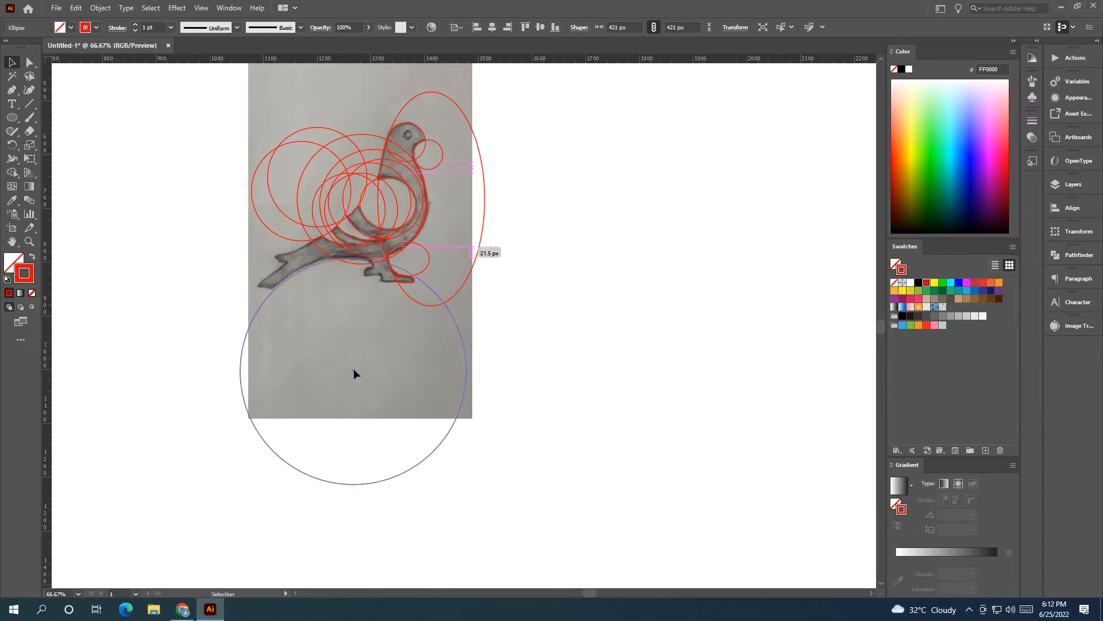
{"action": "scroll", "coordinate": [344, 258], "scroll_direction": "up", "scroll_amount": 5}
{"action": "left_click_drag", "start_coordinate": [361, 284], "coordinate": [363, 269]}
{"action": "left_click", "coordinate": [393, 389]}
Step: Draw a 144 px circle and align its top edge with the cut end of the lower tail feather
{"action": "scroll", "coordinate": [393, 388], "scroll_direction": "down", "scroll_amount": 2}
{"action": "left_click_drag", "start_coordinate": [383, 469], "coordinate": [508, 418]}
{"action": "mouse_move", "coordinate": [425, 394]}
{"action": "left_mouse_down"}
{"action": "mouse_move", "coordinate": [498, 364]}
{"action": "mouse_move", "coordinate": [419, 390]}
{"action": "left_mouse_up"}
{"action": "left_click", "coordinate": [11, 117]}
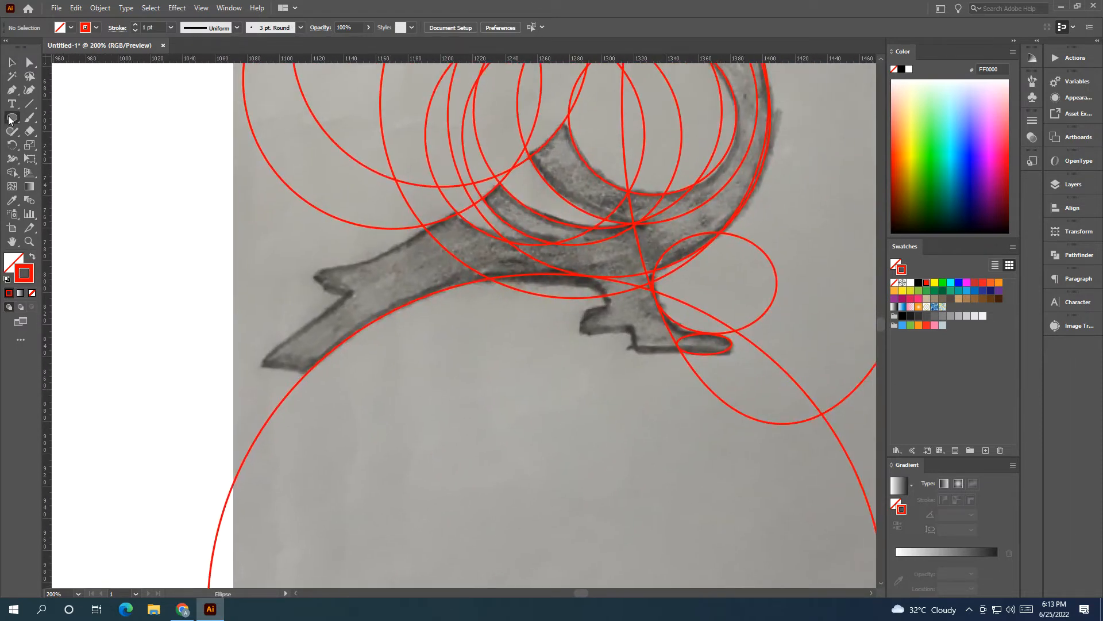
{"action": "left_click_drag", "start_coordinate": [202, 458], "coordinate": [295, 456]}
{"action": "key", "text": "v"}
{"action": "left_click_drag", "start_coordinate": [203, 461], "coordinate": [266, 485]}
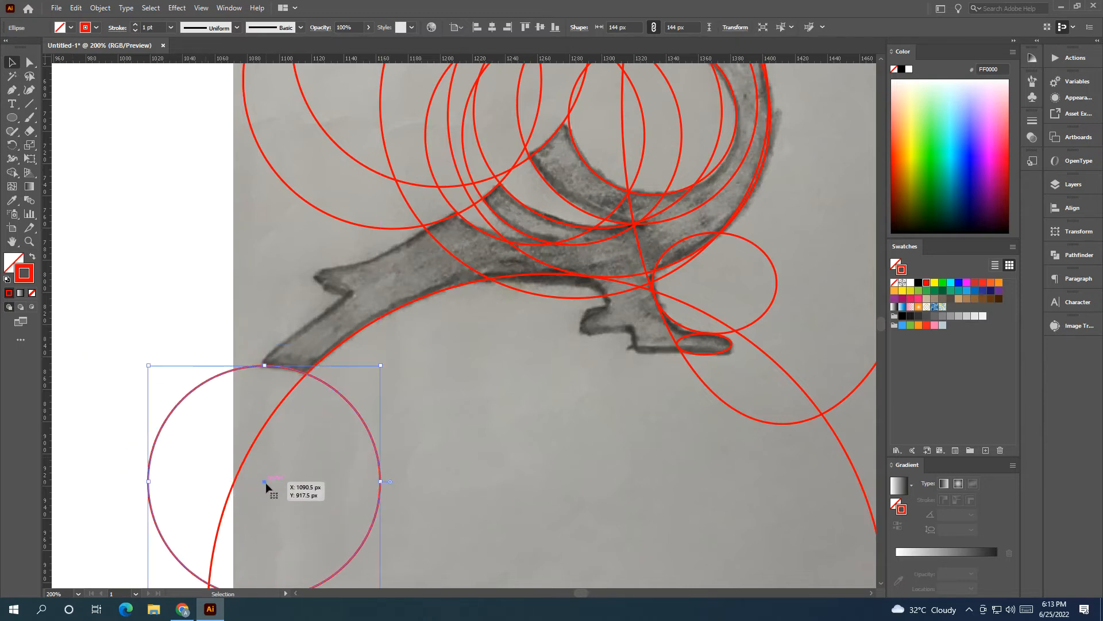
{"action": "left_click", "coordinate": [446, 464]}
Step: Draw a straight Pen line along the upper edge of the lower tail feather, from its tip to the notch
{"action": "scroll", "coordinate": [426, 414], "scroll_direction": "right", "scroll_amount": 2}
{"action": "left_click", "coordinate": [12, 90]}
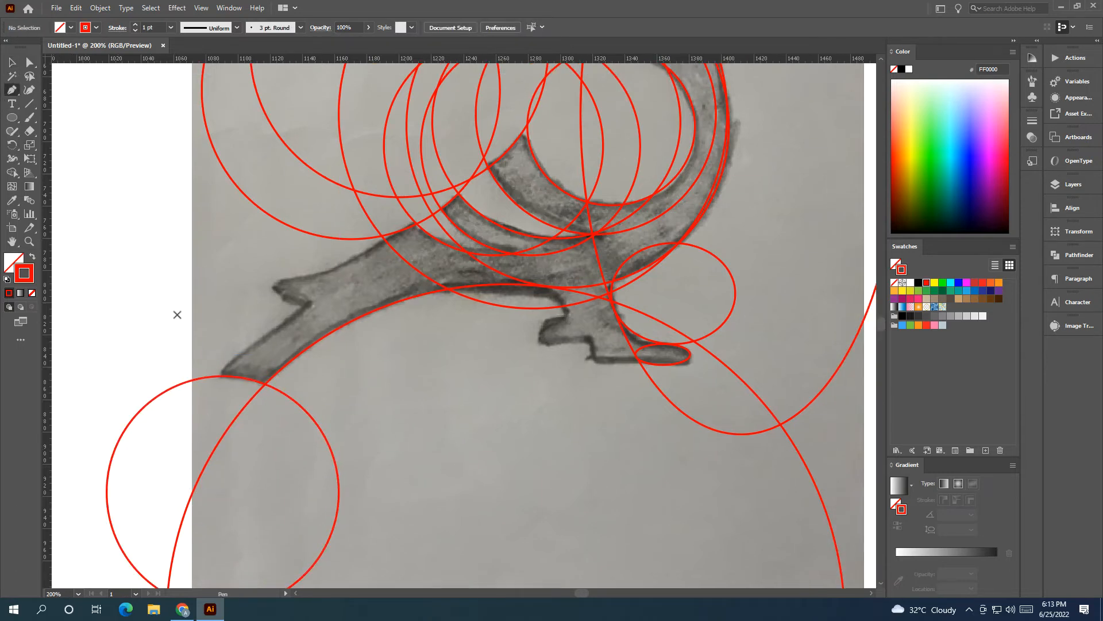
{"action": "key", "text": "Tab"}
{"action": "key", "text": "Tab"}
{"action": "left_click", "coordinate": [219, 377]}
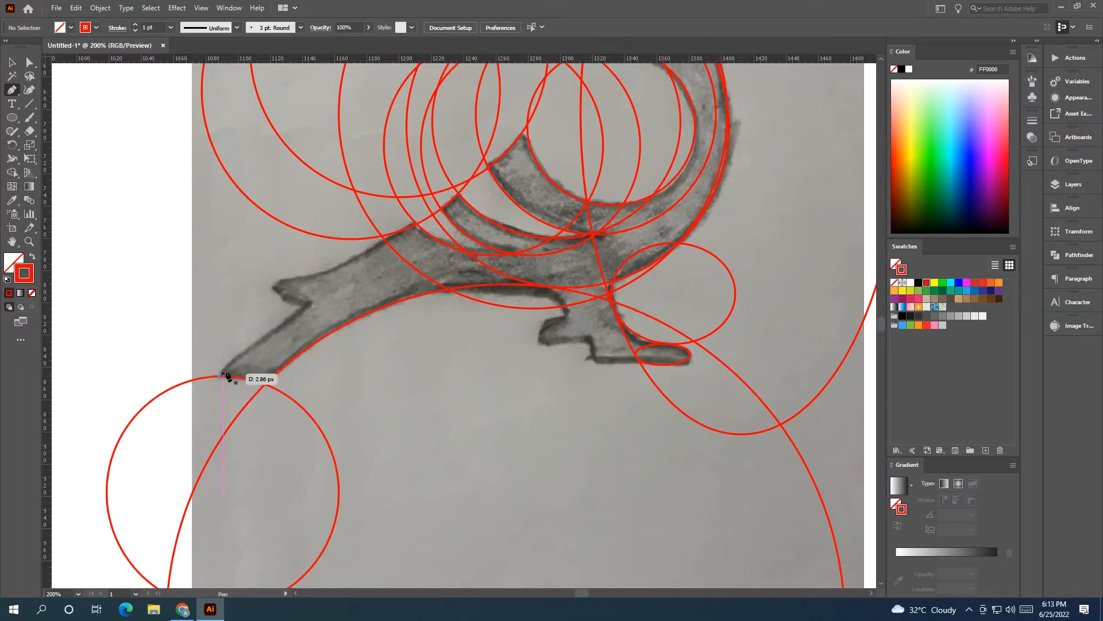
{"action": "left_click", "coordinate": [311, 302]}
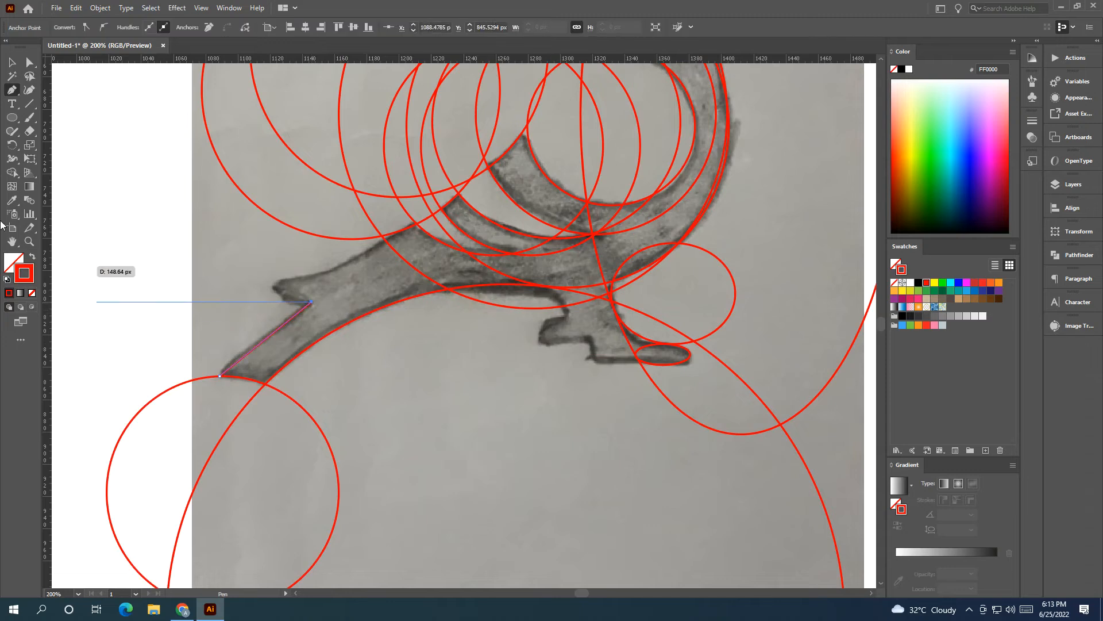
{"action": "left_click", "coordinate": [12, 61]}
{"action": "left_click", "coordinate": [136, 239]}
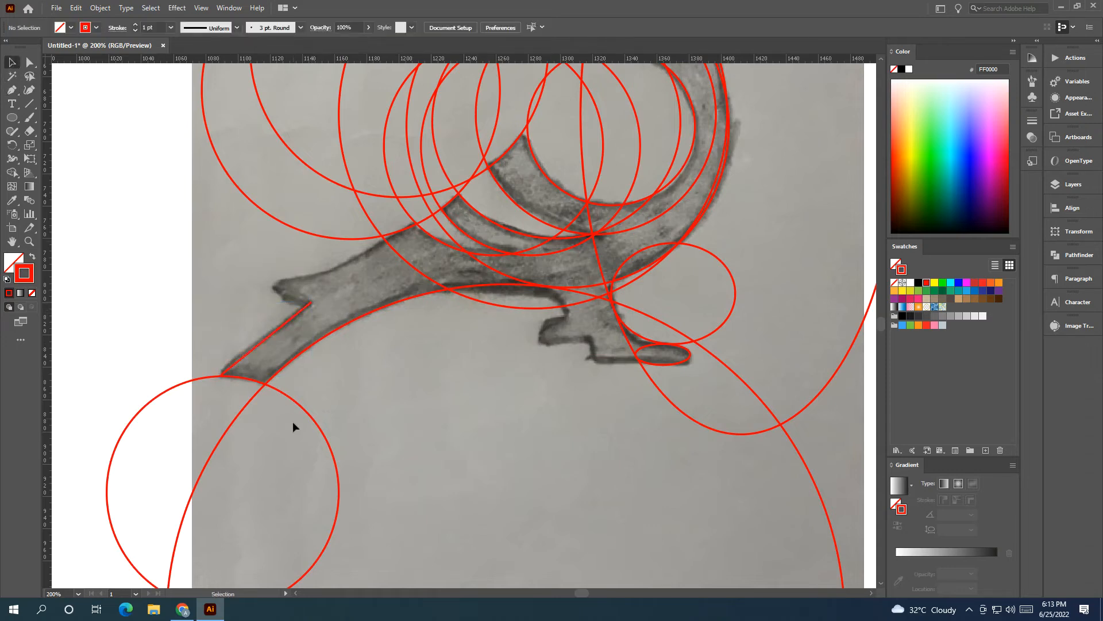
Step: Copy the 144 px tail circle and align the copy with the lower edge of the upper tail feather's tip
{"action": "left_click_drag", "start_coordinate": [308, 418], "coordinate": [423, 116]}
{"action": "scroll", "coordinate": [248, 399], "scroll_direction": "up", "scroll_amount": 5}
{"action": "scroll", "coordinate": [247, 399], "scroll_direction": "right", "scroll_amount": 2}
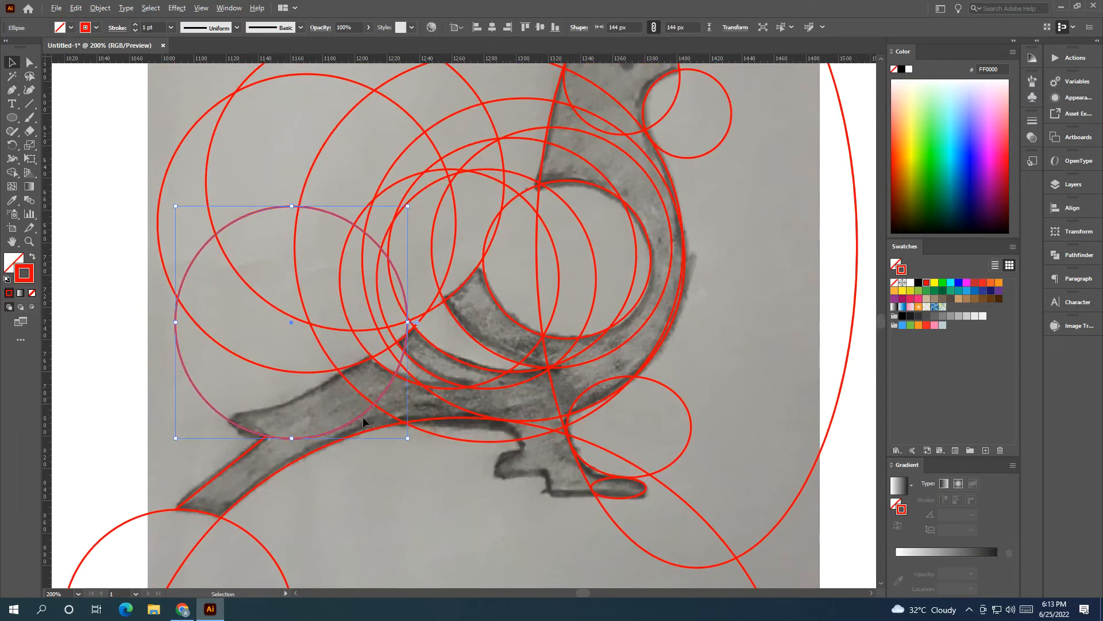
Step: Copy the upper tail circle onto the tail's top edge, enlarge the copy to 189 px, and widen it to about 257 px
{"action": "left_click_drag", "start_coordinate": [363, 420], "coordinate": [337, 393]}
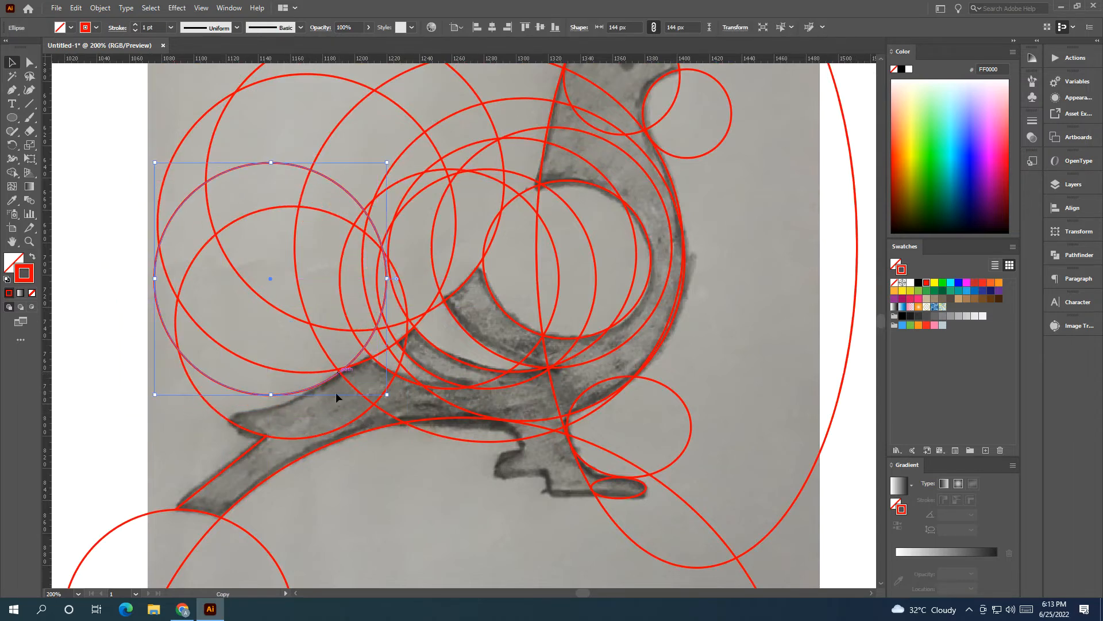
{"action": "scroll", "coordinate": [606, 376], "scroll_direction": "left", "scroll_amount": 5}
{"action": "scroll", "coordinate": [606, 377], "scroll_direction": "down", "scroll_amount": 1}
{"action": "left_click_drag", "start_coordinate": [452, 345], "coordinate": [380, 417]}
{"action": "left_click_drag", "start_coordinate": [531, 264], "coordinate": [516, 212]}
{"action": "key", "text": "space"}
{"action": "left_click_drag", "start_coordinate": [580, 293], "coordinate": [430, 348]}
{"action": "left_click_drag", "start_coordinate": [520, 267], "coordinate": [631, 249]}
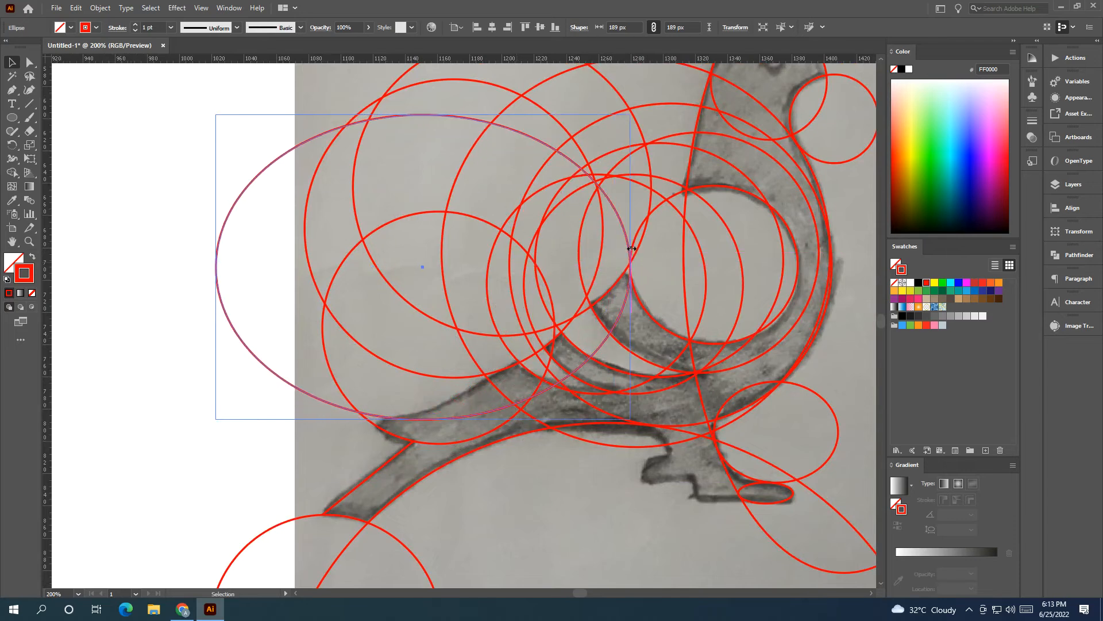
Step: Move the wide ellipse onto the top edge of the upper tail feather and widen it to about 261 px
{"action": "left_click_drag", "start_coordinate": [422, 266], "coordinate": [340, 271]}
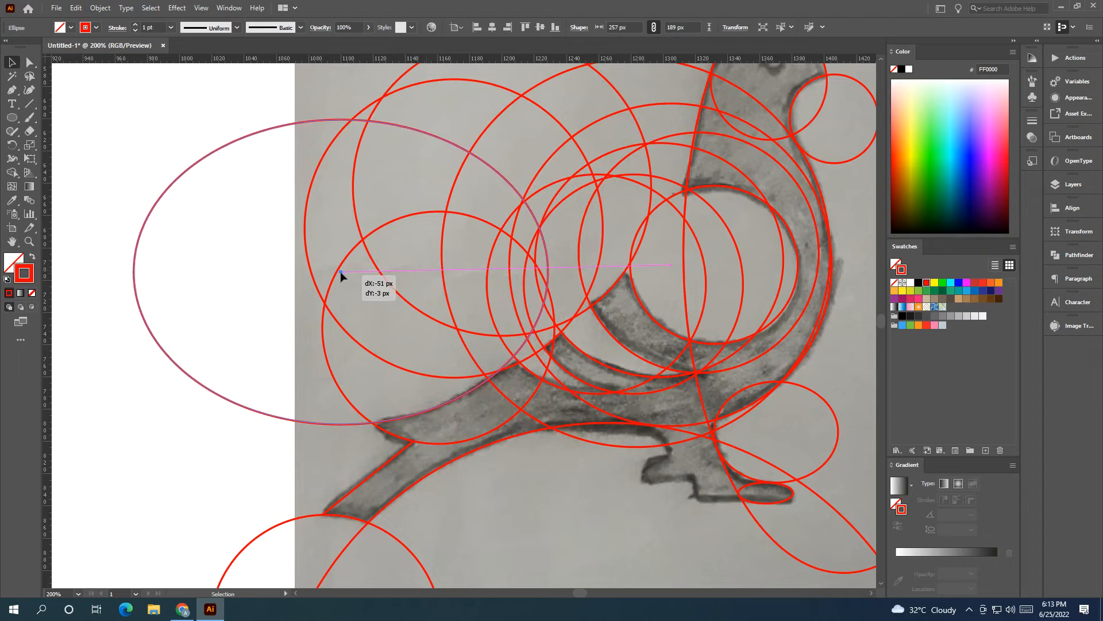
{"action": "left_click_drag", "start_coordinate": [340, 271], "coordinate": [341, 272]}
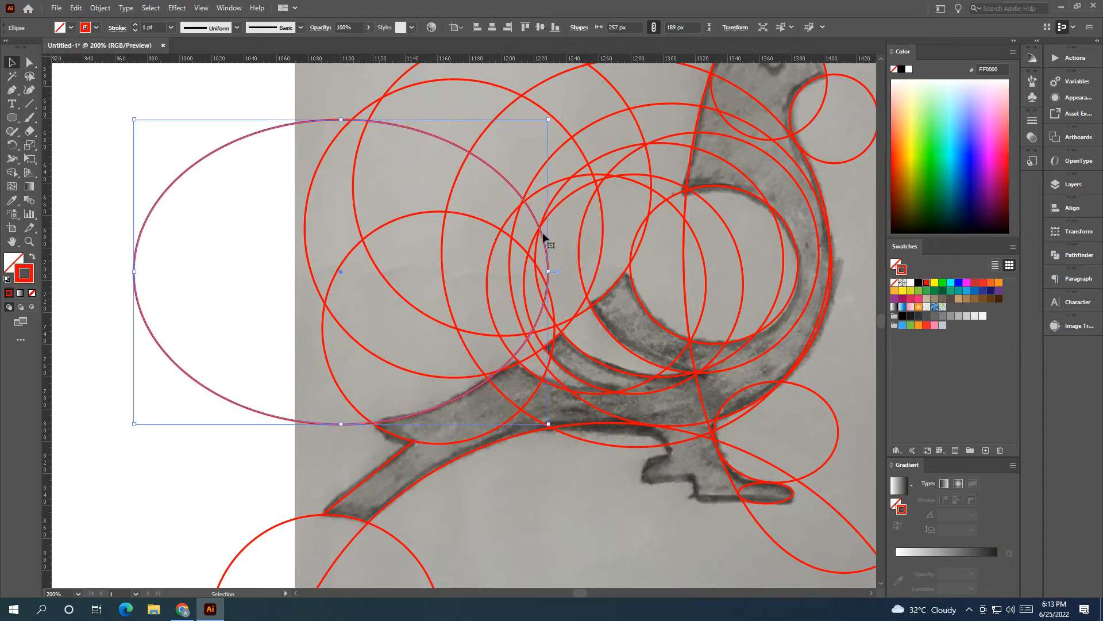
{"action": "left_click_drag", "start_coordinate": [549, 274], "coordinate": [553, 274]}
{"action": "left_click_drag", "start_coordinate": [343, 267], "coordinate": [343, 269]}
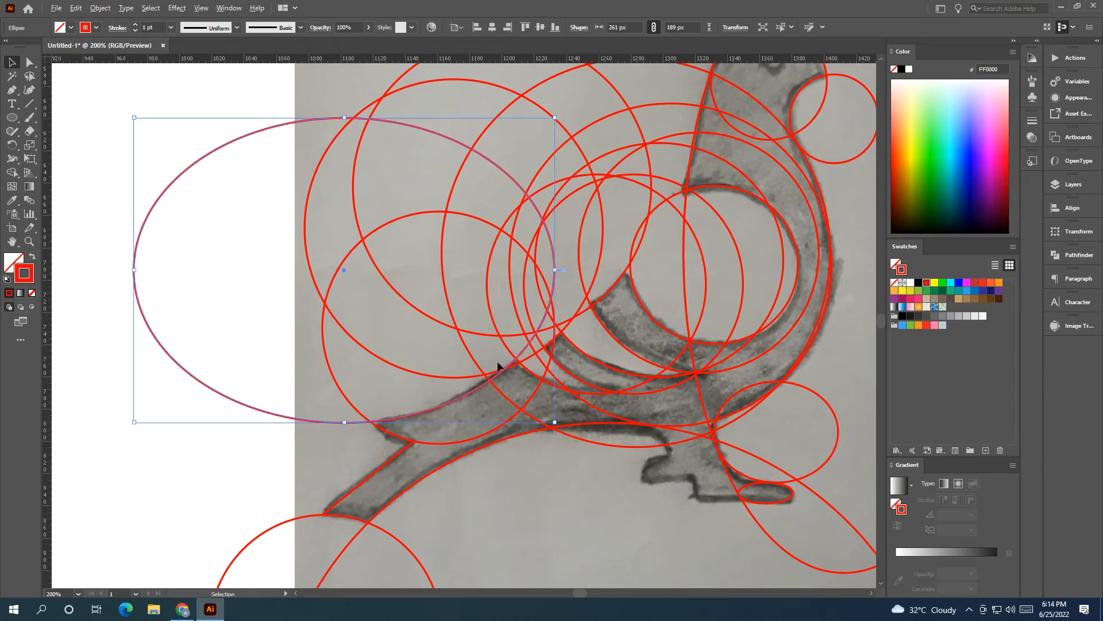
{"action": "scroll", "coordinate": [498, 366], "scroll_direction": "up", "scroll_amount": 4}
{"action": "scroll", "coordinate": [529, 387], "scroll_direction": "down", "scroll_amount": 4}
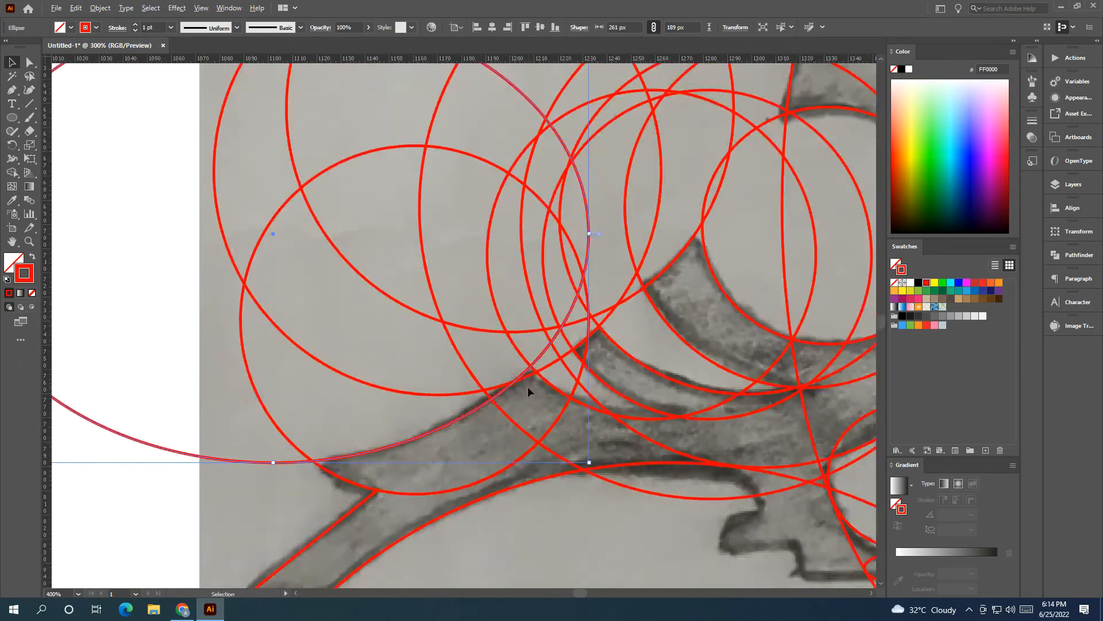
Step: Widen the tail-top ellipse to about 317 px, rotate it slightly, and reposition it along the upper tail feather's edge
{"action": "left_click_drag", "start_coordinate": [568, 286], "coordinate": [658, 286]}
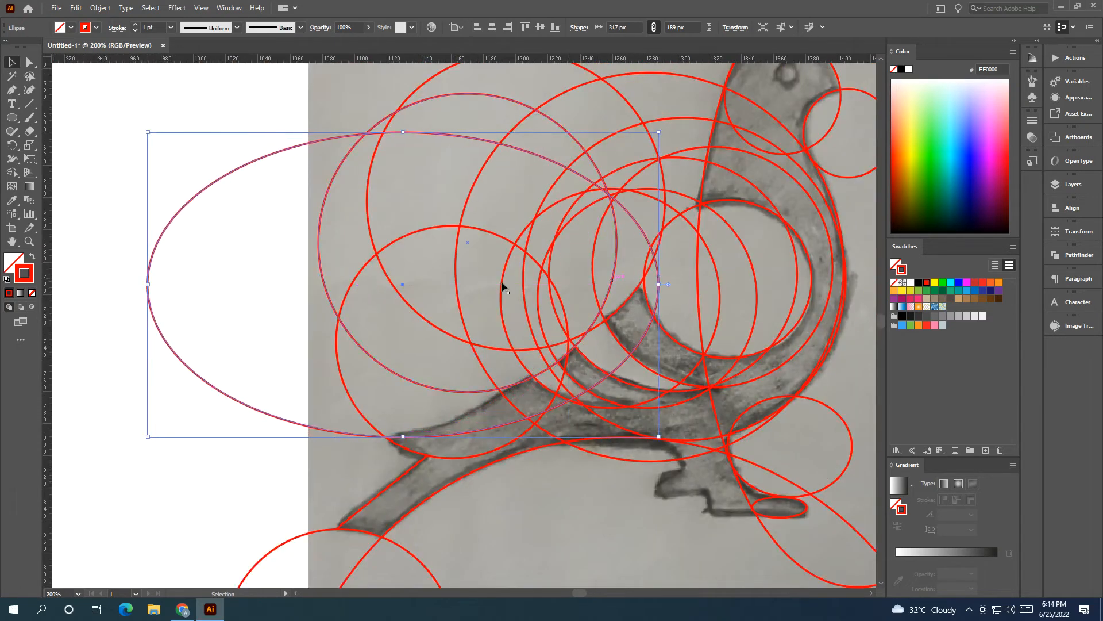
{"action": "left_click_drag", "start_coordinate": [402, 282], "coordinate": [366, 269]}
{"action": "left_click_drag", "start_coordinate": [631, 119], "coordinate": [566, 115]}
{"action": "left_click_drag", "start_coordinate": [370, 272], "coordinate": [372, 285]}
{"action": "left_click", "coordinate": [263, 358]}
Step: Draw a 57 px circle and move it against the curve where the belly meets the back of the leg
{"action": "left_click_drag", "start_coordinate": [524, 342], "coordinate": [381, 274]}
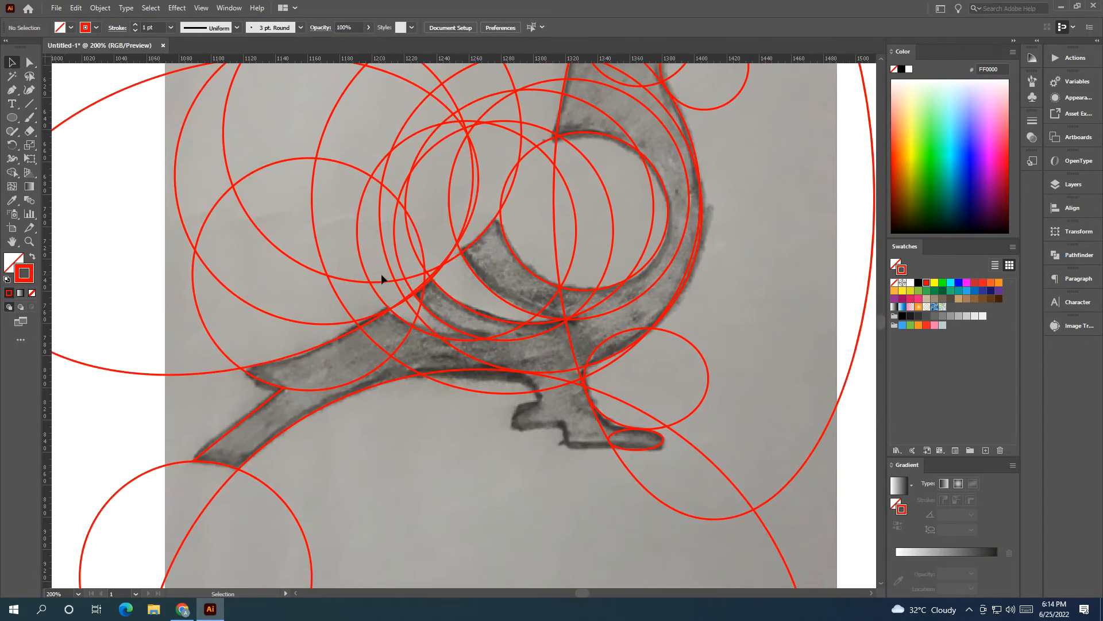
{"action": "left_click_drag", "start_coordinate": [557, 421], "coordinate": [464, 377]}
{"action": "scroll", "coordinate": [428, 340], "scroll_direction": "up", "scroll_amount": 2}
{"action": "left_click", "coordinate": [12, 117]}
{"action": "mouse_move", "coordinate": [374, 314]}
{"action": "left_mouse_down"}
{"action": "mouse_move", "coordinate": [465, 388]}
{"action": "mouse_move", "coordinate": [427, 377]}
{"action": "mouse_move", "coordinate": [552, 493]}
{"action": "left_mouse_up"}
{"action": "left_click", "coordinate": [10, 64]}
{"action": "left_click", "coordinate": [343, 454]}
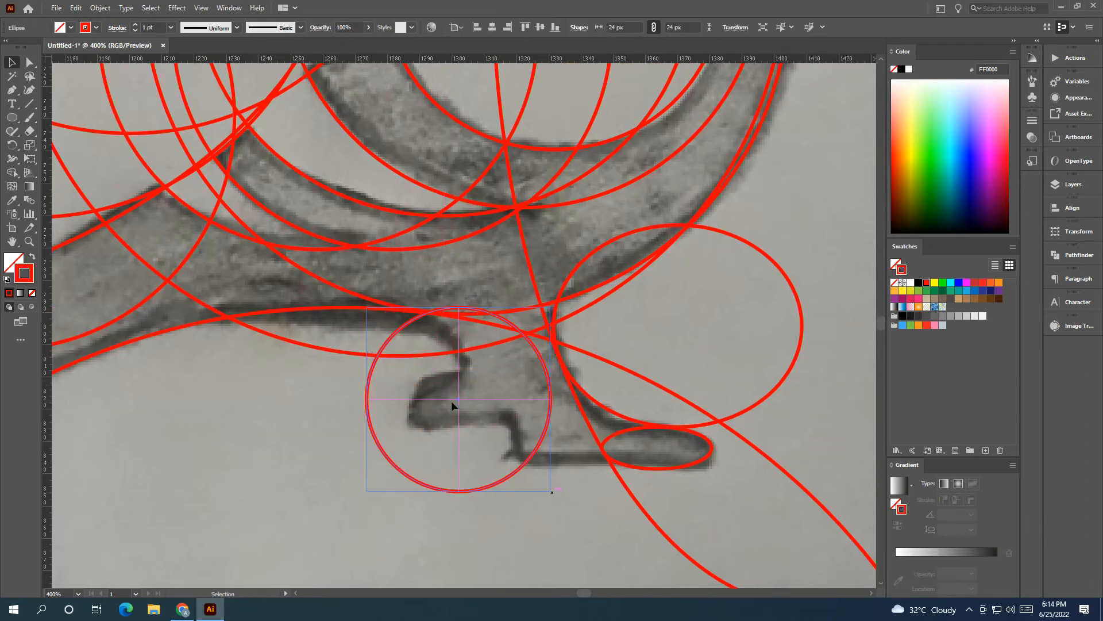
{"action": "left_click_drag", "start_coordinate": [458, 399], "coordinate": [381, 398]}
{"action": "left_click", "coordinate": [394, 439]}
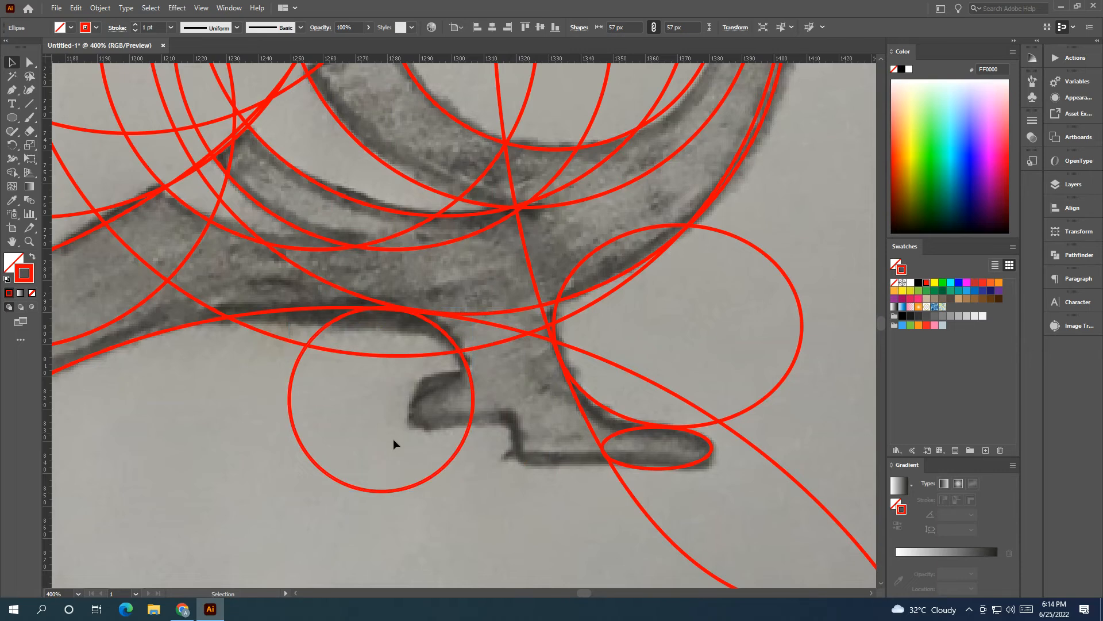
Step: Draw an ellipse of about 31 by 18 px around the rear toe of the foot
{"action": "key", "text": "space"}
{"action": "left_click_drag", "start_coordinate": [395, 439], "coordinate": [311, 396]}
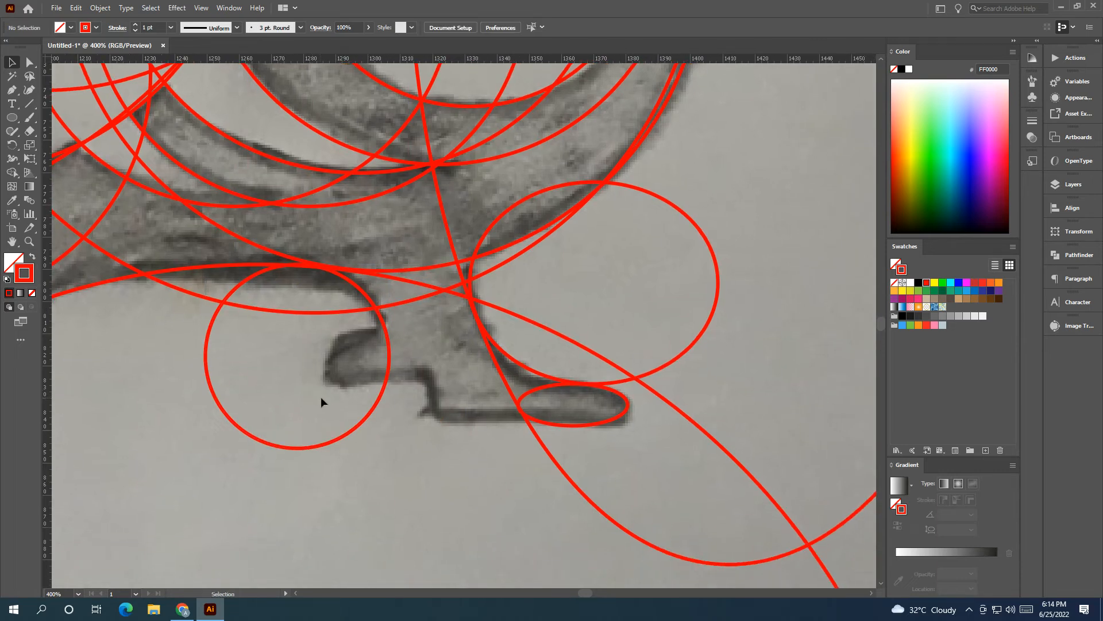
{"action": "key", "text": "l"}
{"action": "left_click_drag", "start_coordinate": [331, 330], "coordinate": [377, 360]}
{"action": "key", "text": "v"}
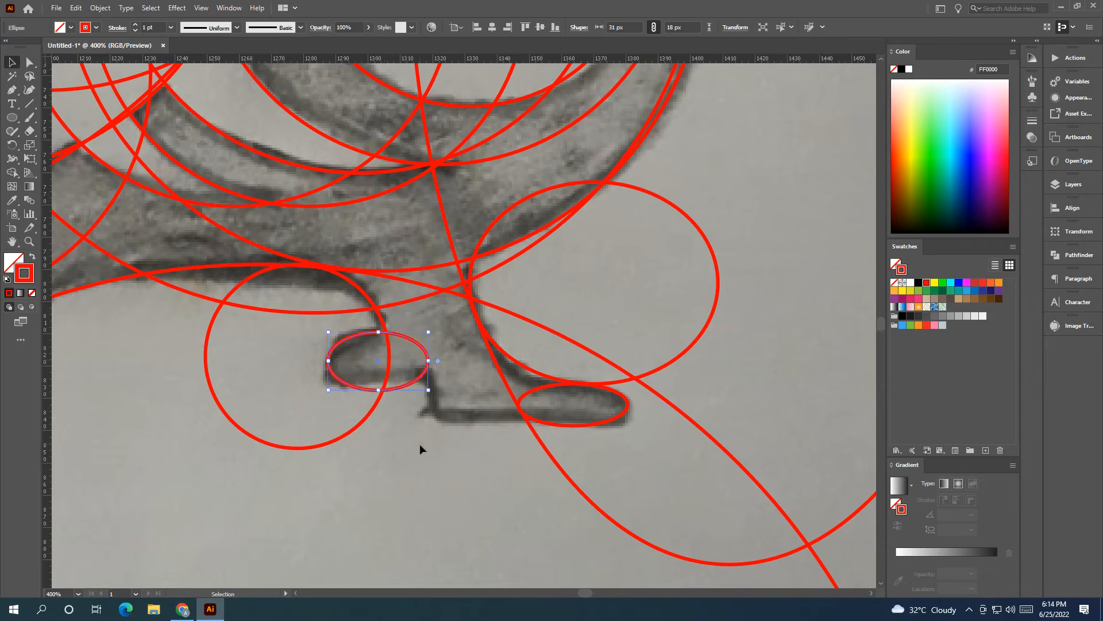
{"action": "left_click", "coordinate": [420, 448]}
Step: Draw a stepped Pen path along the underside of the foot, from the rear toe to the front toe ellipse
{"action": "left_click_drag", "start_coordinate": [420, 448], "coordinate": [356, 446]}
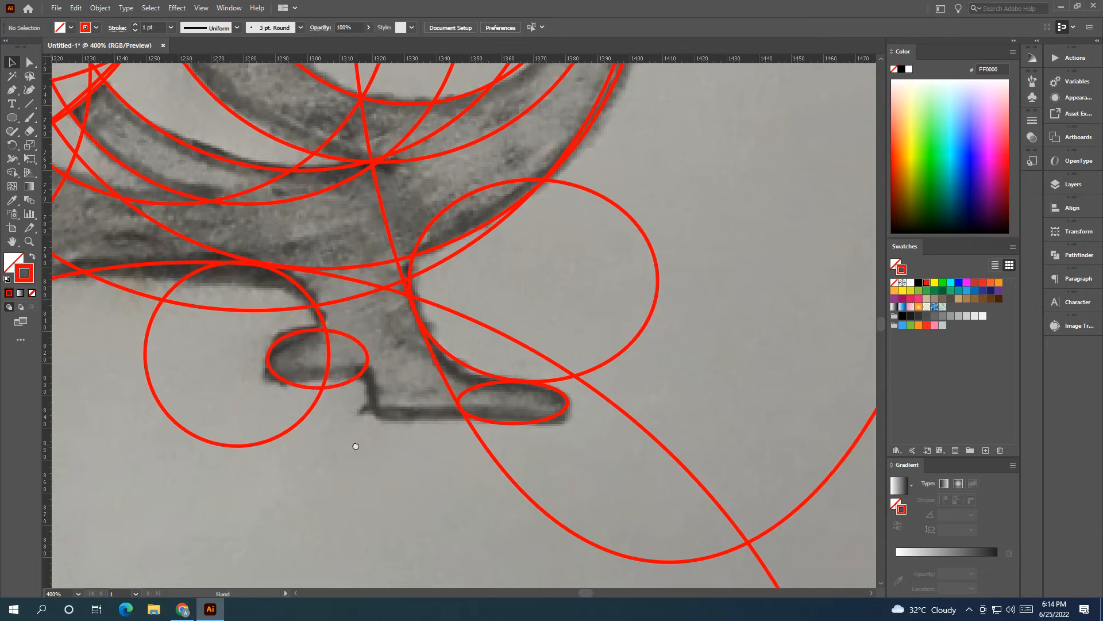
{"action": "left_click", "coordinate": [11, 90]}
{"action": "left_click", "coordinate": [282, 380]}
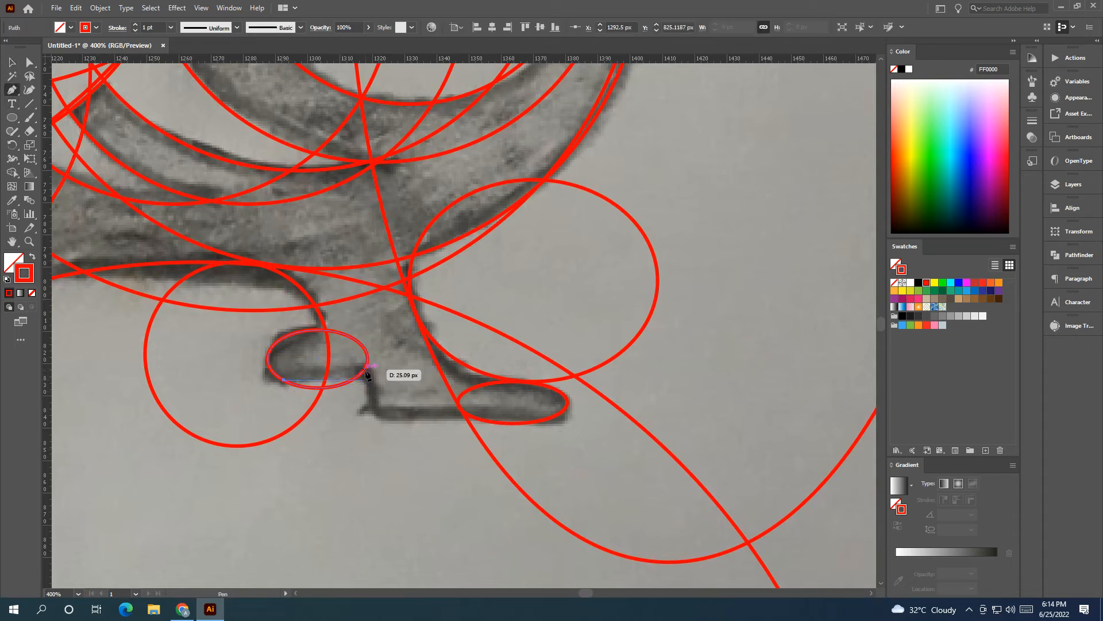
{"action": "left_click", "coordinate": [367, 374]}
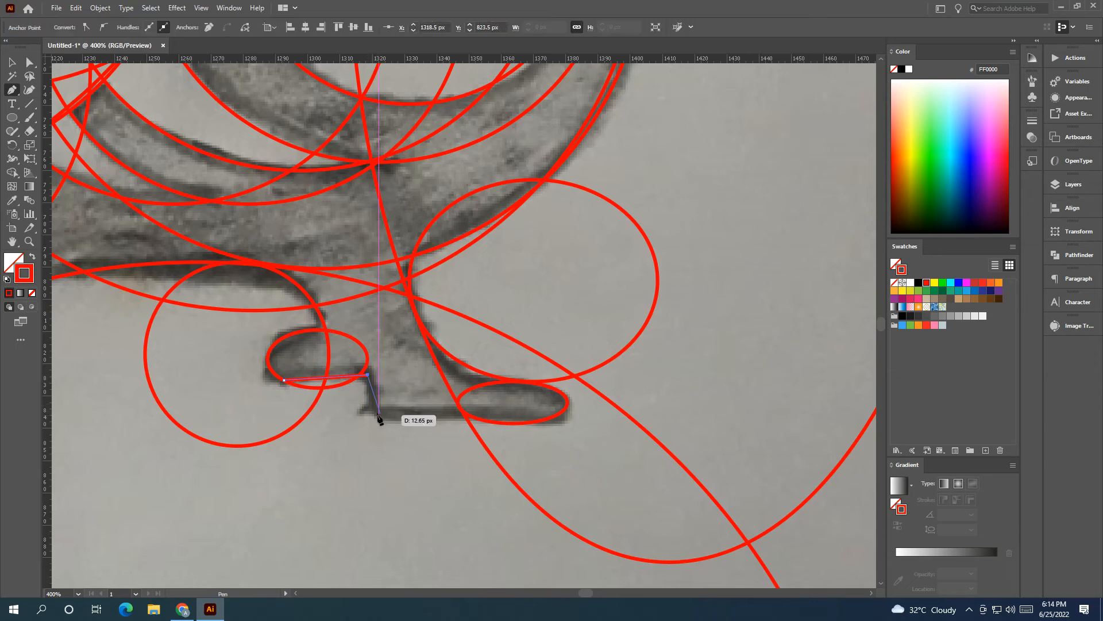
{"action": "left_click", "coordinate": [379, 417]}
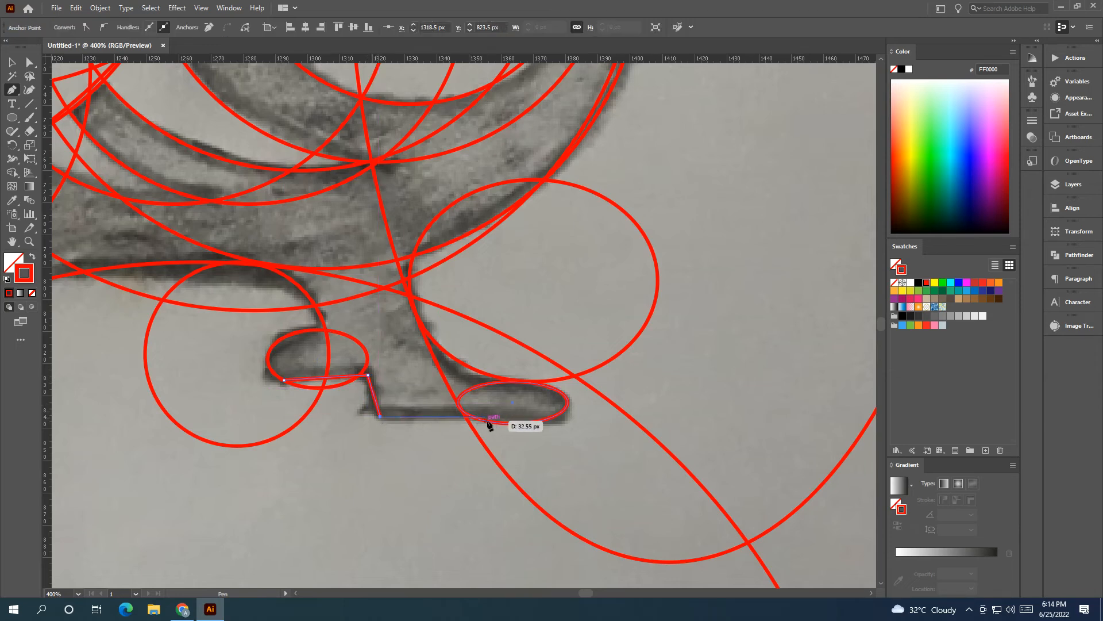
{"action": "left_click", "coordinate": [511, 423]}
{"action": "left_click", "coordinate": [17, 65]}
Step: Select all the traced circles, ellipses and lines, and merge the tail and lower body regions with Shape Builder
{"action": "scroll", "coordinate": [218, 192], "scroll_direction": "down", "scroll_amount": 4}
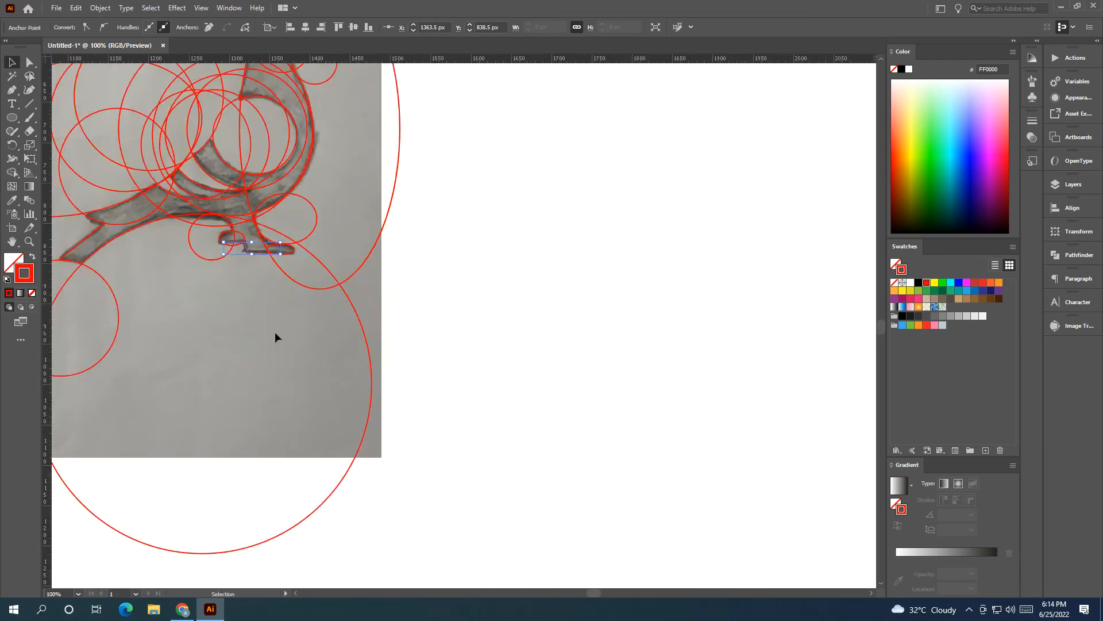
{"action": "left_click", "coordinate": [276, 334]}
{"action": "left_click_drag", "start_coordinate": [242, 328], "coordinate": [342, 429]}
{"action": "scroll", "coordinate": [326, 409], "scroll_direction": "down", "scroll_amount": 1}
{"action": "left_click_drag", "start_coordinate": [537, 566], "coordinate": [99, 143]}
{"action": "left_click", "coordinate": [11, 172]}
{"action": "scroll", "coordinate": [207, 345], "scroll_direction": "up", "scroll_amount": 1}
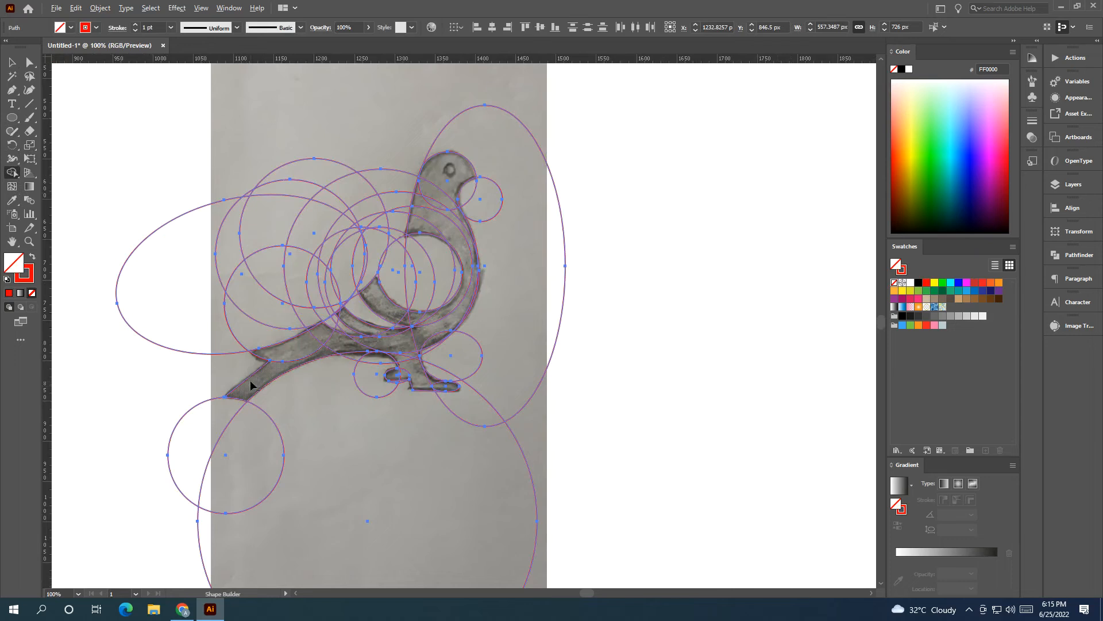
{"action": "mouse_move", "coordinate": [266, 380]}
{"action": "left_mouse_down"}
{"action": "mouse_move", "coordinate": [316, 342]}
{"action": "mouse_move", "coordinate": [355, 348]}
{"action": "left_mouse_up"}
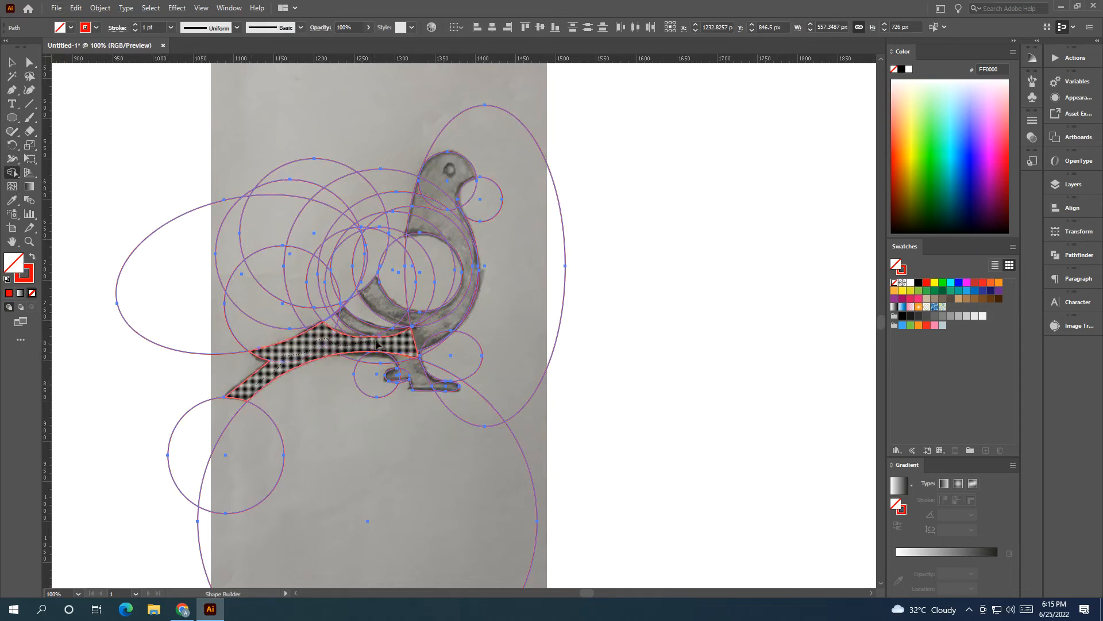
Step: Merge the leg, rear toe and front toe regions into the body with Shape Builder
{"action": "scroll", "coordinate": [345, 345], "scroll_direction": "up", "scroll_amount": 3}
{"action": "mouse_move", "coordinate": [442, 344]}
{"action": "left_mouse_down"}
{"action": "mouse_move", "coordinate": [472, 361]}
{"action": "mouse_move", "coordinate": [473, 419]}
{"action": "left_mouse_up"}
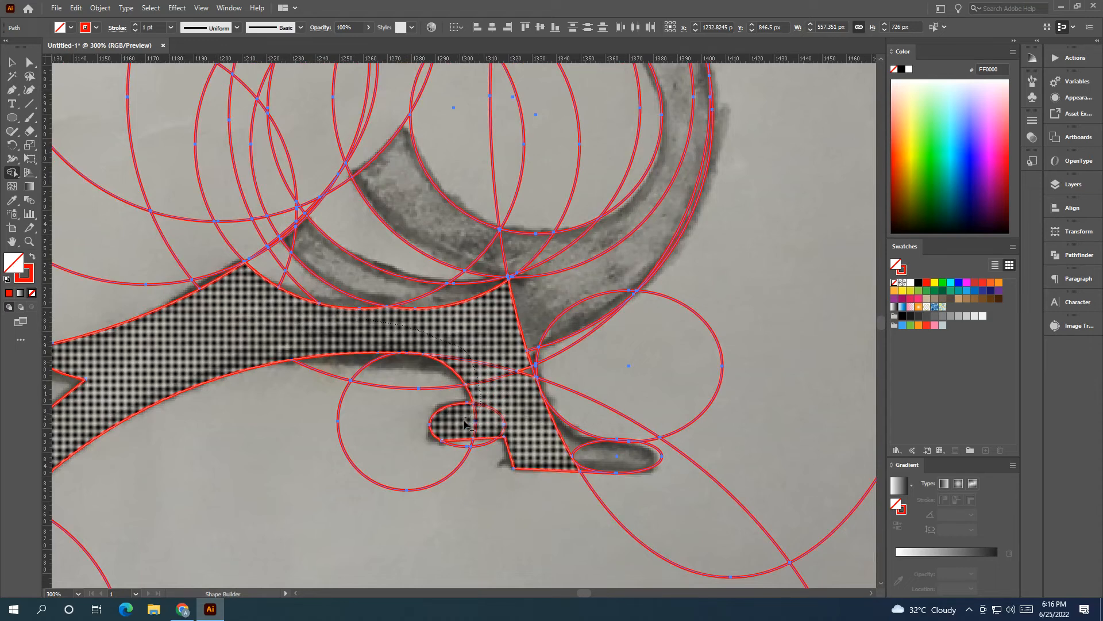
{"action": "mouse_move", "coordinate": [556, 449]}
{"action": "left_mouse_down"}
{"action": "mouse_move", "coordinate": [605, 463]}
{"action": "mouse_move", "coordinate": [525, 431]}
{"action": "mouse_move", "coordinate": [488, 434]}
{"action": "mouse_move", "coordinate": [453, 450]}
{"action": "mouse_move", "coordinate": [463, 486]}
{"action": "left_mouse_up"}
{"action": "scroll", "coordinate": [461, 488], "scroll_direction": "up", "scroll_amount": 5}
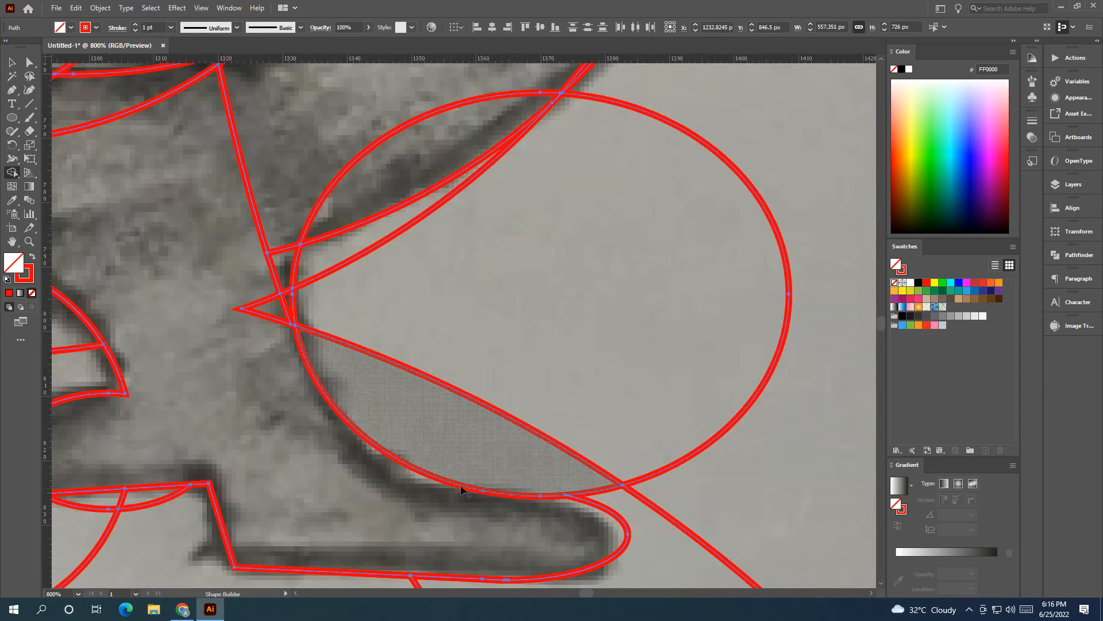
{"action": "left_click_drag", "start_coordinate": [376, 466], "coordinate": [443, 482]}
{"action": "scroll", "coordinate": [411, 463], "scroll_direction": "down", "scroll_amount": 3}
Step: Merge the wing feather and curved breast regions, including the small slivers between the outlines, into the body
{"action": "mouse_move", "coordinate": [376, 418]}
{"action": "left_mouse_down"}
{"action": "mouse_move", "coordinate": [395, 464]}
{"action": "mouse_move", "coordinate": [404, 414]}
{"action": "mouse_move", "coordinate": [422, 385]}
{"action": "mouse_move", "coordinate": [447, 377]}
{"action": "left_mouse_up"}
{"action": "scroll", "coordinate": [389, 443], "scroll_direction": "up", "scroll_amount": 4}
{"action": "left_click_drag", "start_coordinate": [436, 442], "coordinate": [438, 426]}
{"action": "scroll", "coordinate": [432, 425], "scroll_direction": "down", "scroll_amount": 4}
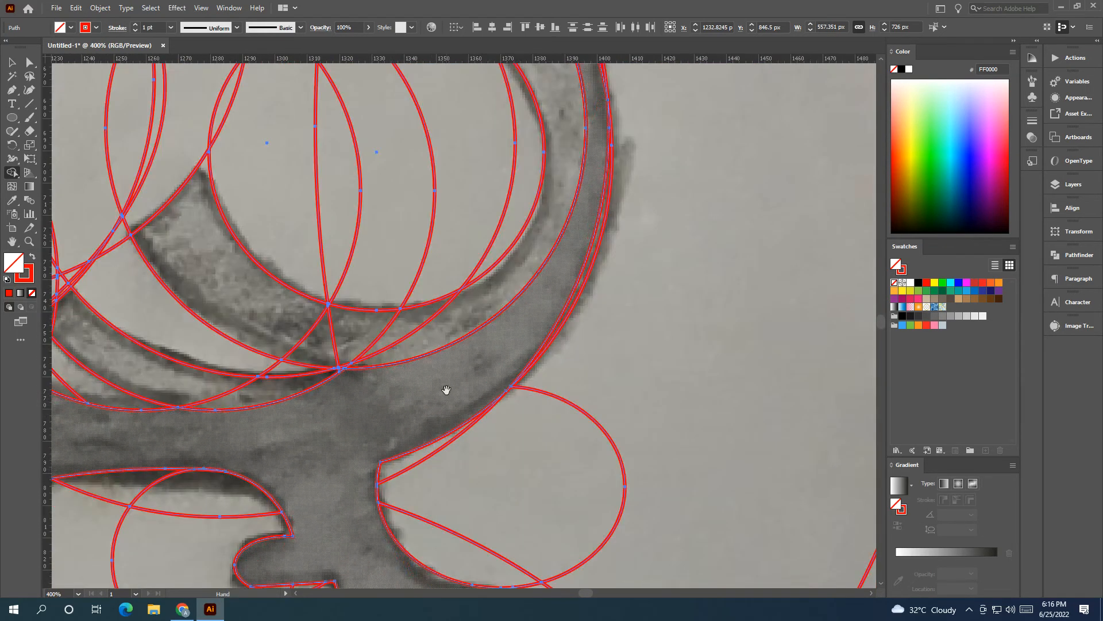
{"action": "mouse_move", "coordinate": [556, 381]}
{"action": "left_mouse_down"}
{"action": "mouse_move", "coordinate": [567, 369]}
{"action": "mouse_move", "coordinate": [387, 478]}
{"action": "mouse_move", "coordinate": [270, 413]}
{"action": "mouse_move", "coordinate": [208, 418]}
{"action": "mouse_move", "coordinate": [377, 372]}
{"action": "left_mouse_up"}
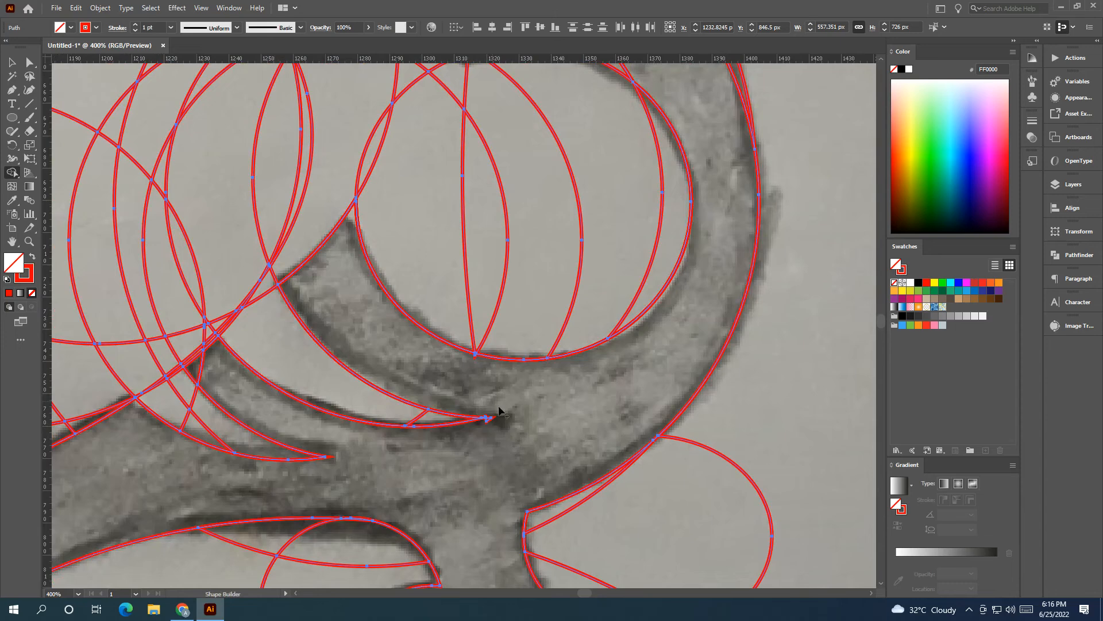
{"action": "scroll", "coordinate": [492, 431], "scroll_direction": "up", "scroll_amount": 5}
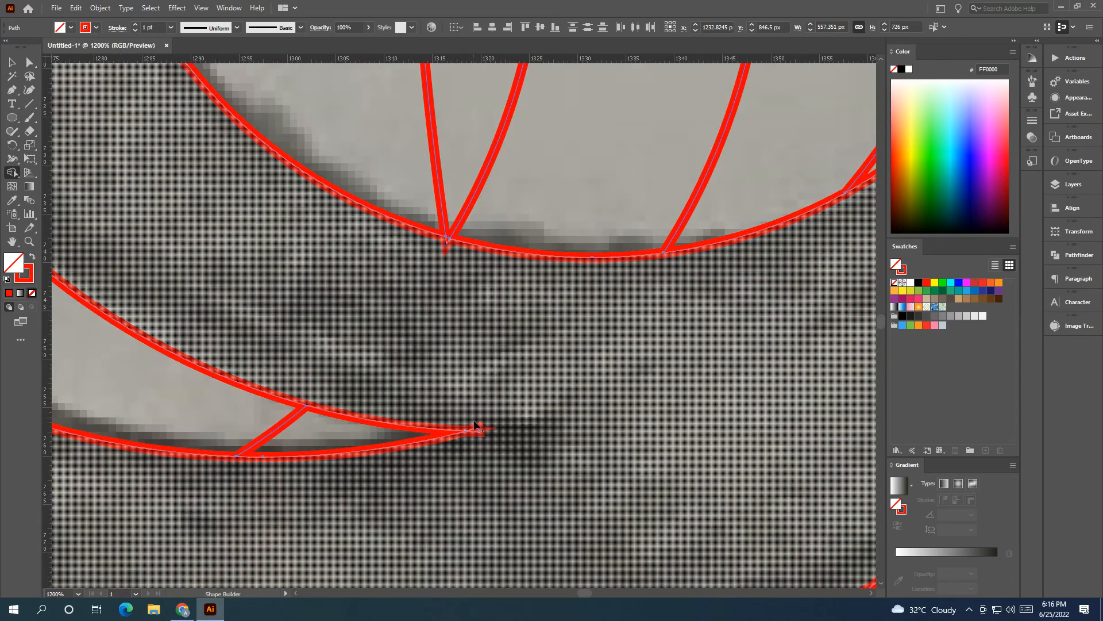
{"action": "scroll", "coordinate": [518, 451], "scroll_direction": "down", "scroll_amount": 8}
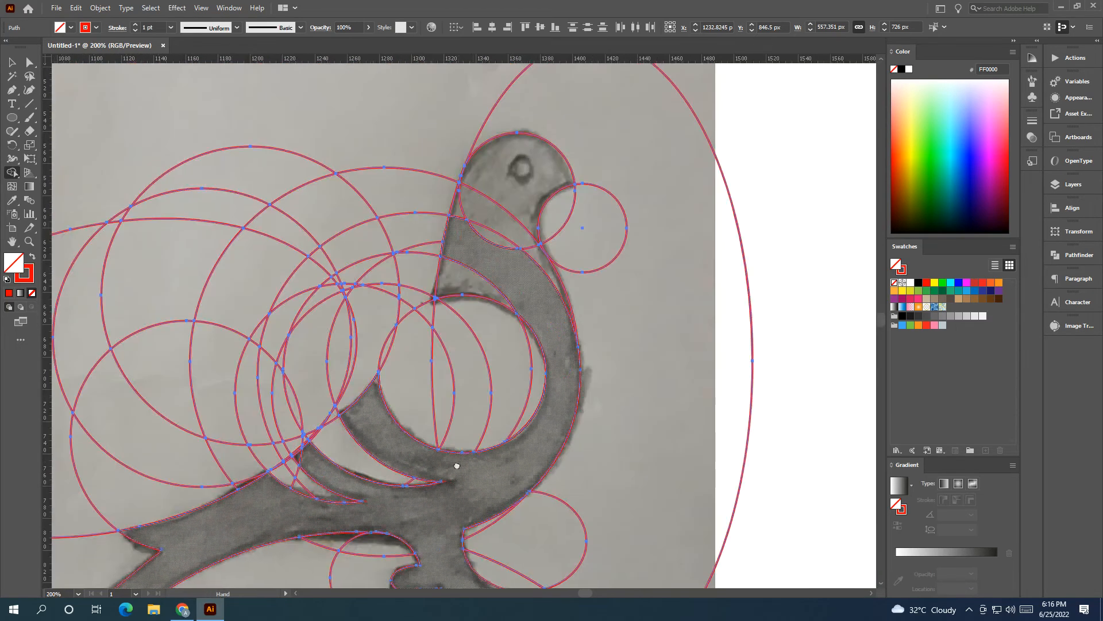
Step: Merge the neck and head regions, including the slivers at the throat, into the bird's body
{"action": "left_click_drag", "start_coordinate": [418, 350], "coordinate": [383, 480]}
{"action": "scroll", "coordinate": [380, 435], "scroll_direction": "up", "scroll_amount": 1}
{"action": "mouse_move", "coordinate": [373, 426]}
{"action": "left_mouse_down"}
{"action": "mouse_move", "coordinate": [423, 334]}
{"action": "mouse_move", "coordinate": [429, 307]}
{"action": "mouse_move", "coordinate": [396, 312]}
{"action": "mouse_move", "coordinate": [427, 262]}
{"action": "left_mouse_up"}
{"action": "mouse_move", "coordinate": [491, 243]}
{"action": "left_mouse_down"}
{"action": "mouse_move", "coordinate": [481, 328]}
{"action": "mouse_move", "coordinate": [516, 386]}
{"action": "left_mouse_up"}
{"action": "left_click_drag", "start_coordinate": [517, 470], "coordinate": [445, 462]}
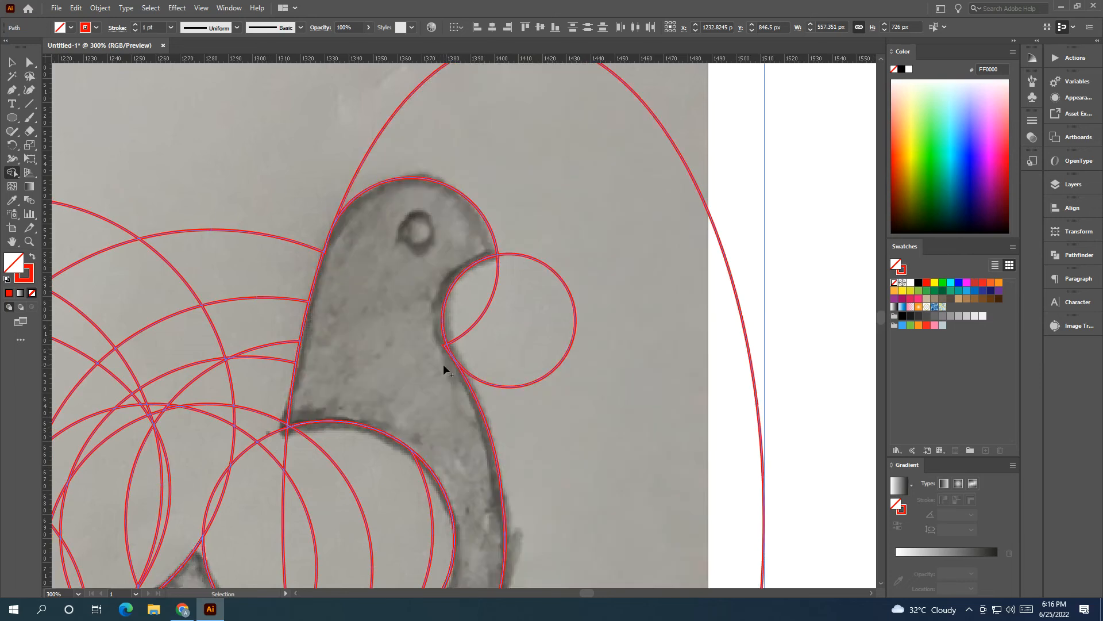
{"action": "scroll", "coordinate": [446, 351], "scroll_direction": "up", "scroll_amount": 5}
{"action": "scroll", "coordinate": [417, 310], "scroll_direction": "up", "scroll_amount": 1}
{"action": "left_click_drag", "start_coordinate": [397, 313], "coordinate": [410, 296]}
{"action": "scroll", "coordinate": [365, 292], "scroll_direction": "down", "scroll_amount": 1}
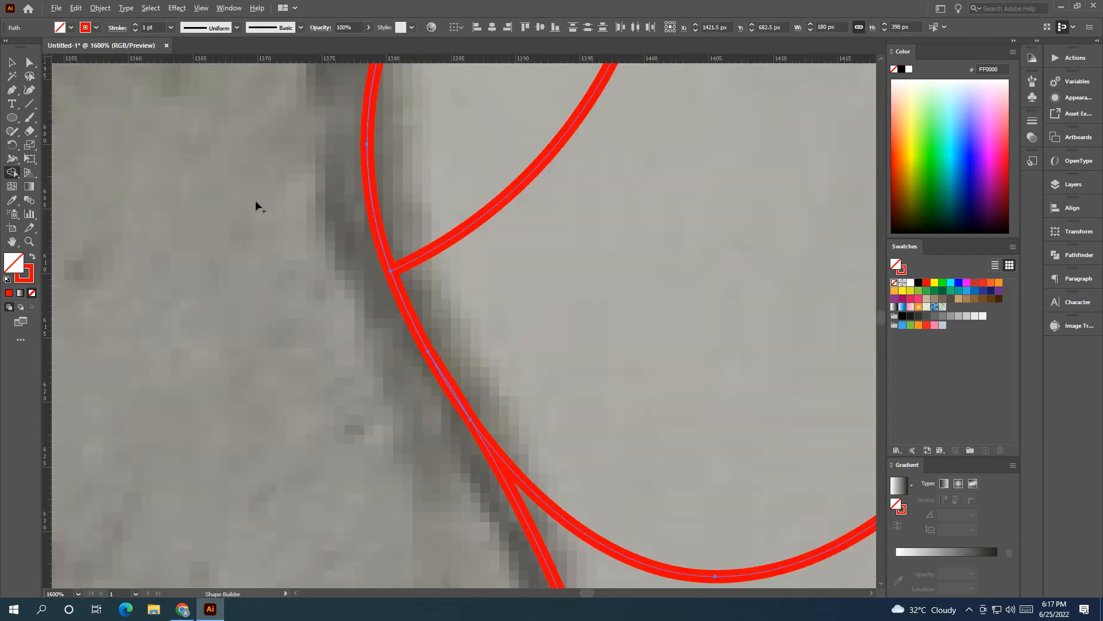
Step: Fill the merged bird silhouette with red and no stroke
{"action": "left_click", "coordinate": [11, 60]}
{"action": "left_click", "coordinate": [601, 299]}
{"action": "scroll", "coordinate": [602, 298], "scroll_direction": "down", "scroll_amount": 5}
{"action": "left_click_drag", "start_coordinate": [592, 288], "coordinate": [603, 402]}
{"action": "left_click_drag", "start_coordinate": [603, 402], "coordinate": [419, 302]}
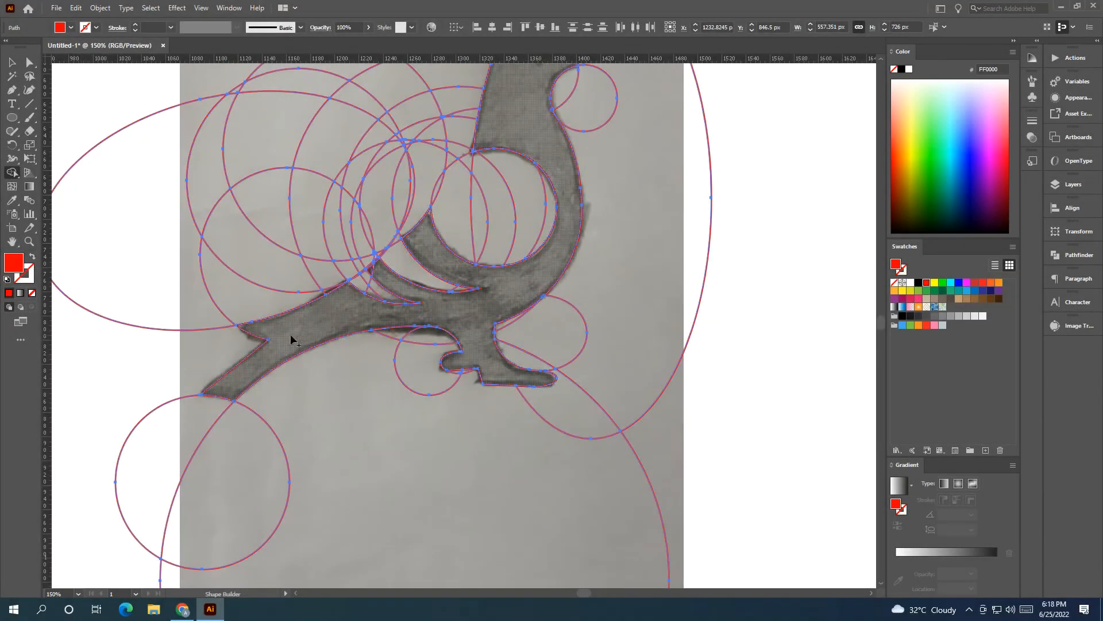
{"action": "left_click", "coordinate": [291, 337]}
{"action": "scroll", "coordinate": [281, 377], "scroll_direction": "up", "scroll_amount": 1}
{"action": "left_click_drag", "start_coordinate": [281, 377], "coordinate": [260, 411]}
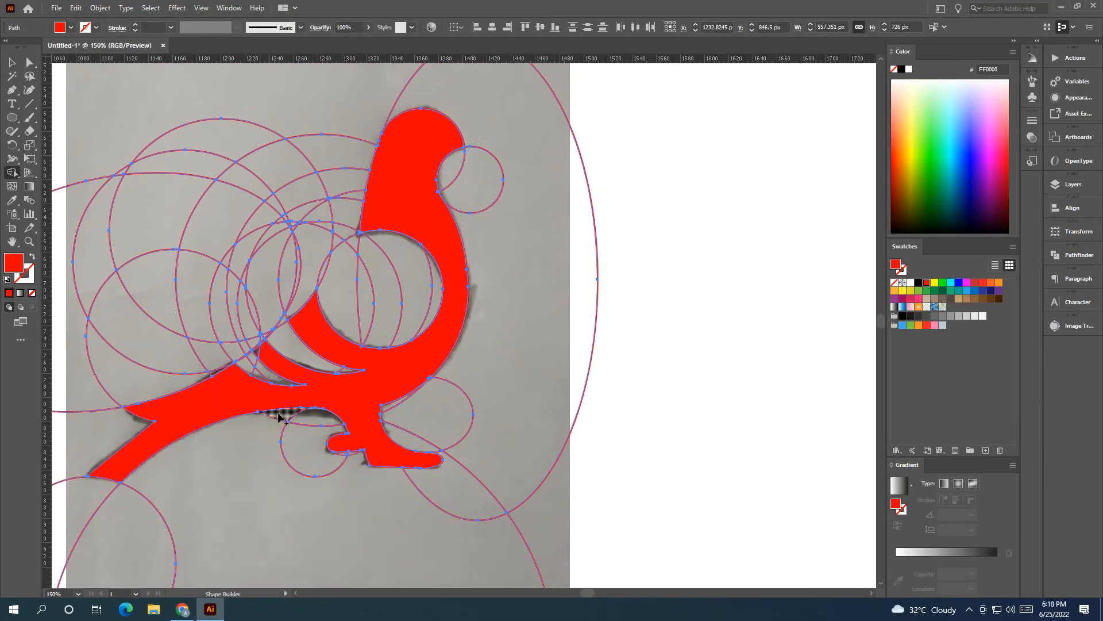
Step: Merge the leftover unfilled piece at the tip of the middle wing feather into the red silhouette
{"action": "scroll", "coordinate": [293, 394], "scroll_direction": "up", "scroll_amount": 3}
{"action": "left_click_drag", "start_coordinate": [391, 352], "coordinate": [410, 357]}
{"action": "mouse_move", "coordinate": [282, 380]}
{"action": "left_mouse_down"}
{"action": "mouse_move", "coordinate": [383, 400]}
{"action": "mouse_move", "coordinate": [256, 352]}
{"action": "mouse_move", "coordinate": [278, 353]}
{"action": "left_mouse_up"}
{"action": "scroll", "coordinate": [278, 354], "scroll_direction": "up", "scroll_amount": 3}
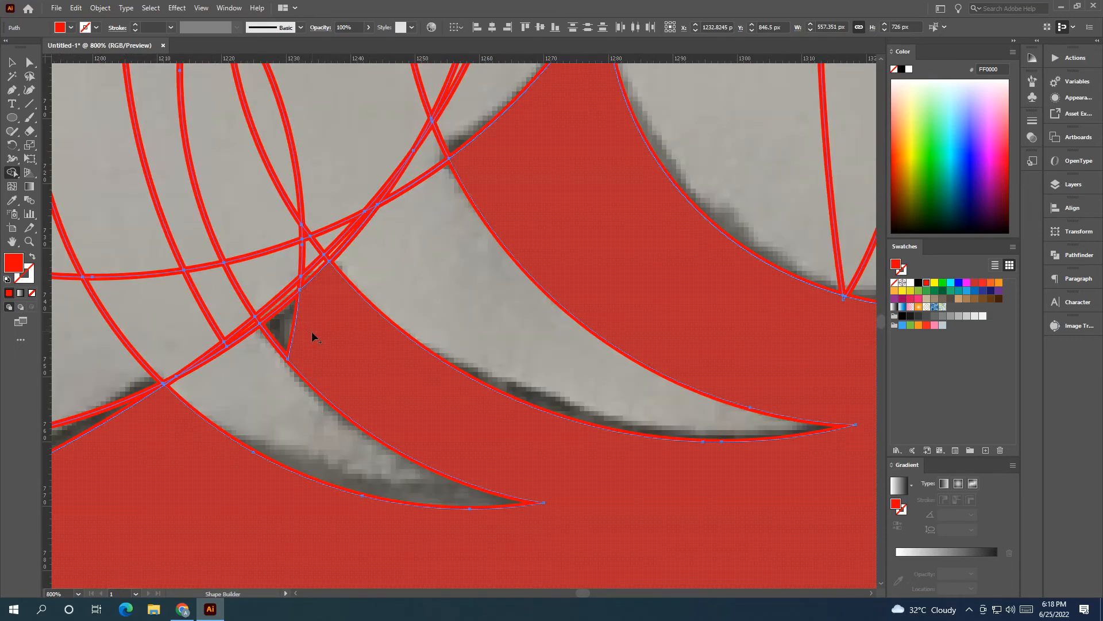
{"action": "left_click_drag", "start_coordinate": [310, 305], "coordinate": [310, 367]}
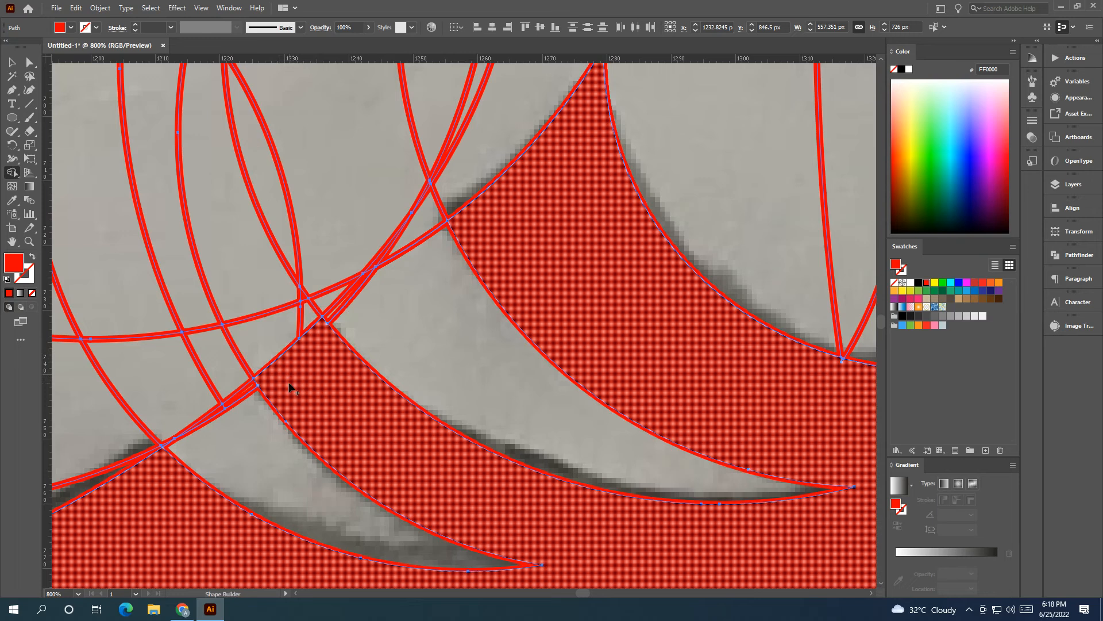
{"action": "scroll", "coordinate": [305, 393], "scroll_direction": "down", "scroll_amount": 5}
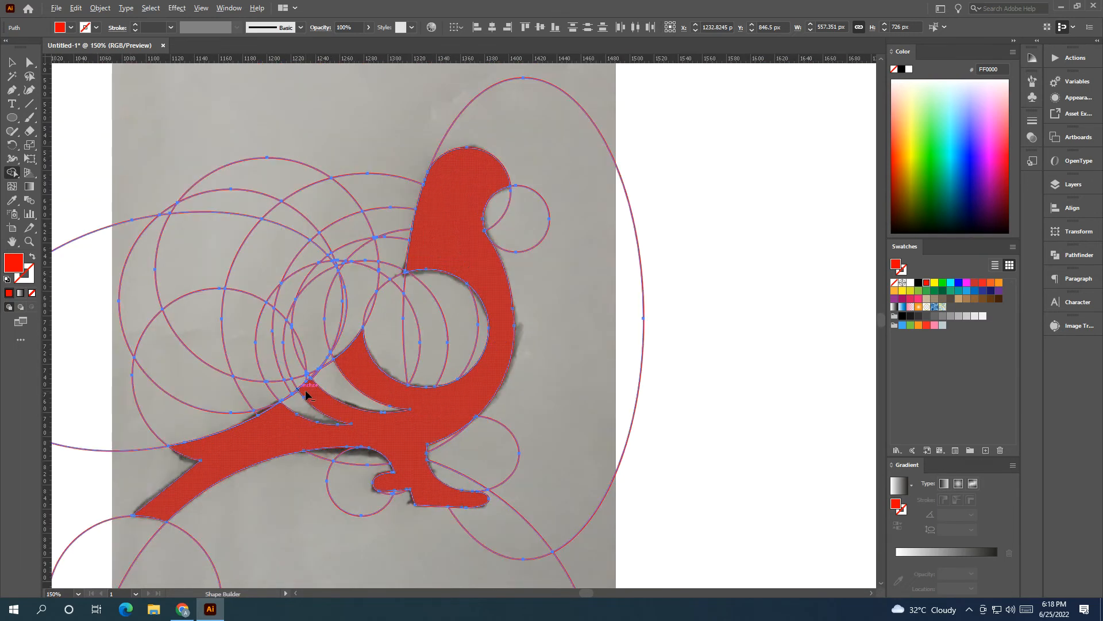
{"action": "scroll", "coordinate": [299, 396], "scroll_direction": "up", "scroll_amount": 1}
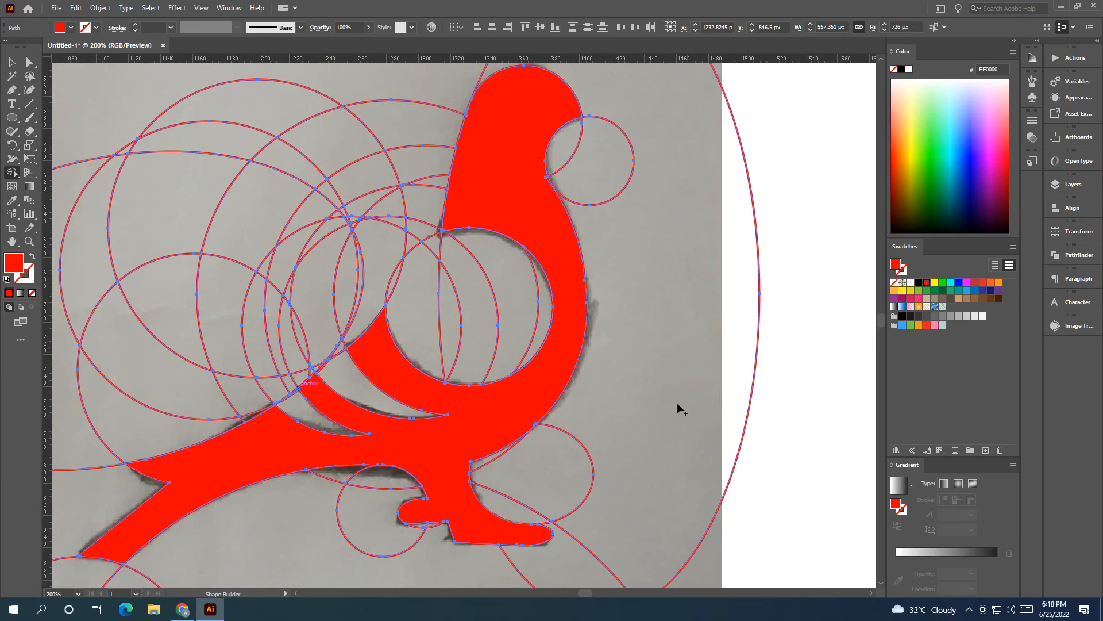
{"action": "scroll", "coordinate": [422, 298], "scroll_direction": "down", "scroll_amount": 2}
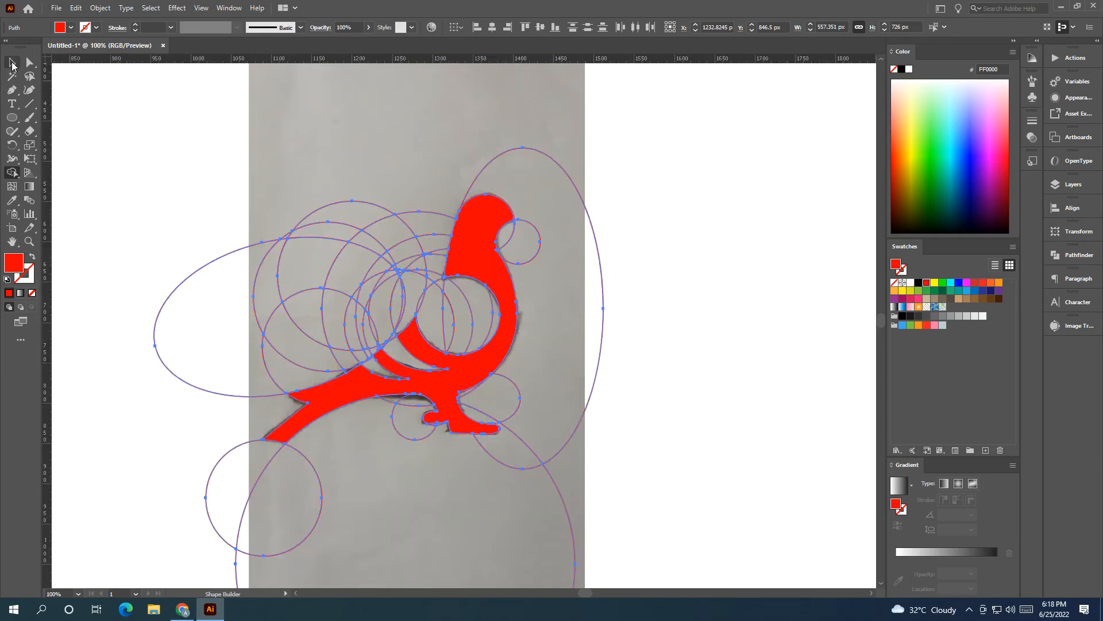
Step: Move the merged bird silhouette off the sketch onto the blank artboard beside it and fill it with black
{"action": "left_click", "coordinate": [12, 62]}
{"action": "left_click", "coordinate": [444, 161]}
{"action": "scroll", "coordinate": [444, 161], "scroll_direction": "down", "scroll_amount": 2}
{"action": "left_click_drag", "start_coordinate": [444, 161], "coordinate": [318, 163]}
{"action": "left_click_drag", "start_coordinate": [343, 201], "coordinate": [553, 220]}
{"action": "left_click", "coordinate": [919, 282]}
{"action": "left_click", "coordinate": [578, 382]}
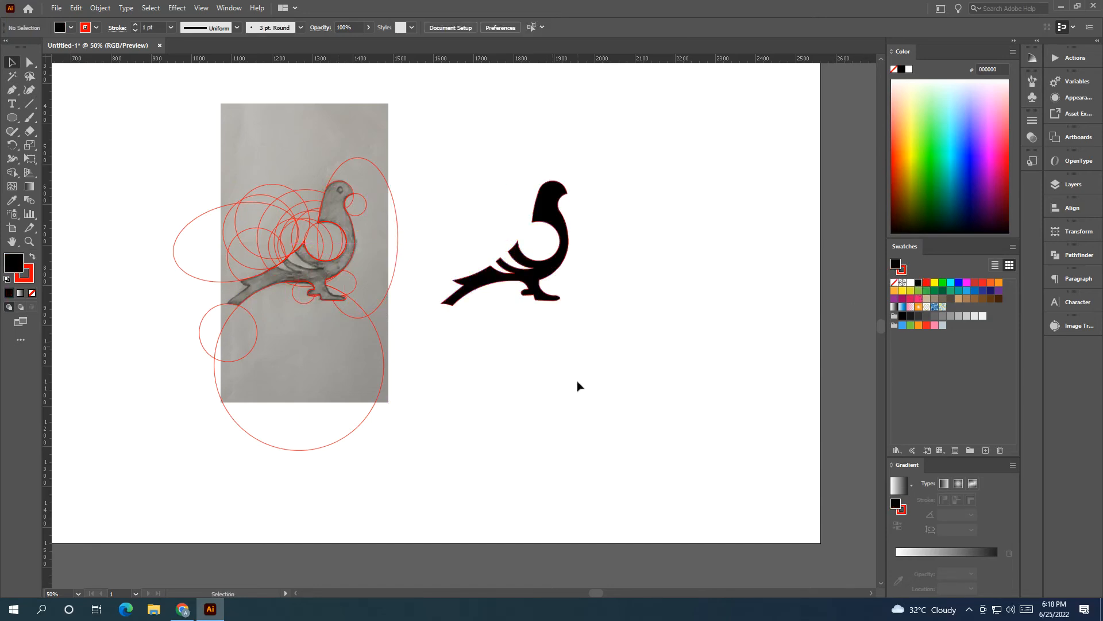
Step: Remove the stroke from the black bird silhouette
{"action": "left_click_drag", "start_coordinate": [518, 346], "coordinate": [472, 373]}
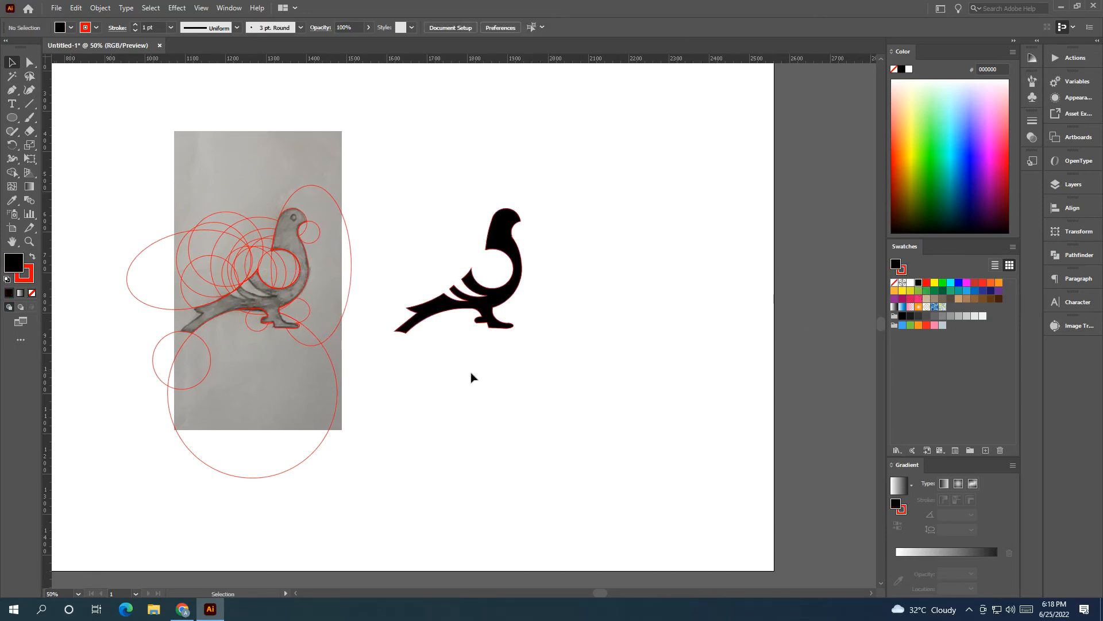
{"action": "left_click", "coordinate": [493, 315]}
{"action": "left_click", "coordinate": [36, 293]}
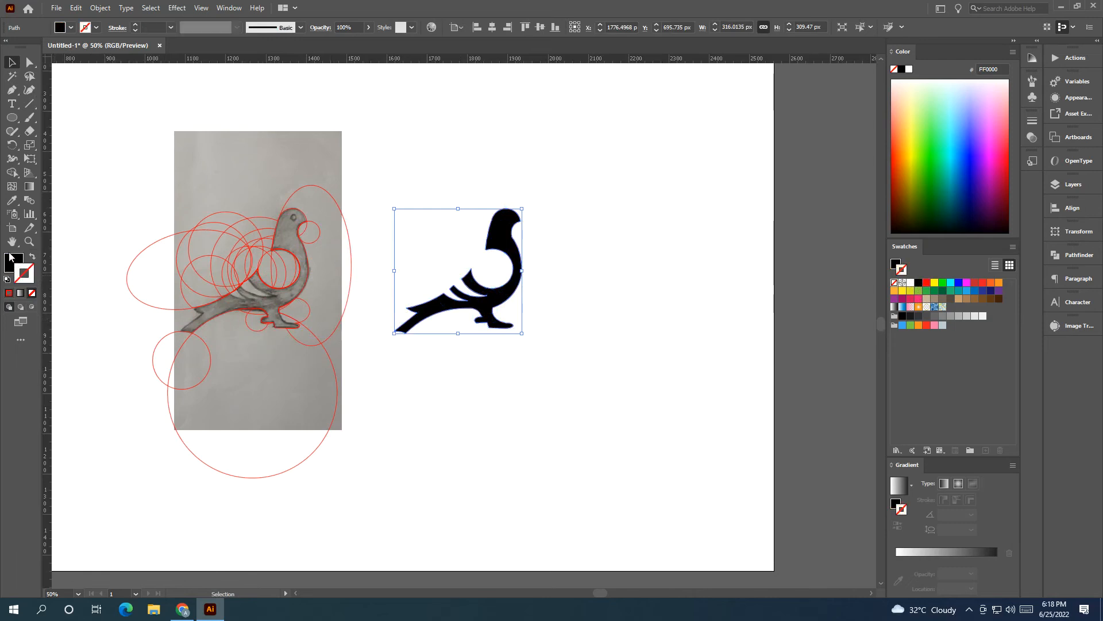
Step: Delete all the red construction circles and ellipses left over the bird sketch
{"action": "left_click", "coordinate": [435, 177]}
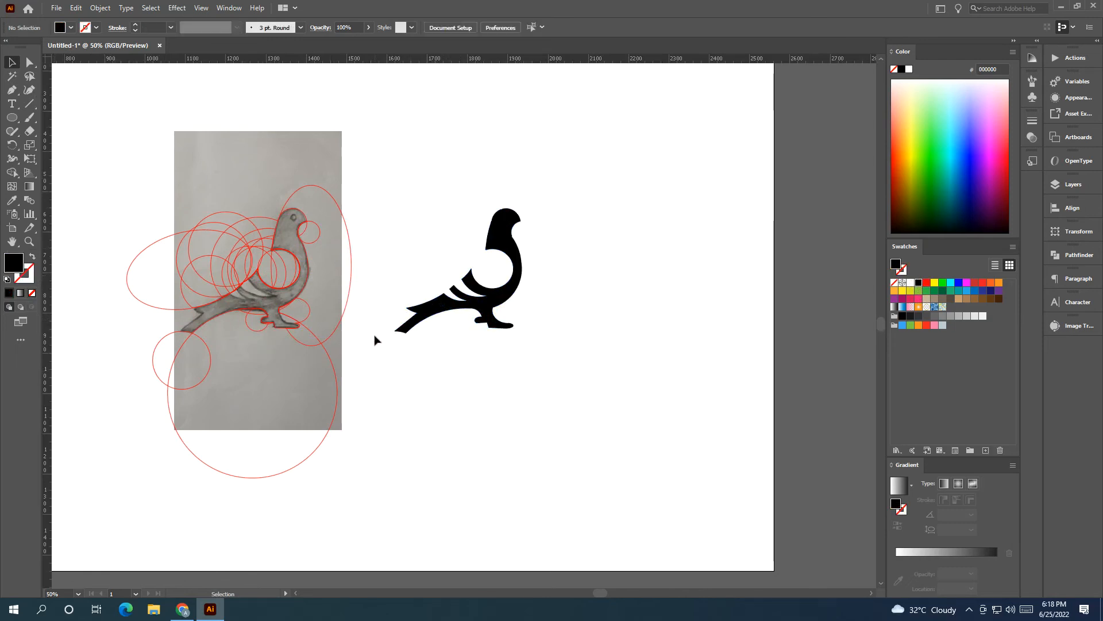
{"action": "scroll", "coordinate": [374, 340], "scroll_direction": "left", "scroll_amount": 2}
{"action": "left_click_drag", "start_coordinate": [418, 493], "coordinate": [204, 198]}
{"action": "key", "text": "Delete"}
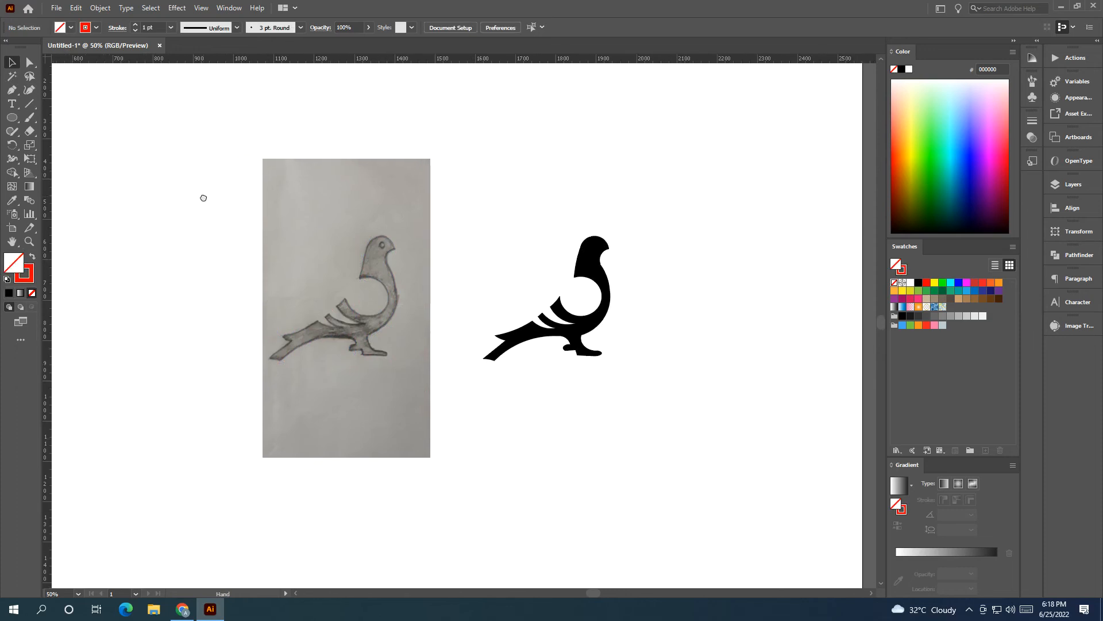
Step: Unlock the sketch image and move it farther from the black bird silhouette, toward the artboard's left side
{"action": "left_click", "coordinate": [100, 7]}
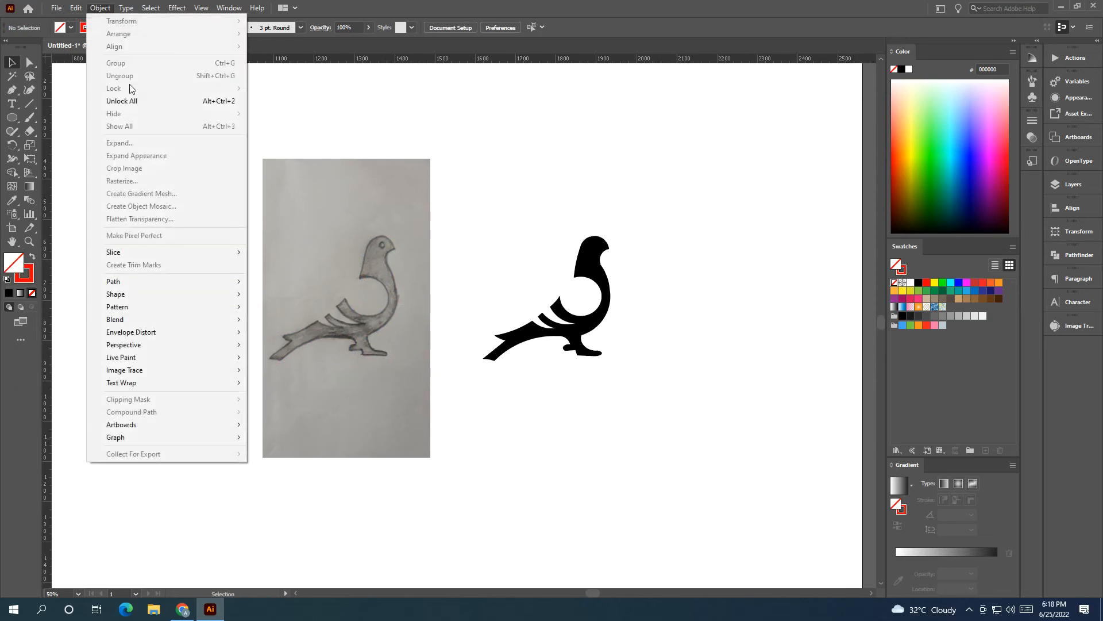
{"action": "left_click", "coordinate": [195, 101]}
{"action": "mouse_move", "coordinate": [478, 224]}
{"action": "left_mouse_down"}
{"action": "mouse_move", "coordinate": [477, 211]}
{"action": "mouse_move", "coordinate": [517, 242]}
{"action": "mouse_move", "coordinate": [301, 256]}
{"action": "left_mouse_up"}
{"action": "scroll", "coordinate": [448, 249], "scroll_direction": "down", "scroll_amount": 1}
Step: Move the black bird silhouette left, closer to the sketch image
{"action": "left_click_drag", "start_coordinate": [537, 236], "coordinate": [650, 325]}
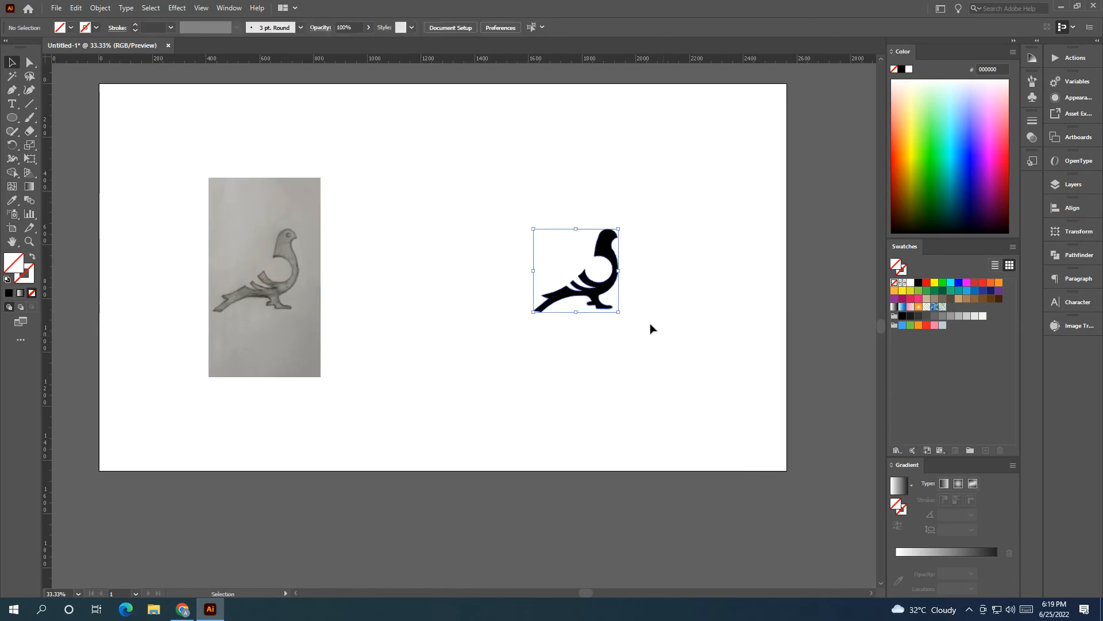
{"action": "left_click_drag", "start_coordinate": [611, 258], "coordinate": [481, 258]}
{"action": "left_click", "coordinate": [522, 295]}
Step: Draw a 20 px circle on the bird's head as the eye and fill it with white
{"action": "left_click", "coordinate": [12, 118]}
{"action": "scroll", "coordinate": [471, 226], "scroll_direction": "up", "scroll_amount": 2}
{"action": "left_click_drag", "start_coordinate": [492, 244], "coordinate": [492, 245]}
{"action": "left_click", "coordinate": [11, 62]}
{"action": "scroll", "coordinate": [491, 237], "scroll_direction": "up", "scroll_amount": 1}
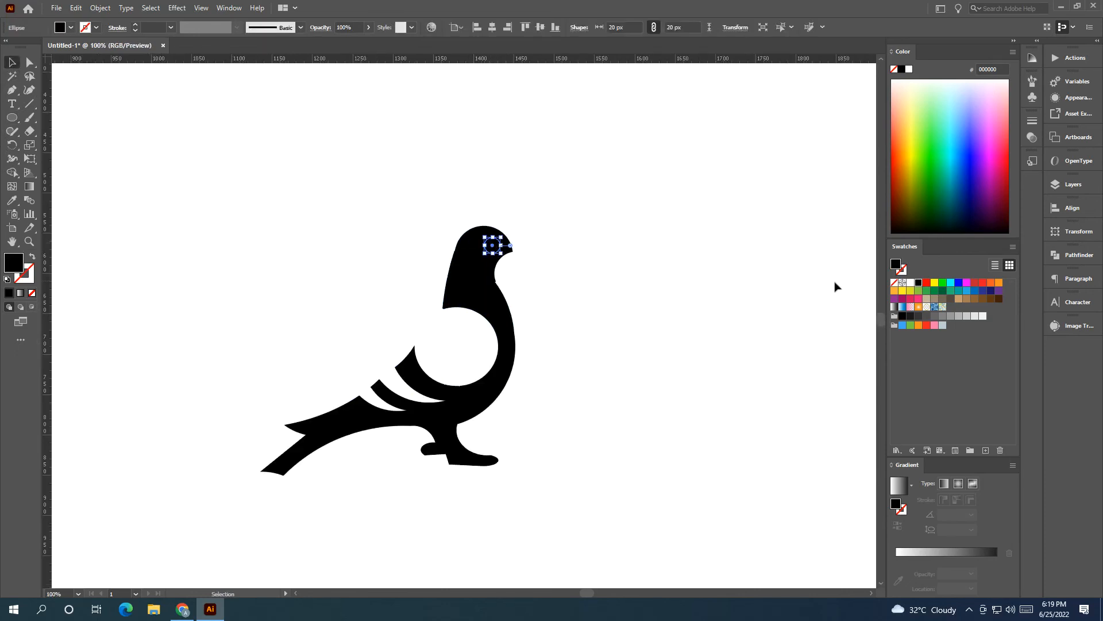
{"action": "left_click", "coordinate": [910, 282]}
{"action": "scroll", "coordinate": [500, 235], "scroll_direction": "up", "scroll_amount": 1}
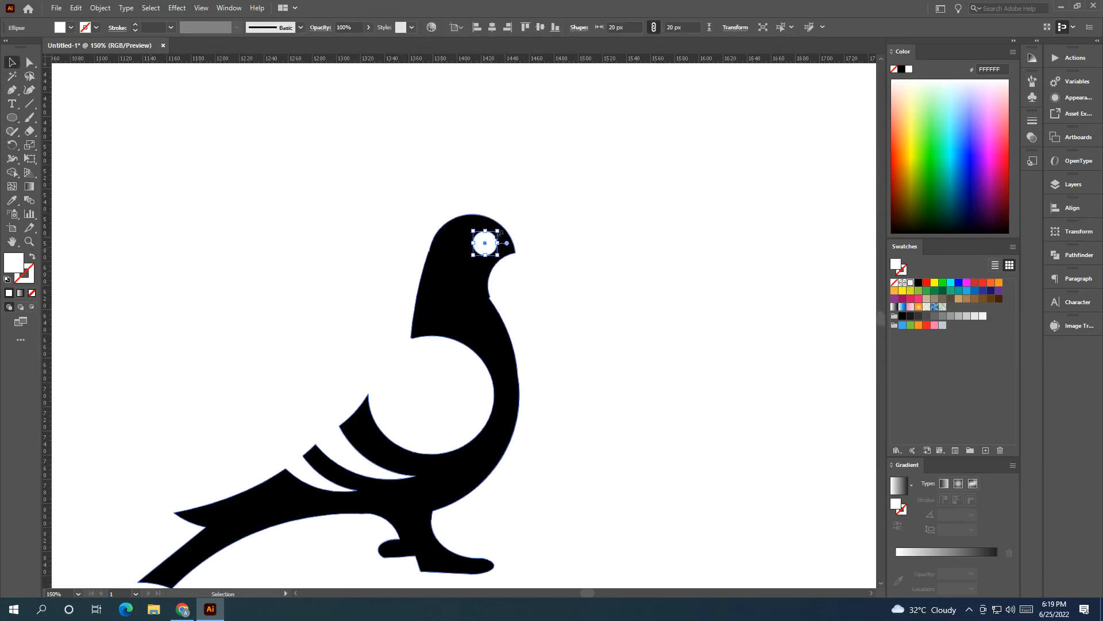
Step: Shrink the white eye circle to 16 px and adjust its position in the bird's head
{"action": "left_click_drag", "start_coordinate": [499, 230], "coordinate": [495, 234]}
{"action": "scroll", "coordinate": [495, 235], "scroll_direction": "up", "scroll_amount": 1}
{"action": "left_click_drag", "start_coordinate": [449, 263], "coordinate": [440, 258]}
{"action": "left_click", "coordinate": [558, 246]}
{"action": "scroll", "coordinate": [560, 245], "scroll_direction": "down", "scroll_amount": 2}
{"action": "scroll", "coordinate": [584, 239], "scroll_direction": "down", "scroll_amount": 1}
{"action": "left_click_drag", "start_coordinate": [584, 239], "coordinate": [584, 258]}
{"action": "scroll", "coordinate": [523, 227], "scroll_direction": "up", "scroll_amount": 1}
Step: Shrink the white eye circle slightly further
{"action": "left_click", "coordinate": [529, 229]}
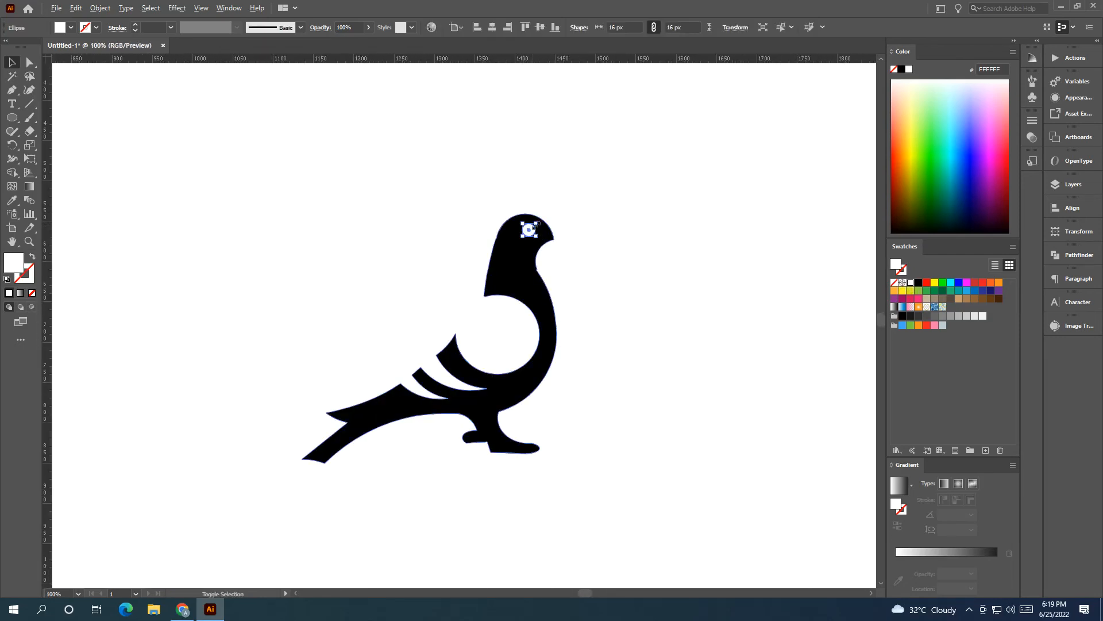
{"action": "left_click_drag", "start_coordinate": [535, 225], "coordinate": [534, 226]}
{"action": "left_click", "coordinate": [600, 274]}
Step: Enlarge the bird silhouette together with its eye to about 494 px wide and move it away from the sketch
{"action": "scroll", "coordinate": [600, 275], "scroll_direction": "down", "scroll_amount": 1}
{"action": "scroll", "coordinate": [467, 274], "scroll_direction": "down", "scroll_amount": 1}
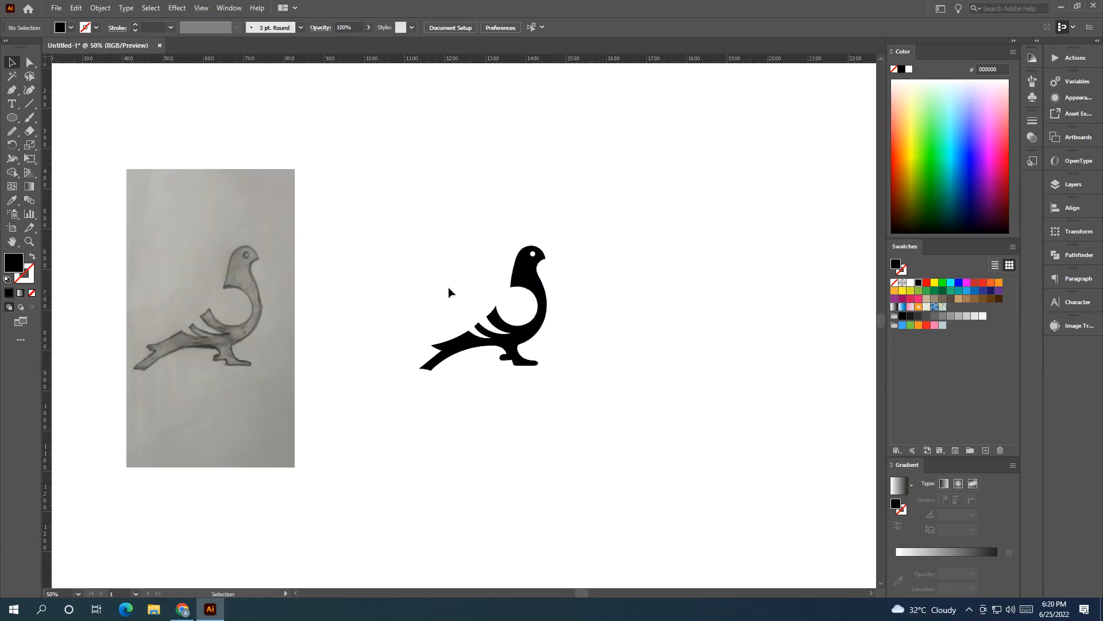
{"action": "left_click_drag", "start_coordinate": [442, 289], "coordinate": [546, 294]}
{"action": "scroll", "coordinate": [546, 293], "scroll_direction": "down", "scroll_amount": 1}
{"action": "scroll", "coordinate": [546, 293], "scroll_direction": "down", "scroll_amount": 1}
{"action": "left_click_drag", "start_coordinate": [379, 238], "coordinate": [553, 396]}
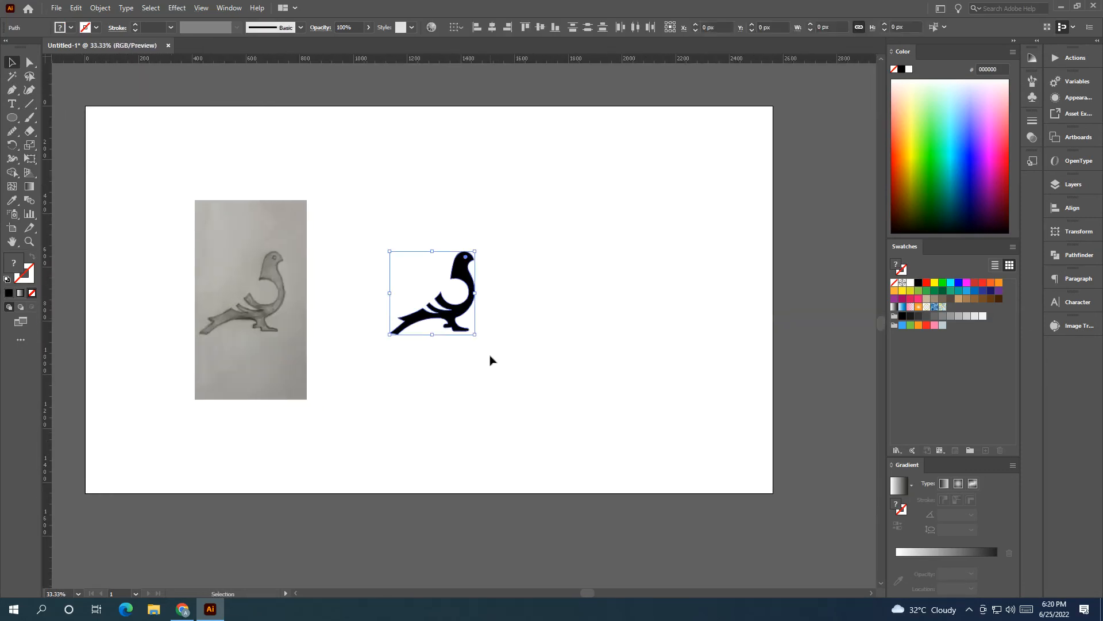
{"action": "mouse_move", "coordinate": [476, 338]}
{"action": "left_mouse_down"}
{"action": "mouse_move", "coordinate": [531, 381]}
{"action": "mouse_move", "coordinate": [622, 337]}
{"action": "mouse_move", "coordinate": [611, 335]}
{"action": "left_mouse_up"}
Step: Enlarge the sketch image, then enlarge the bird with its eye to about 528 px wide and place it closer to the sketch
{"action": "mouse_move", "coordinate": [399, 429]}
{"action": "left_mouse_down"}
{"action": "mouse_move", "coordinate": [350, 404]}
{"action": "mouse_move", "coordinate": [173, 173]}
{"action": "left_mouse_up"}
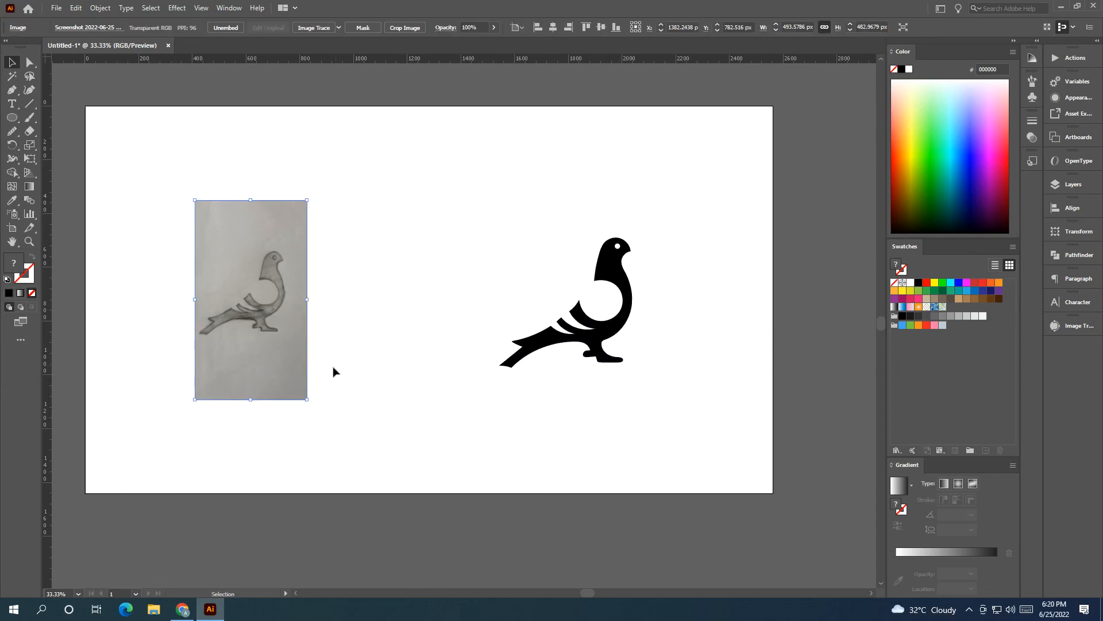
{"action": "mouse_move", "coordinate": [308, 401]}
{"action": "left_mouse_down"}
{"action": "mouse_move", "coordinate": [359, 446]}
{"action": "mouse_move", "coordinate": [345, 468]}
{"action": "mouse_move", "coordinate": [290, 359]}
{"action": "left_mouse_up"}
{"action": "mouse_move", "coordinate": [512, 208]}
{"action": "left_mouse_down"}
{"action": "mouse_move", "coordinate": [667, 366]}
{"action": "mouse_move", "coordinate": [641, 377]}
{"action": "mouse_move", "coordinate": [564, 347]}
{"action": "left_mouse_up"}
{"action": "left_click", "coordinate": [631, 386]}
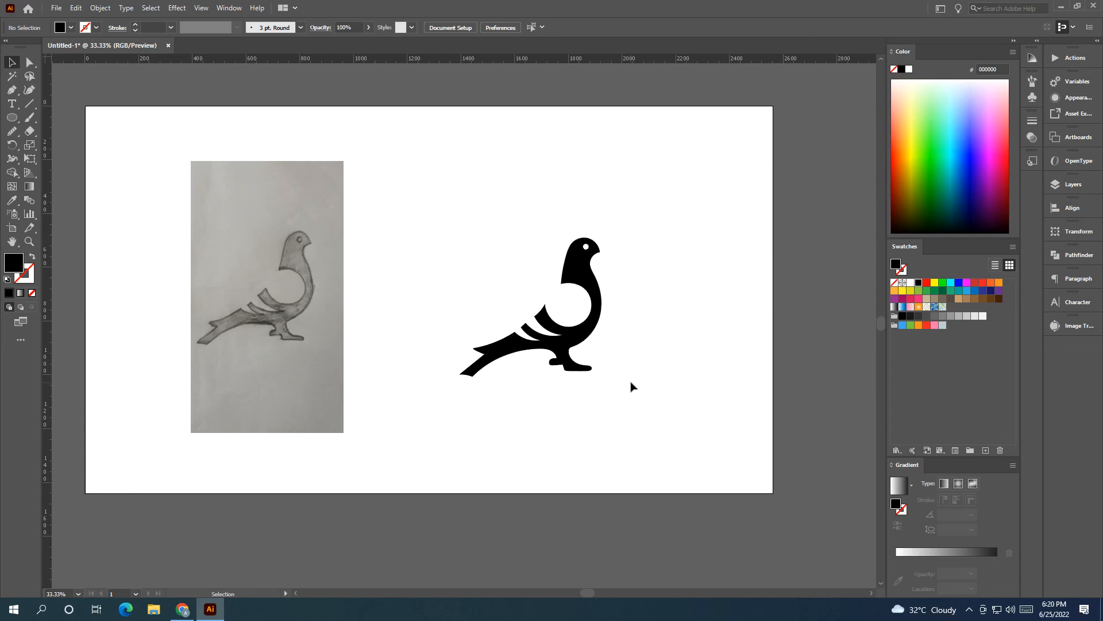
Step: Move the sketch image off the artboard, beyond its lower-right corner
{"action": "scroll", "coordinate": [589, 340], "scroll_direction": "down", "scroll_amount": 1}
{"action": "left_click_drag", "start_coordinate": [577, 320], "coordinate": [526, 192]}
{"action": "left_click_drag", "start_coordinate": [322, 241], "coordinate": [770, 554]}
{"action": "left_click", "coordinate": [491, 435]}
{"action": "left_click_drag", "start_coordinate": [490, 435], "coordinate": [571, 569]}
Step: Move the bird silhouette and its eye together to just left of the artboard's centre
{"action": "scroll", "coordinate": [586, 488], "scroll_direction": "up", "scroll_amount": 1}
{"action": "left_click_drag", "start_coordinate": [564, 453], "coordinate": [613, 538]}
{"action": "left_click_drag", "start_coordinate": [718, 489], "coordinate": [505, 248]}
{"action": "left_click_drag", "start_coordinate": [678, 310], "coordinate": [501, 308]}
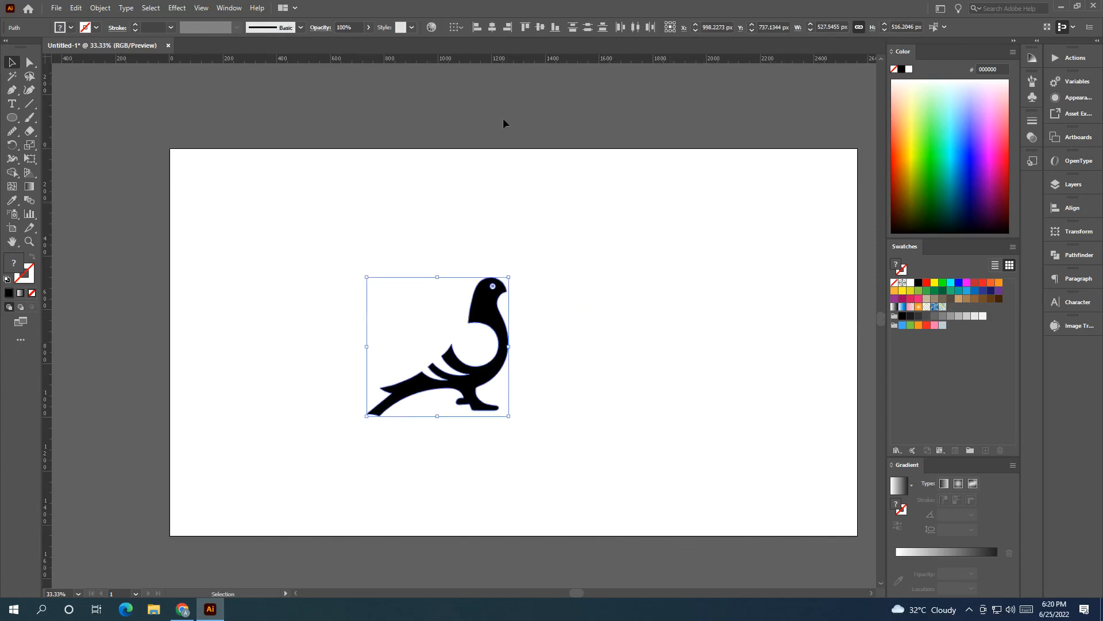
Step: Try to align the bird silhouette and its separate eye circle by their horizontal and vertical centres
{"action": "left_click", "coordinate": [497, 26]}
{"action": "left_click", "coordinate": [540, 27]}
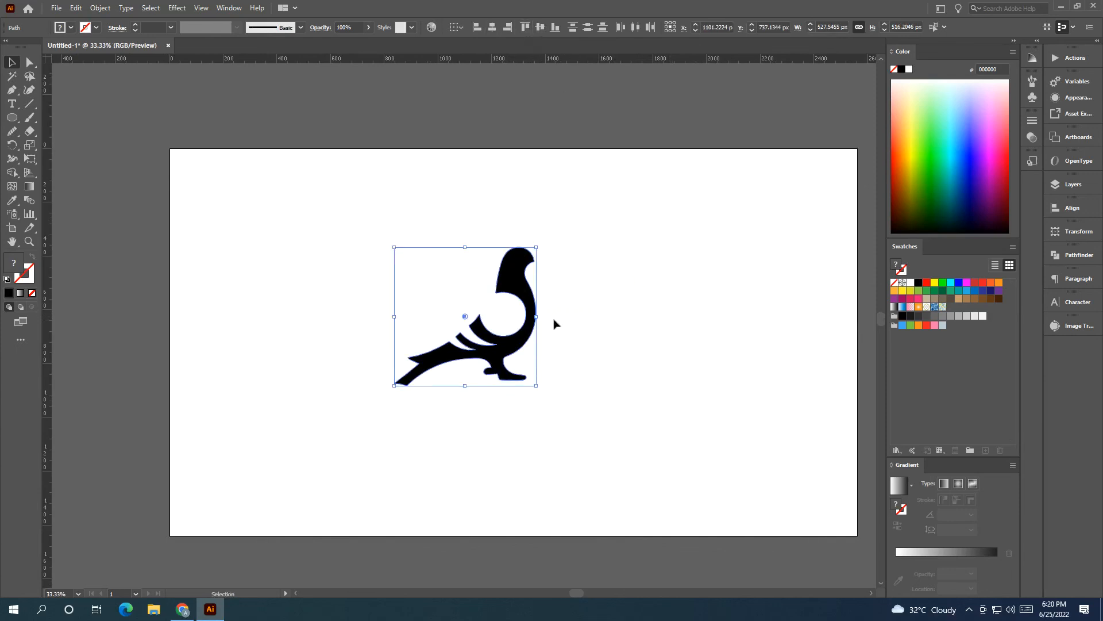
{"action": "key", "text": "ctrl+z"}
{"action": "key", "text": "ctrl+z"}
Step: Cut the eye circle out of the bird's head as a hole with the Shape Builder tool
{"action": "left_click_drag", "start_coordinate": [576, 400], "coordinate": [403, 242]}
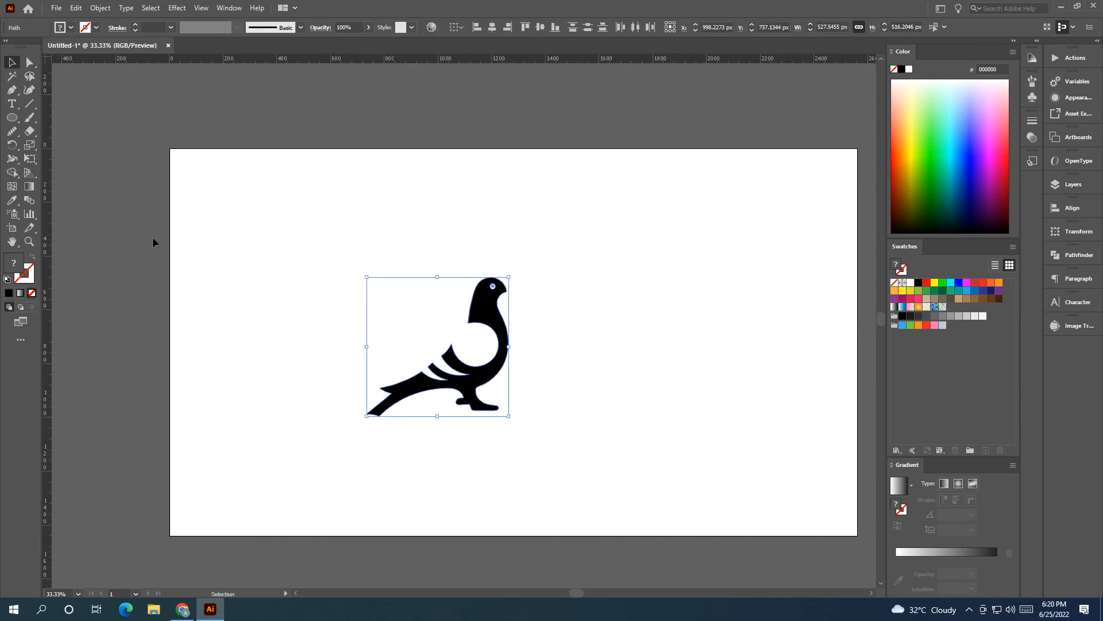
{"action": "left_click", "coordinate": [12, 171]}
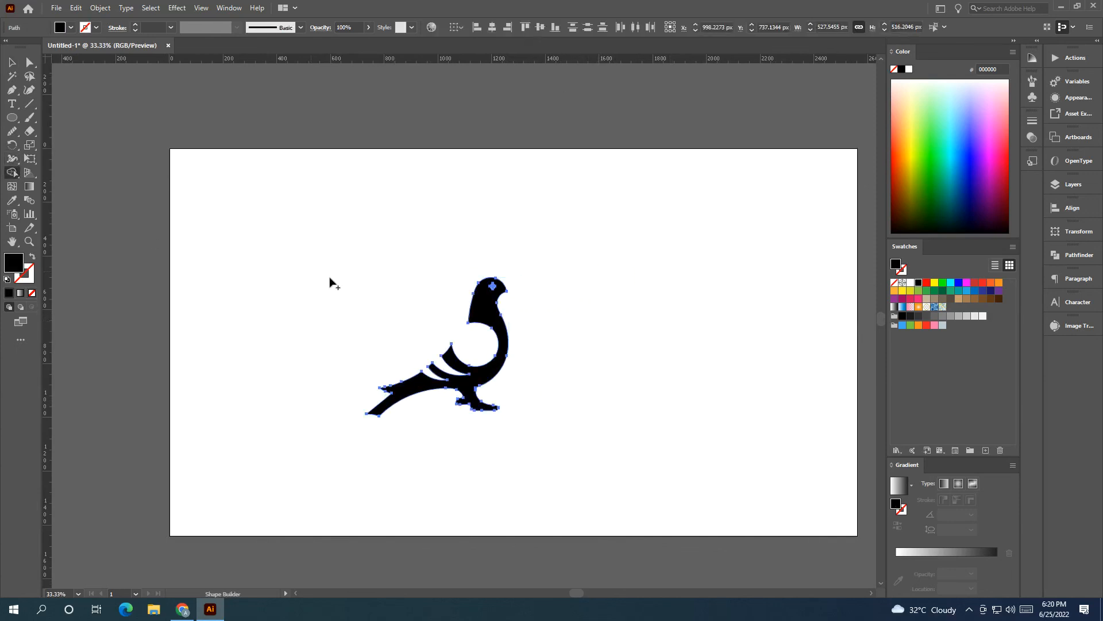
{"action": "left_click", "coordinate": [493, 287]}
{"action": "key", "text": "ctrl+z"}
{"action": "scroll", "coordinate": [472, 306], "scroll_direction": "up", "scroll_amount": 3}
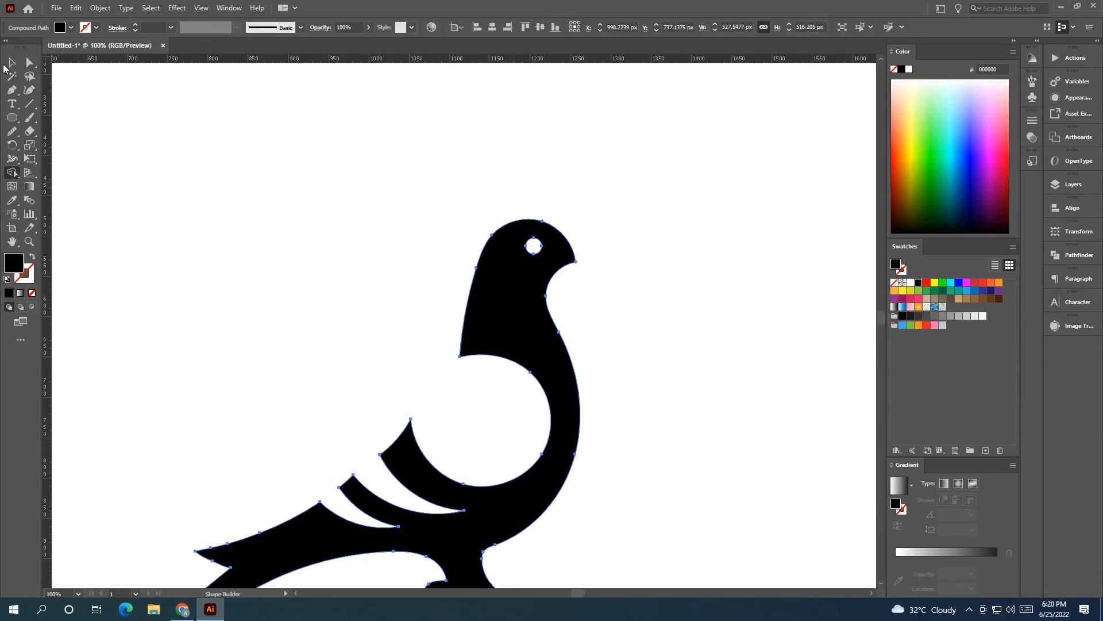
Step: Enlarge the bird logo proportionally to about 786 px wide and position it around the middle of the artboard
{"action": "left_click", "coordinate": [12, 62]}
{"action": "scroll", "coordinate": [308, 215], "scroll_direction": "down", "scroll_amount": 4}
{"action": "left_click_drag", "start_coordinate": [321, 229], "coordinate": [436, 372]}
{"action": "scroll", "coordinate": [374, 331], "scroll_direction": "up", "scroll_amount": 1}
{"action": "left_click_drag", "start_coordinate": [386, 335], "coordinate": [523, 436]}
{"action": "left_click_drag", "start_coordinate": [474, 361], "coordinate": [503, 361]}
{"action": "left_click_drag", "start_coordinate": [527, 430], "coordinate": [527, 435]}
Step: Centre the bird logo horizontally and vertically on the artboard, then shift it slightly left
{"action": "left_click", "coordinate": [492, 27]}
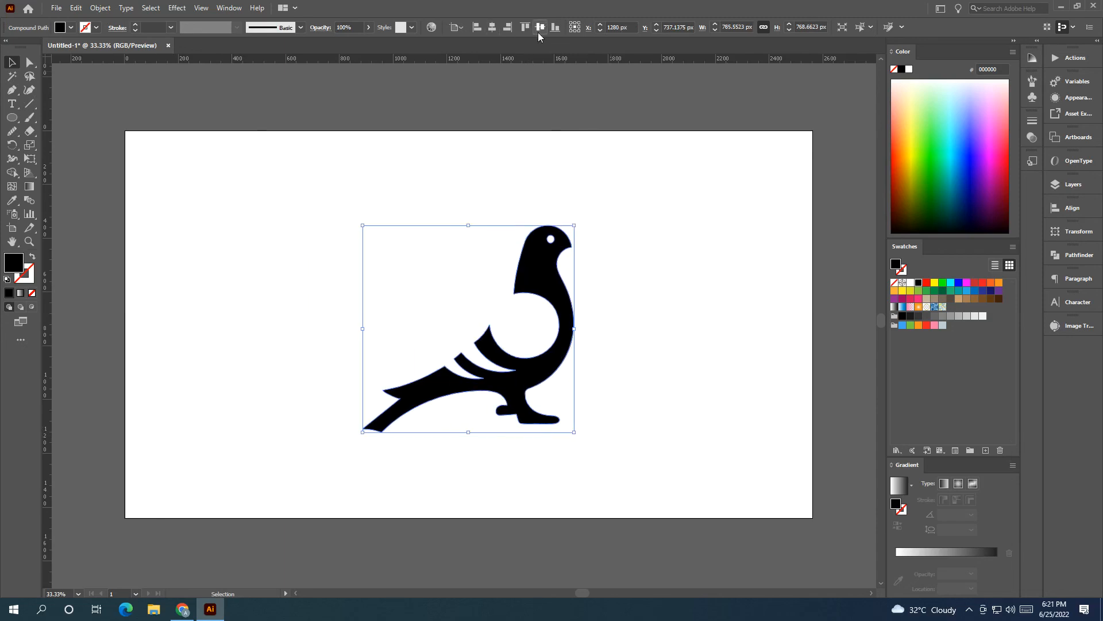
{"action": "left_click", "coordinate": [623, 200]}
{"action": "scroll", "coordinate": [598, 235], "scroll_direction": "right", "scroll_amount": 1}
{"action": "left_click_drag", "start_coordinate": [560, 288], "coordinate": [538, 288]}
{"action": "left_click", "coordinate": [577, 301]}
{"action": "scroll", "coordinate": [460, 325], "scroll_direction": "up", "scroll_amount": 1}
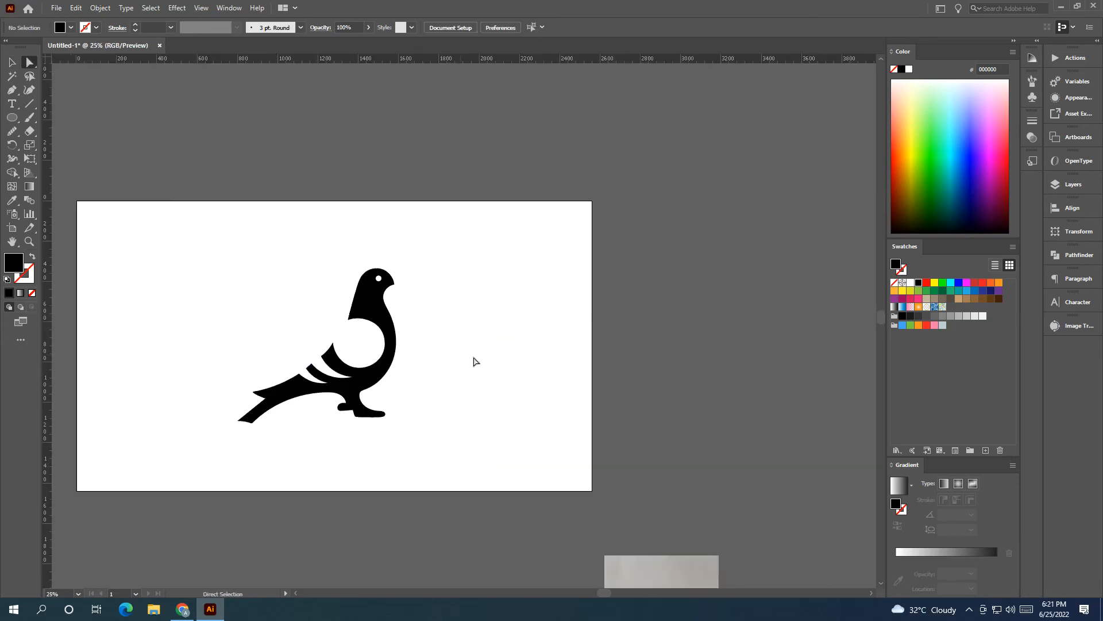
{"action": "left_click_drag", "start_coordinate": [532, 374], "coordinate": [555, 349]}
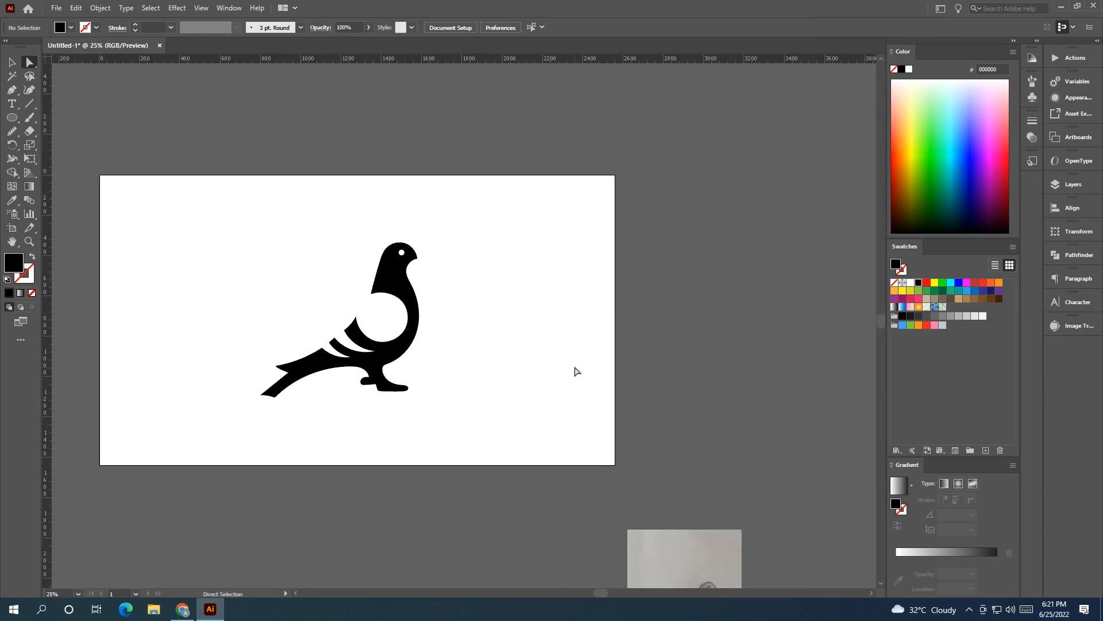
{"action": "scroll", "coordinate": [575, 368], "scroll_direction": "down", "scroll_amount": 1}
{"action": "scroll", "coordinate": [564, 362], "scroll_direction": "up", "scroll_amount": 2}
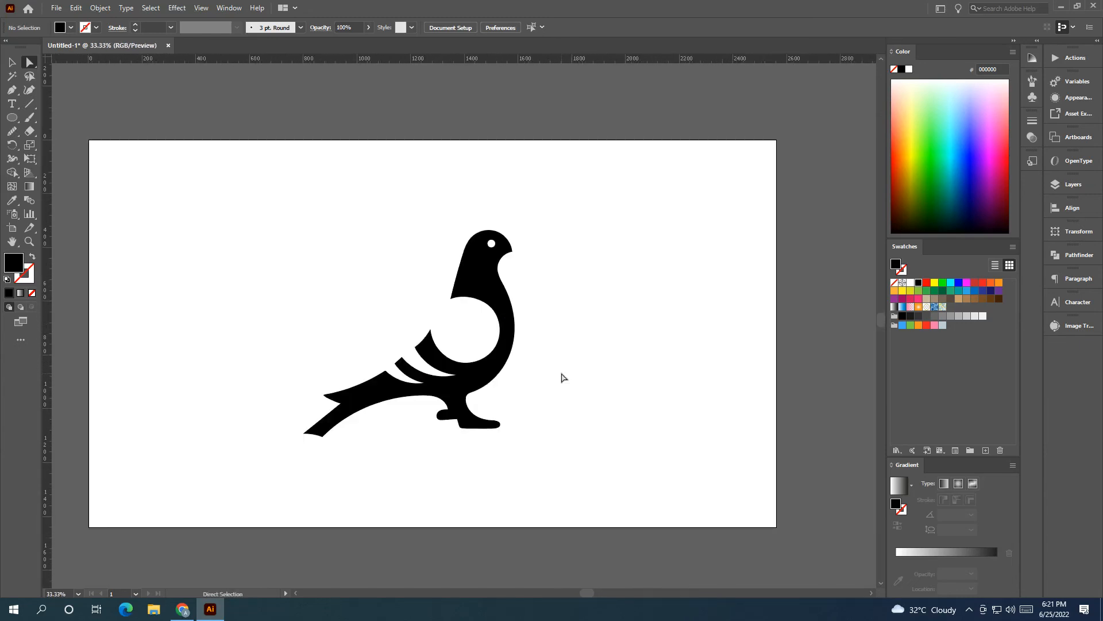